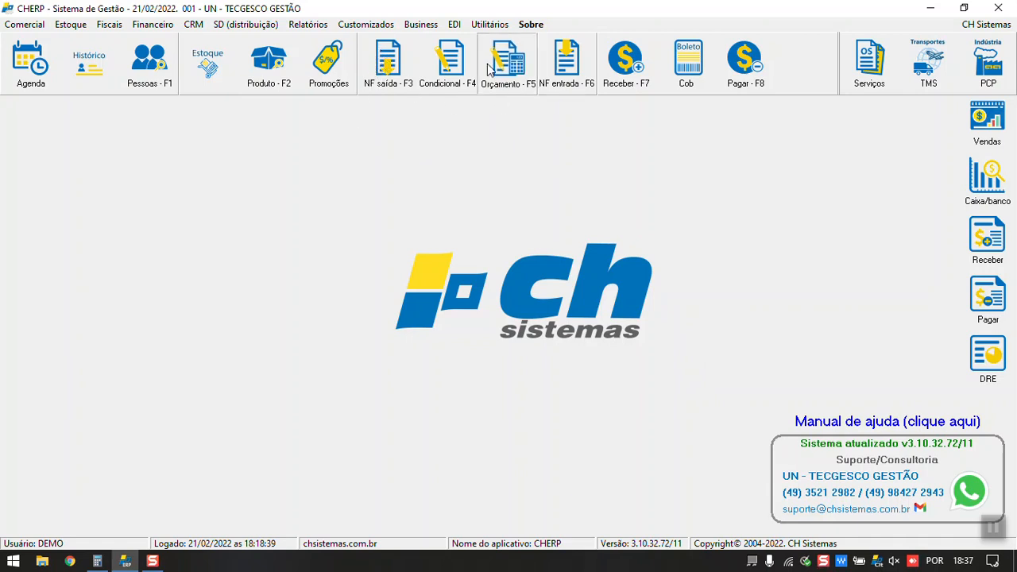
View the quotes list and the outgoing invoices list, closing each one.
left_click(501, 83)
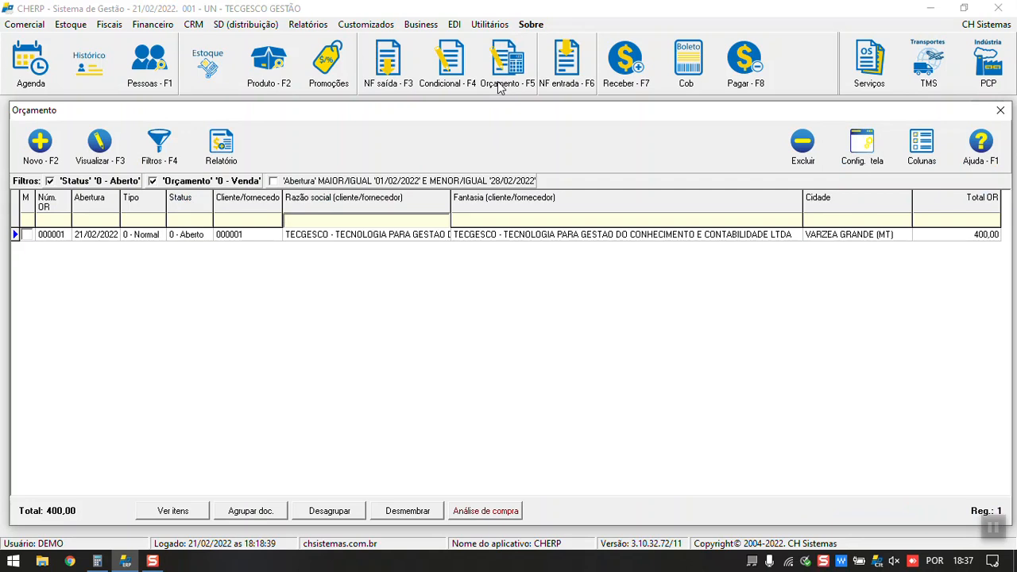
left_click(1000, 109)
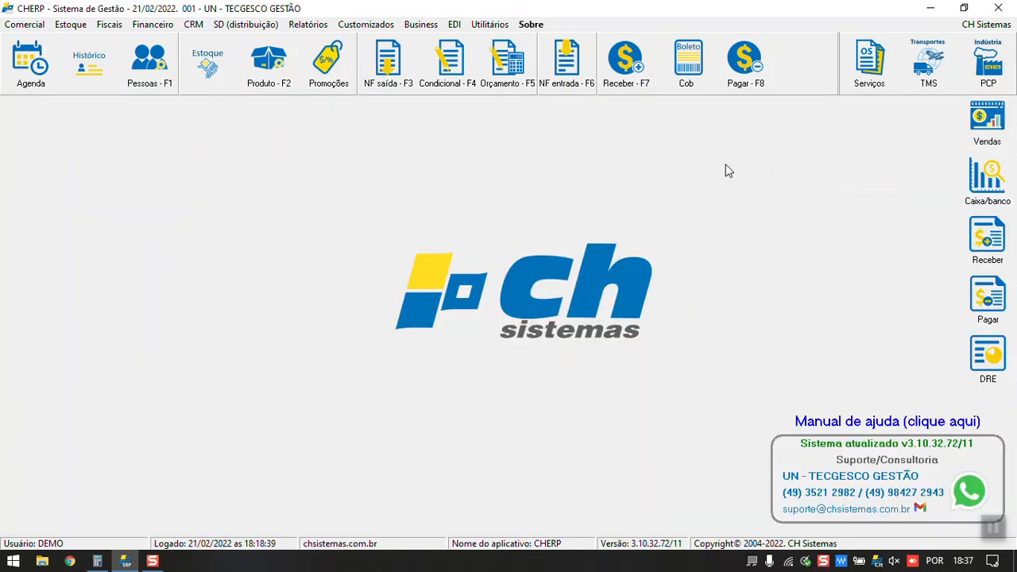
left_click(389, 57)
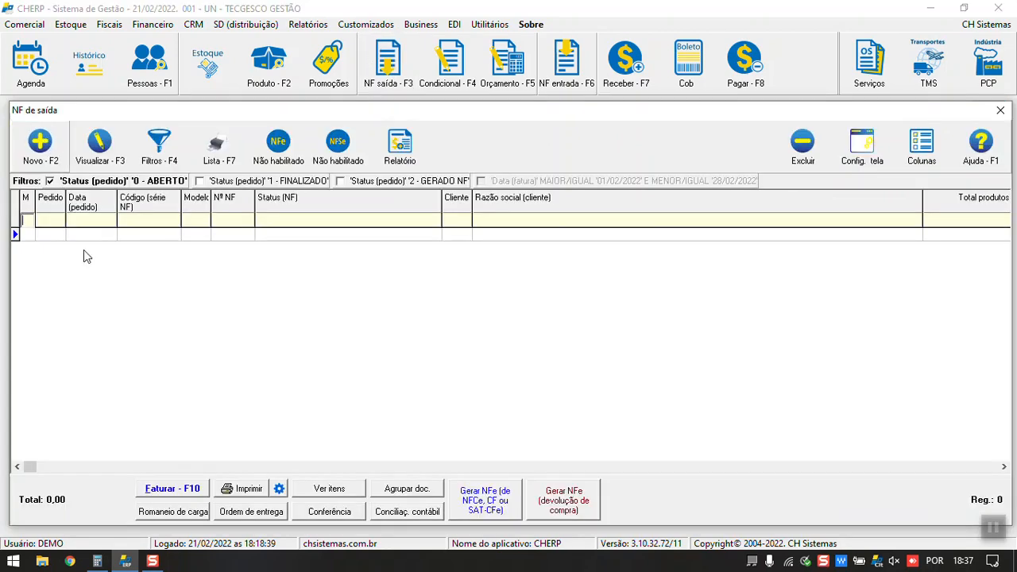
left_click(1000, 110)
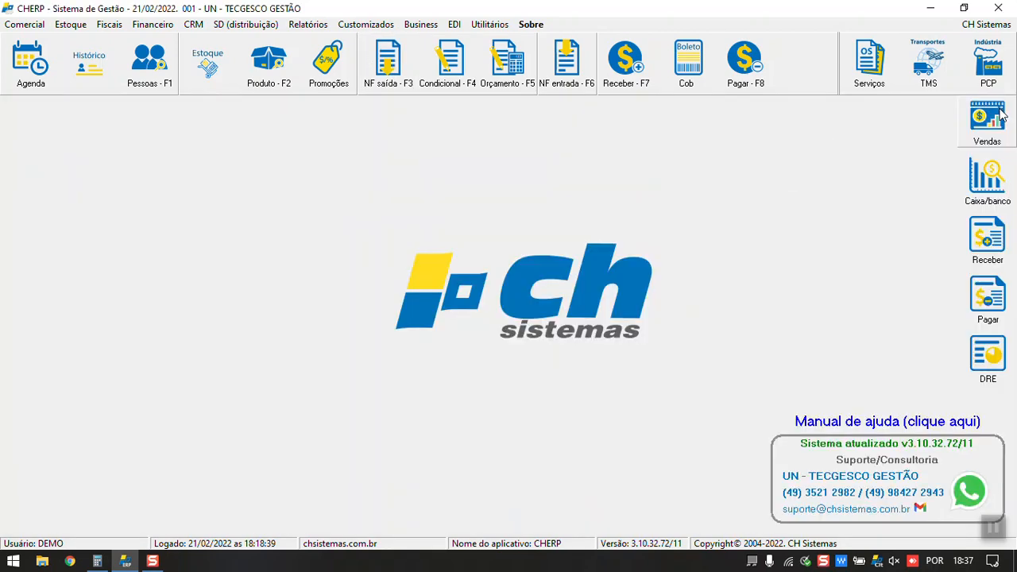
Reopen the quotes list and start a new quote.
left_click(515, 82)
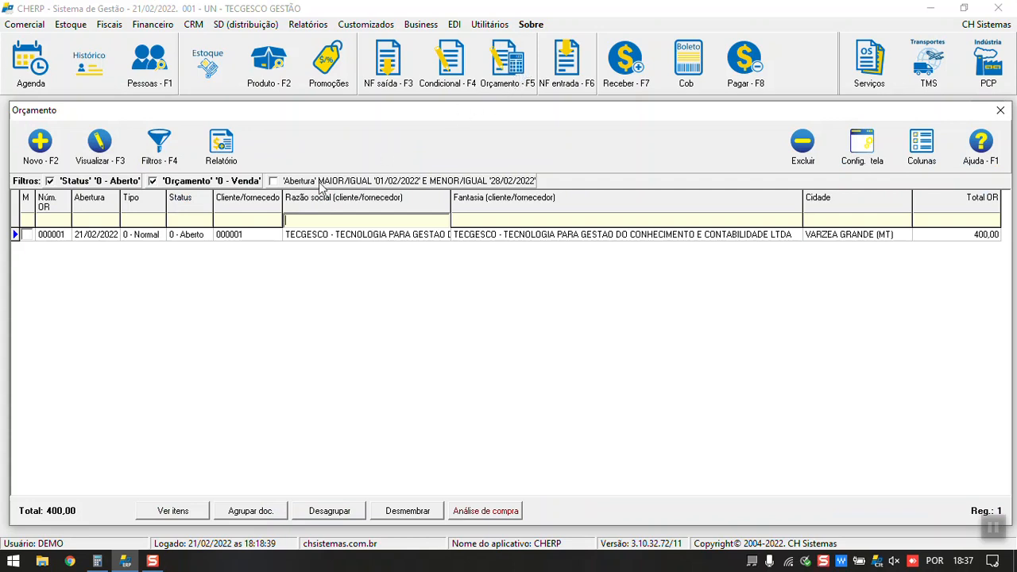
left_click(150, 240)
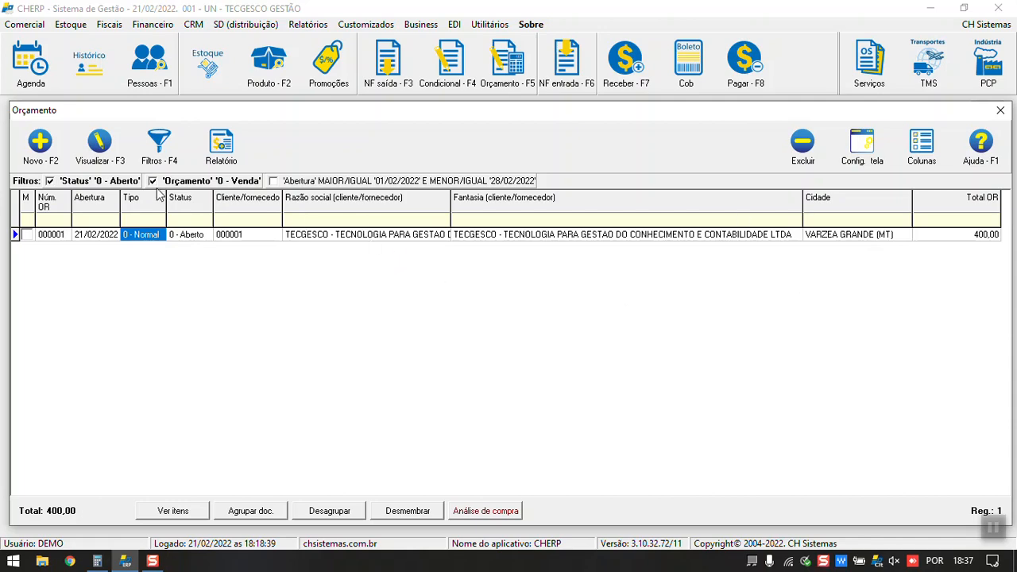
left_click(41, 142)
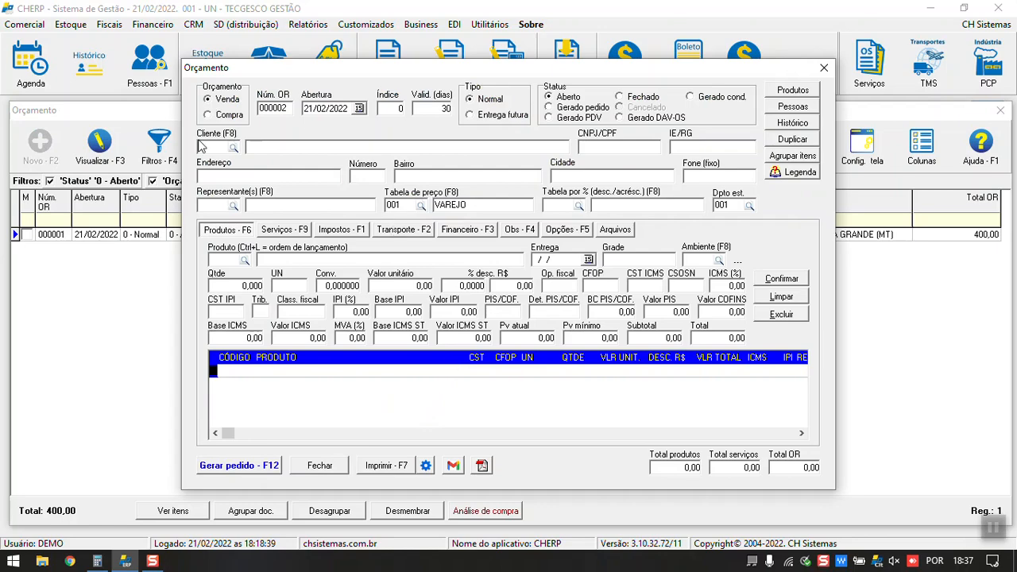
mouse_move(326, 77)
left_mouse_down()
mouse_move(354, 81)
mouse_move(331, 72)
left_mouse_up()
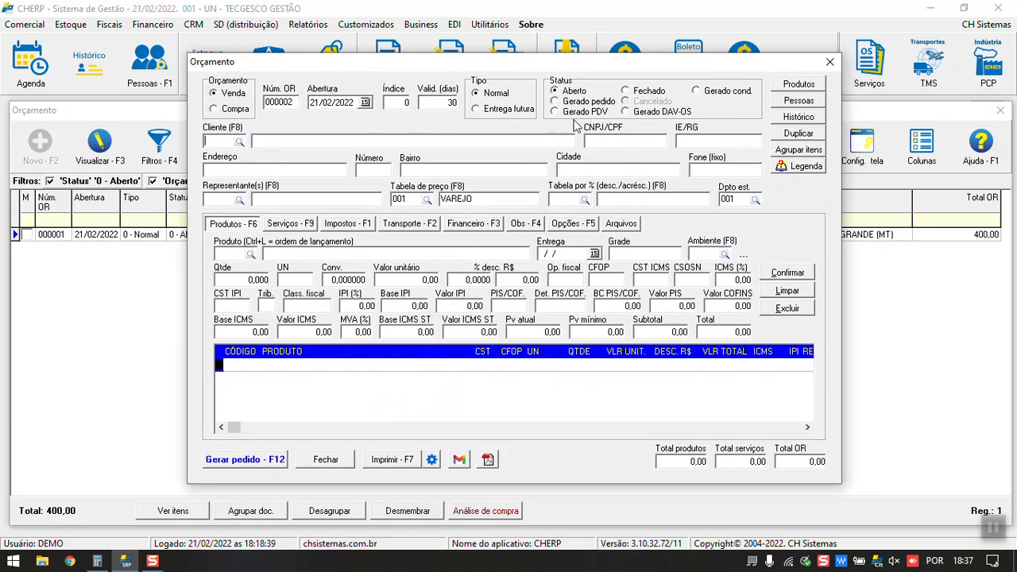
Try the purchase type (Compra) on the new quote and return it to Venda.
left_click(226, 101)
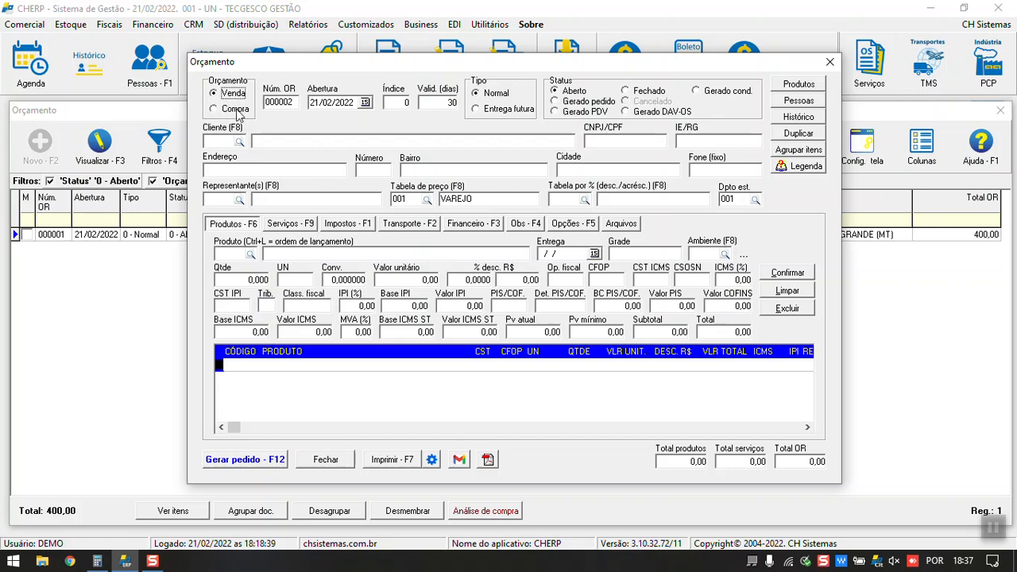
left_click(236, 111)
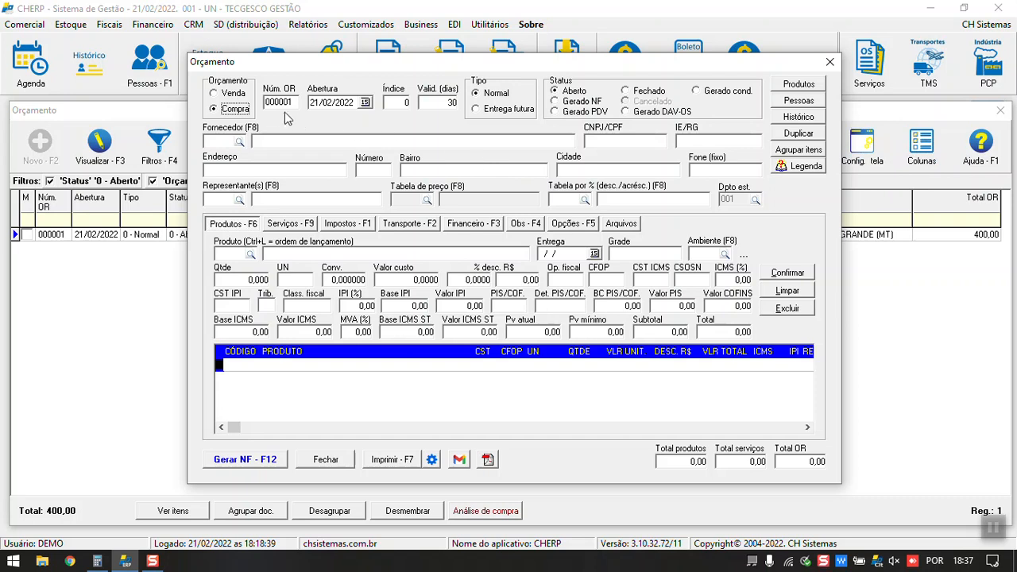
left_click(227, 95)
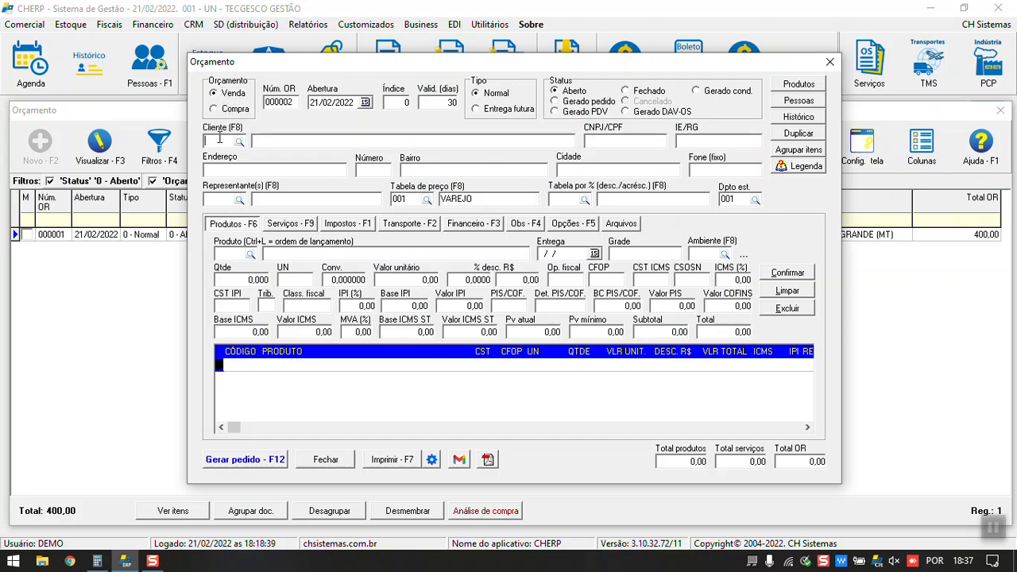
Look up the customer TECGESCO and select it for the quote.
key("F8")
double_click(247, 168)
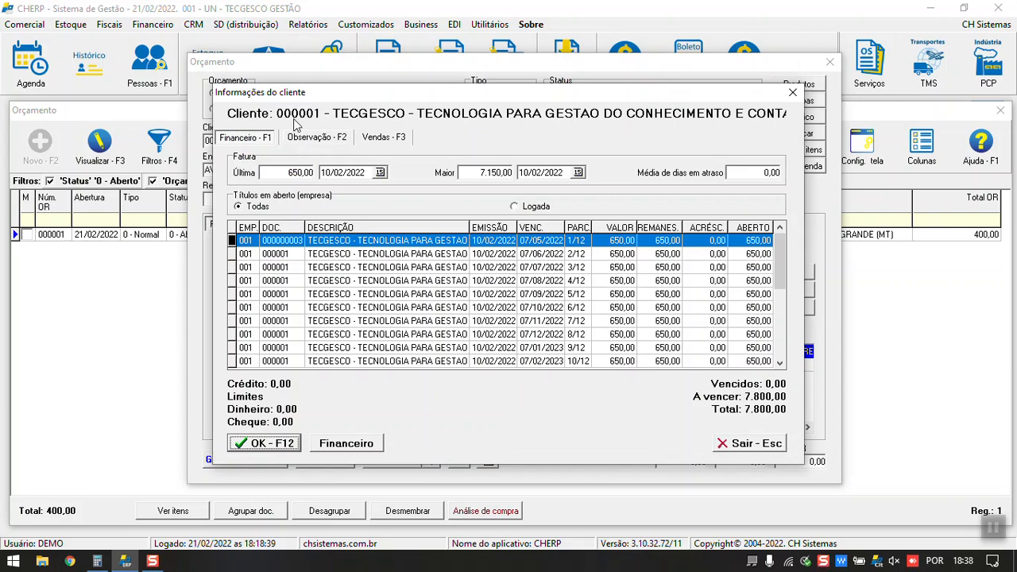
left_click_drag(299, 100, 299, 89)
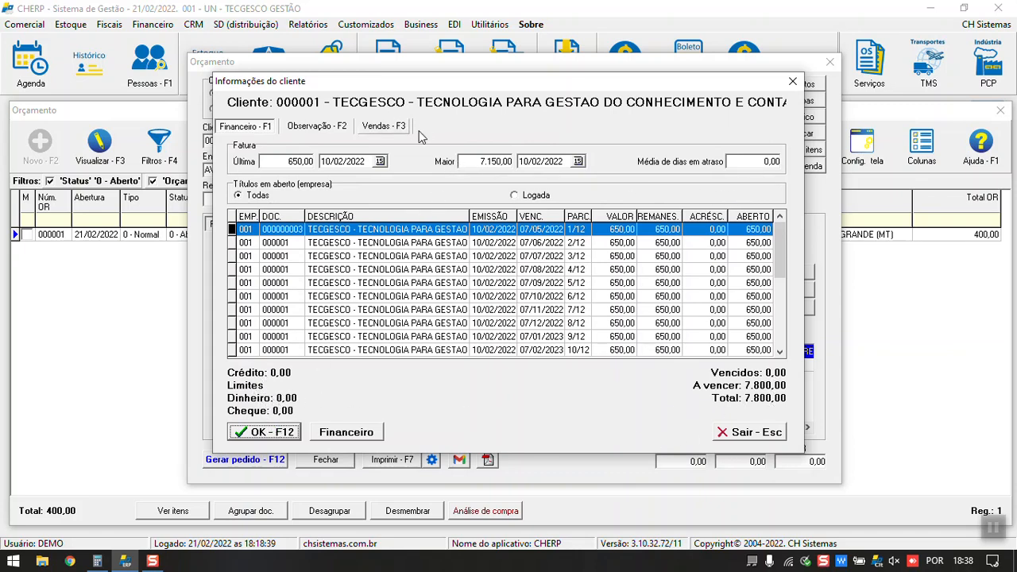
Review the customer's observations, sales and financial information, and close it along with the open-quote notice.
left_click(328, 128)
left_click(376, 127)
left_click(311, 128)
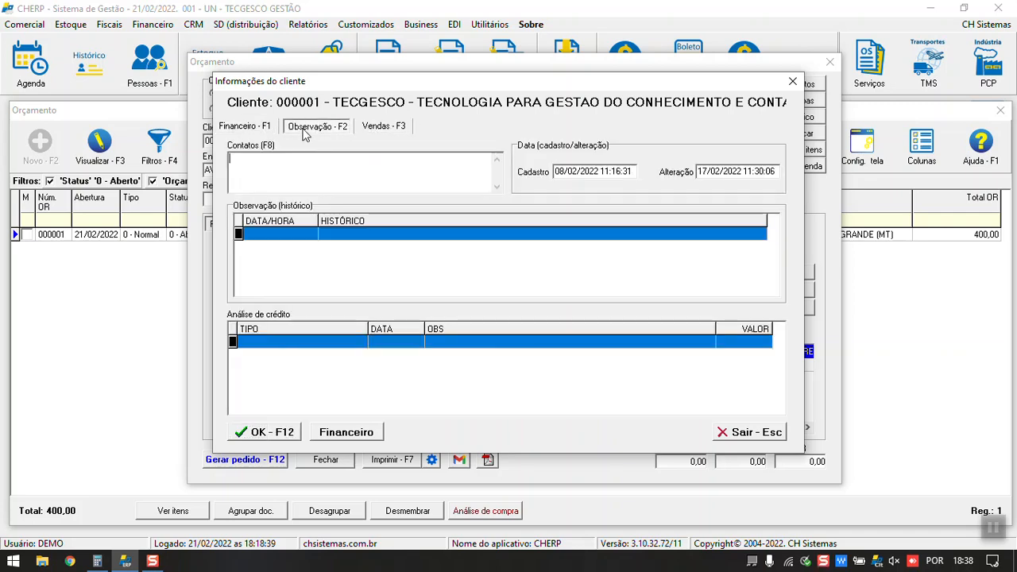
left_click(251, 127)
left_click(792, 82)
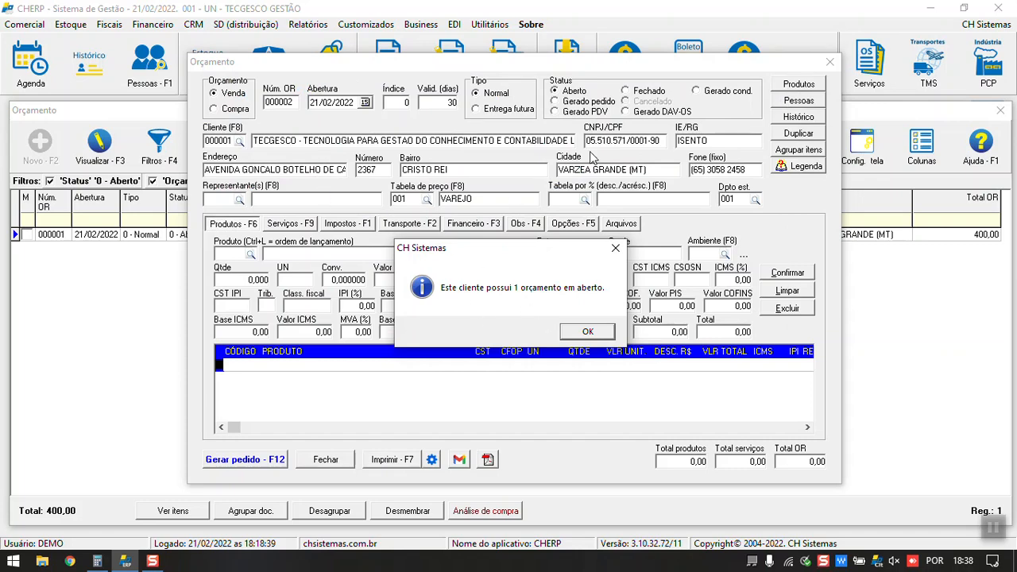
left_click(588, 331)
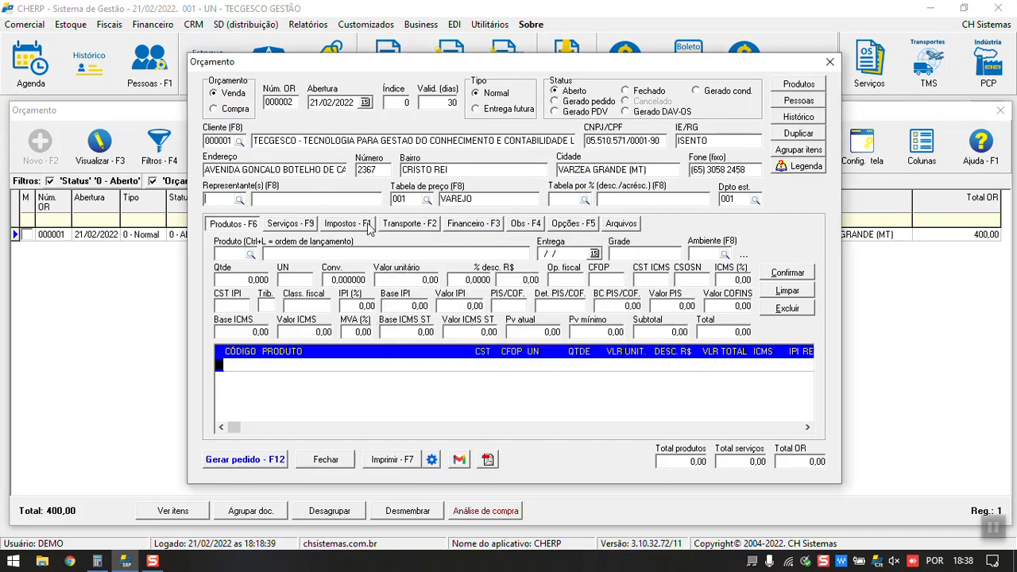
Assign representative 001 to the quote.
left_click_drag(283, 64, 259, 65)
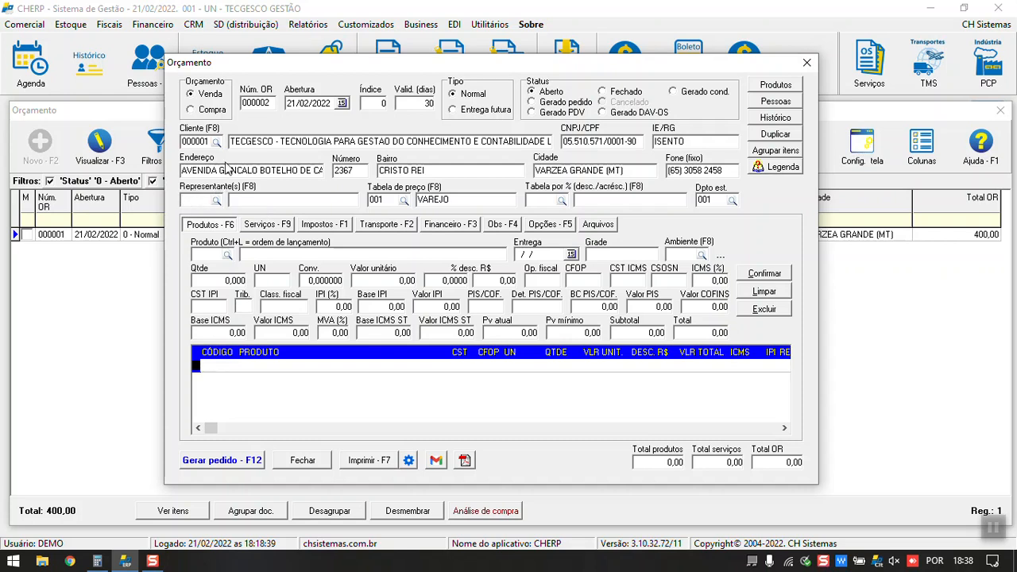
double_click(207, 141)
left_click(189, 203)
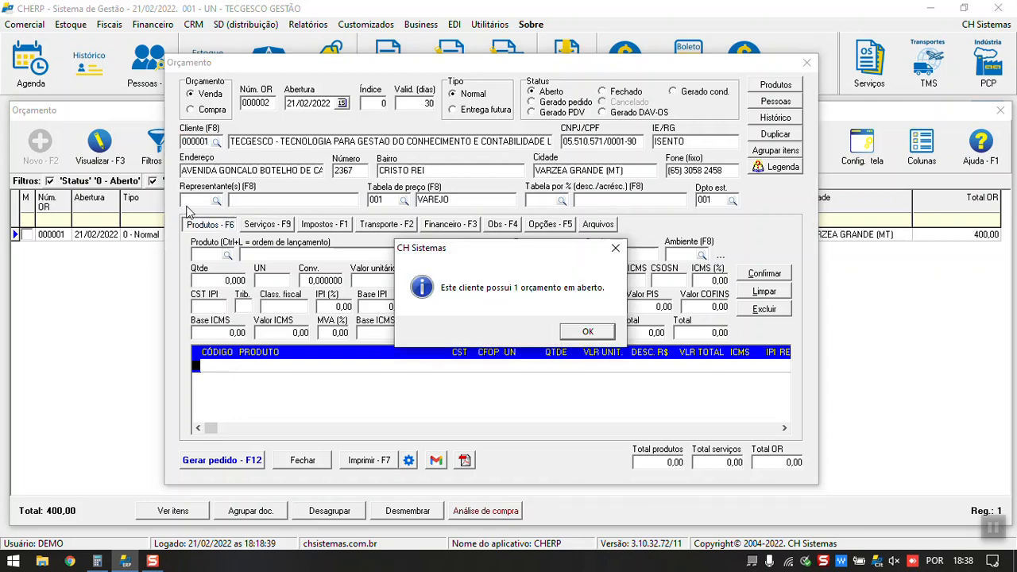
left_click(611, 337)
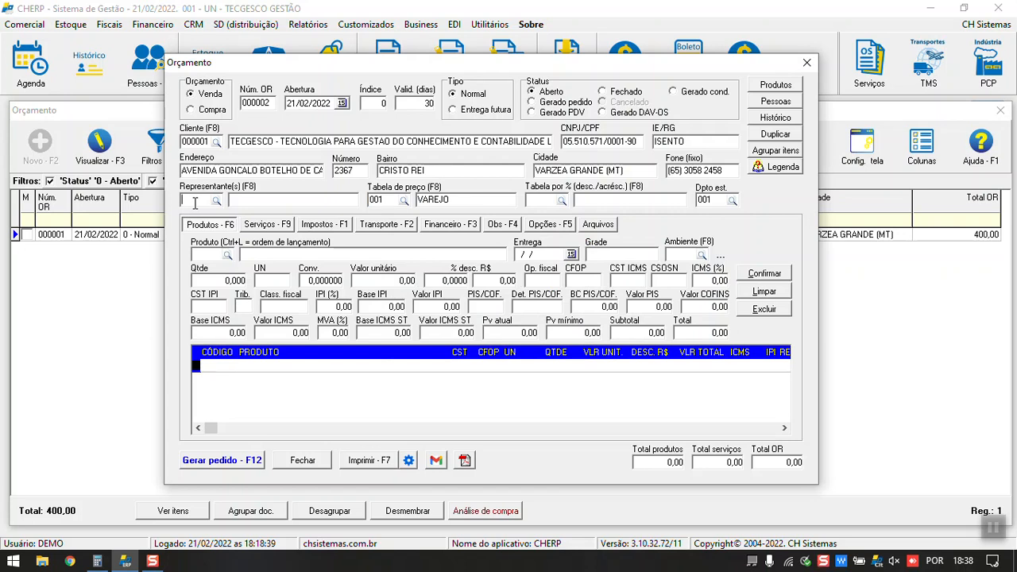
type("1")
key("Return")
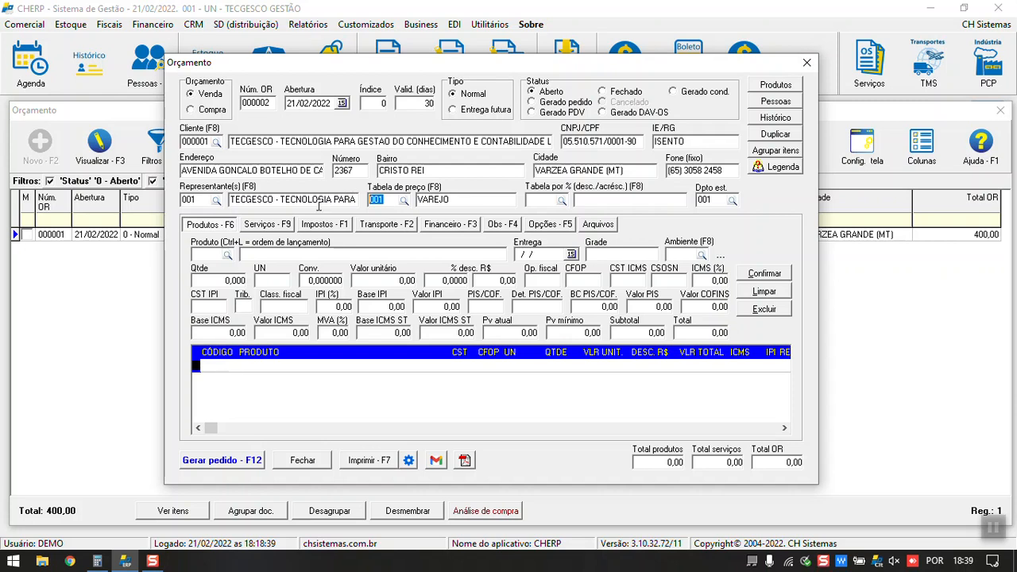
Set the quote's price table to 002 (ATACADO) and consult the products offered under it.
left_click(194, 140)
left_click(380, 199)
left_click(590, 332)
type("2")
left_click(202, 256)
left_click(227, 256)
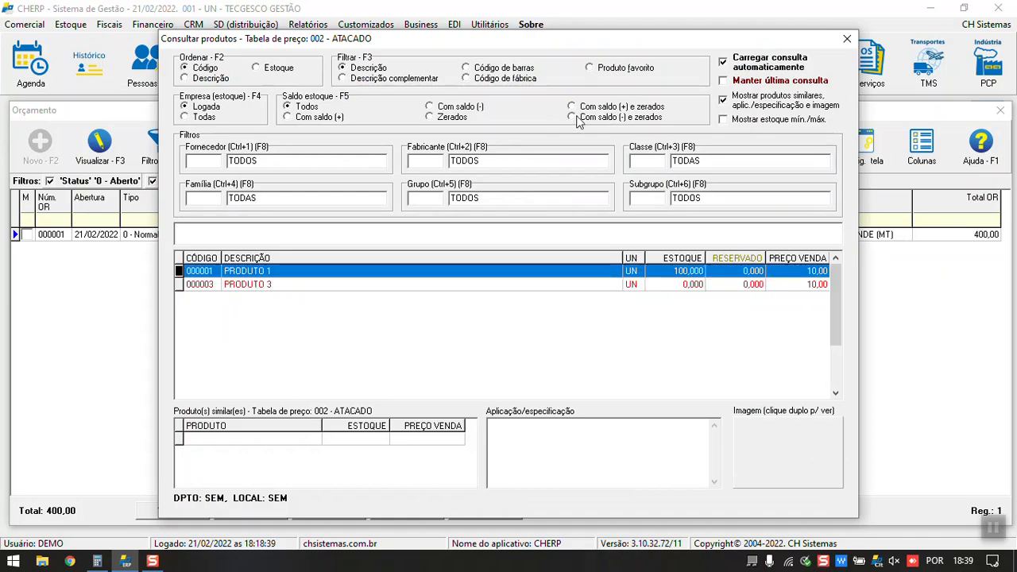
left_click_drag(509, 41, 469, 231)
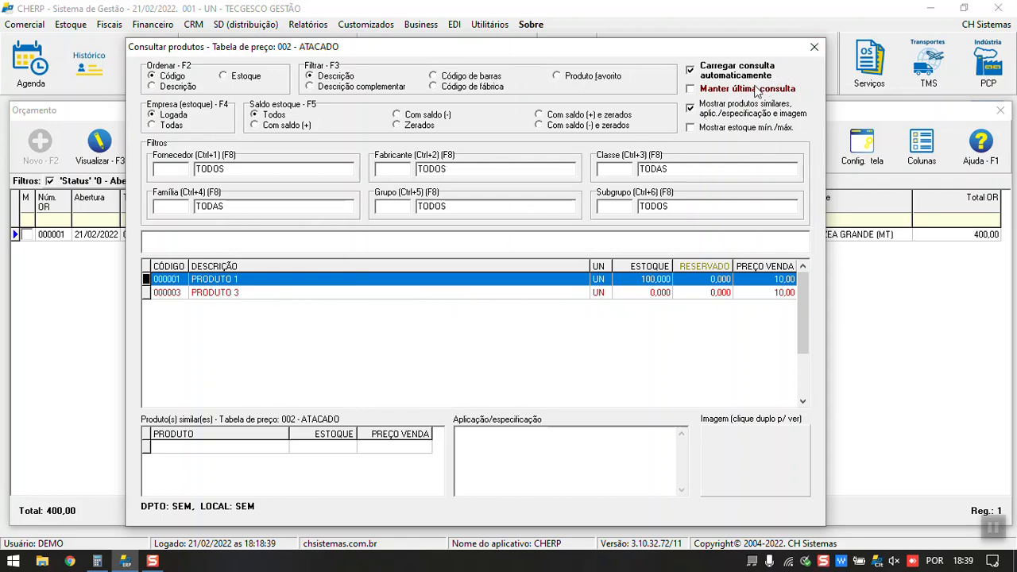
left_click(814, 47)
Change the price table to 001 (VAREJO) and look through its product list without choosing any product.
double_click(377, 200)
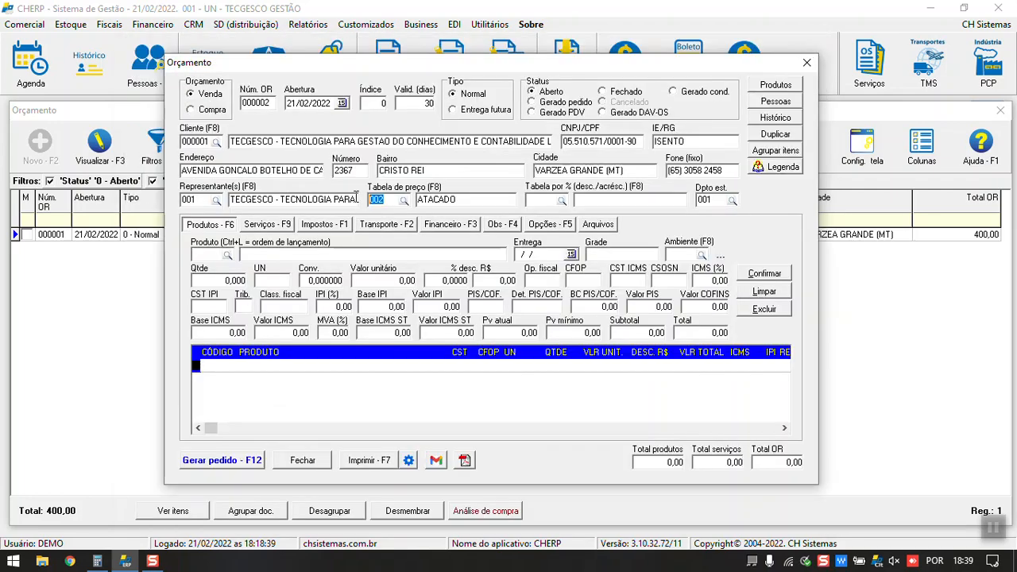
type("001")
double_click(198, 257)
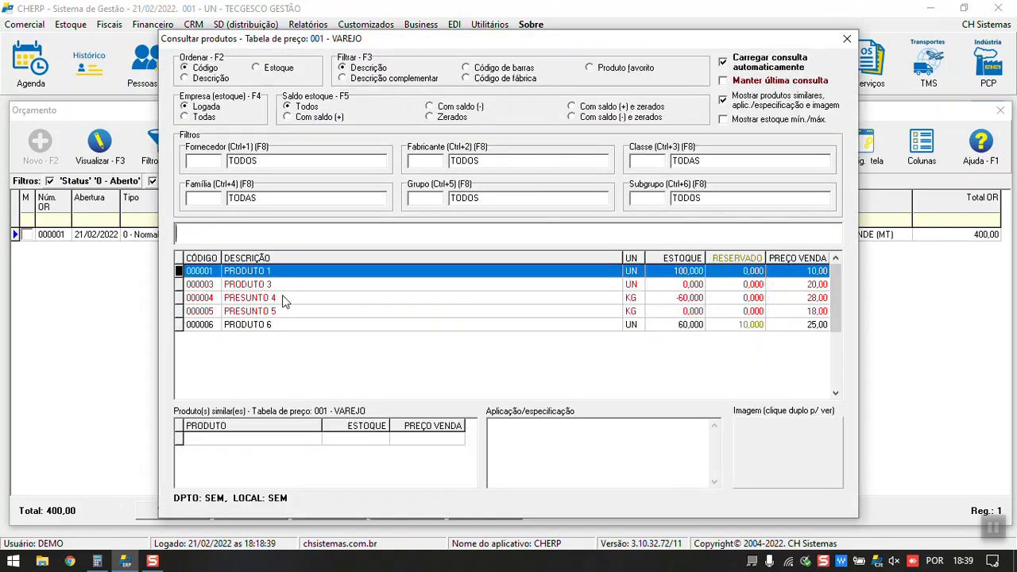
left_click(282, 285)
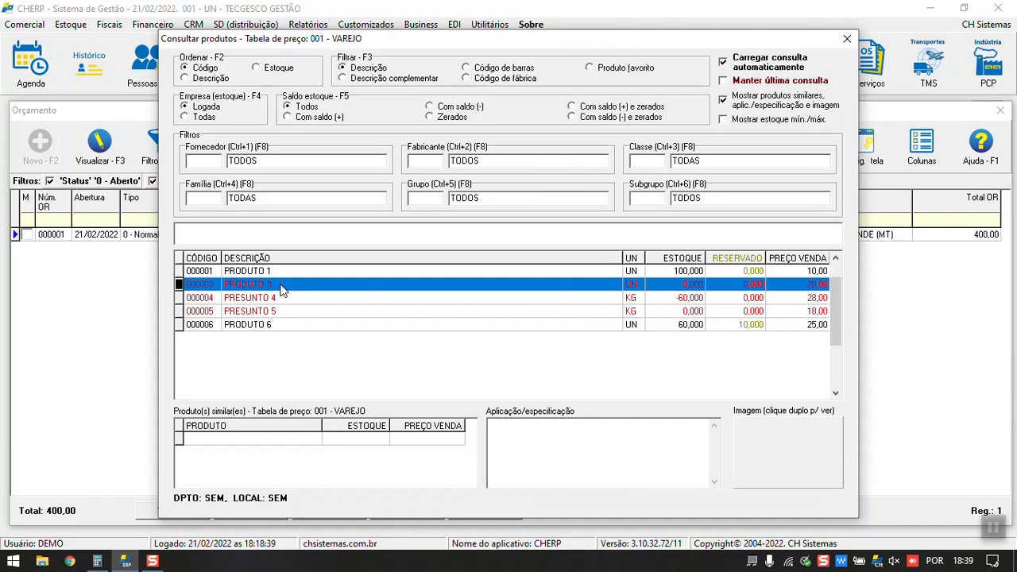
left_click(288, 298)
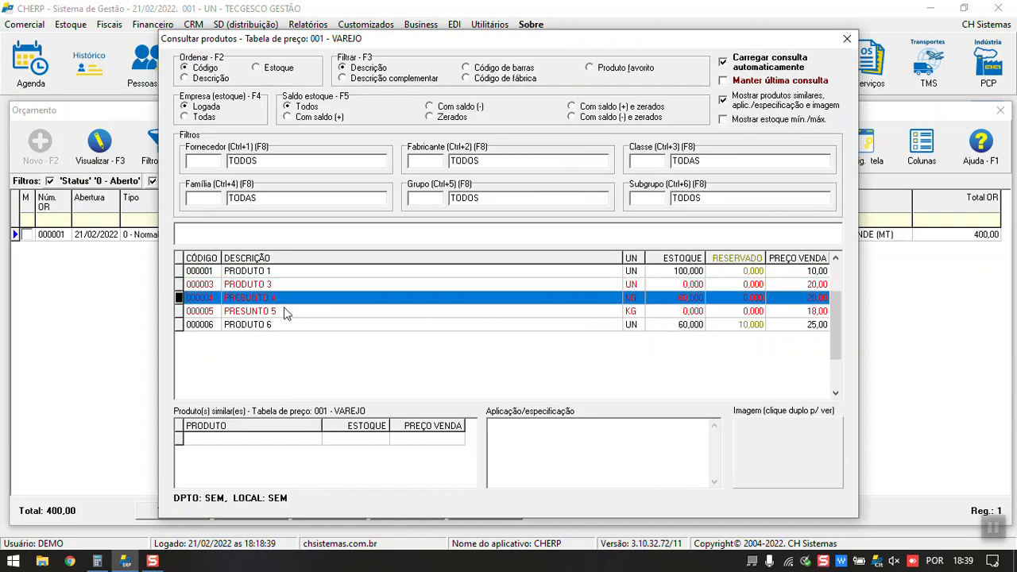
left_click(284, 311)
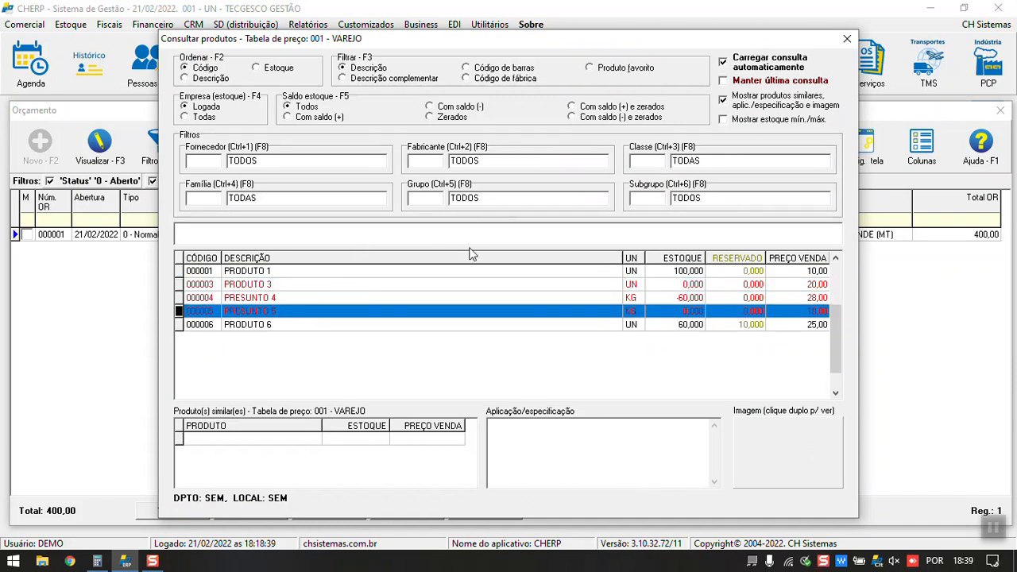
left_click(847, 38)
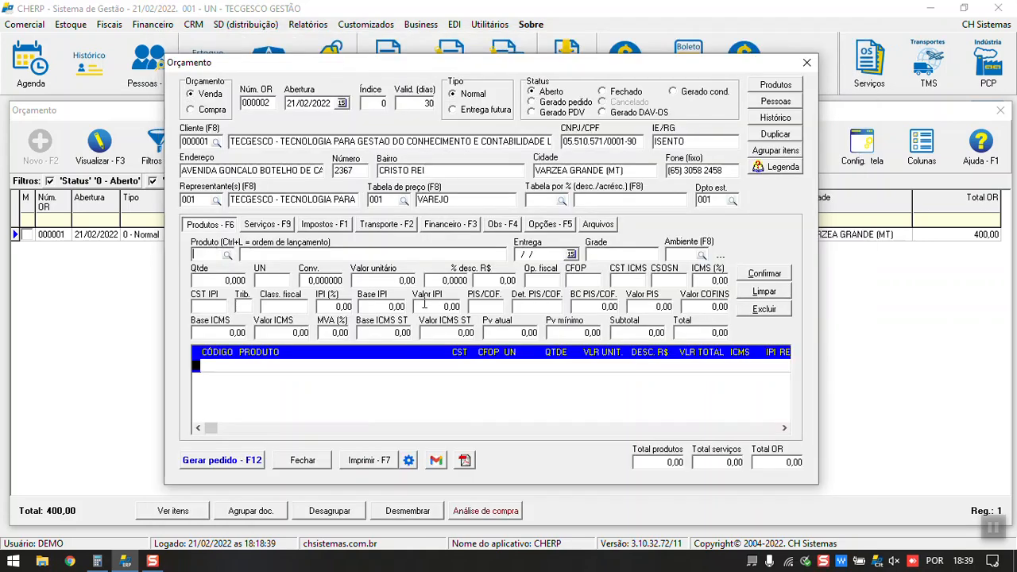
Switch the price table to 002 (ATACADO) and select PRODUTO 1 as the quote item, accepting its last-sales information.
left_click_drag(392, 204, 349, 205)
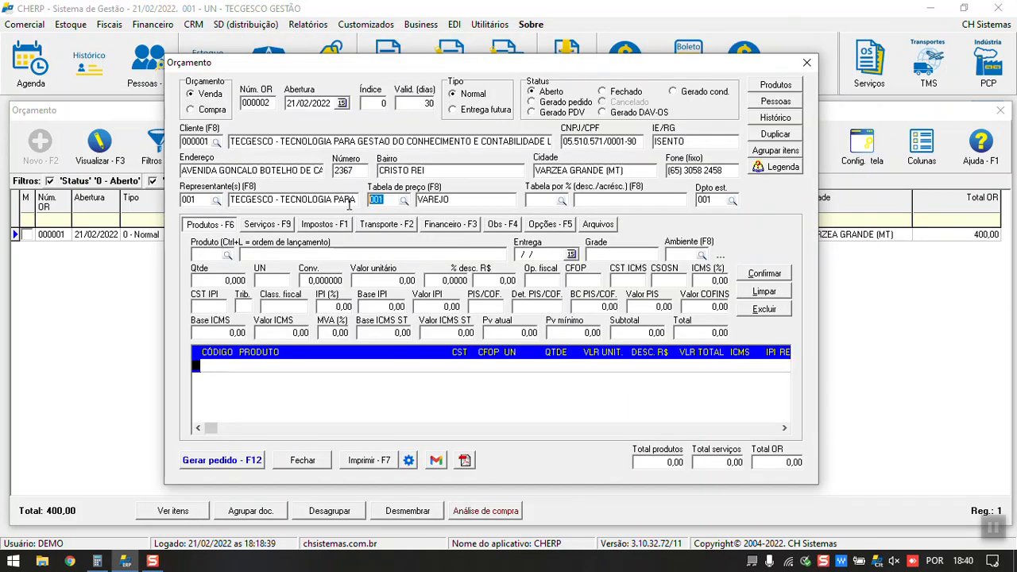
key("Down")
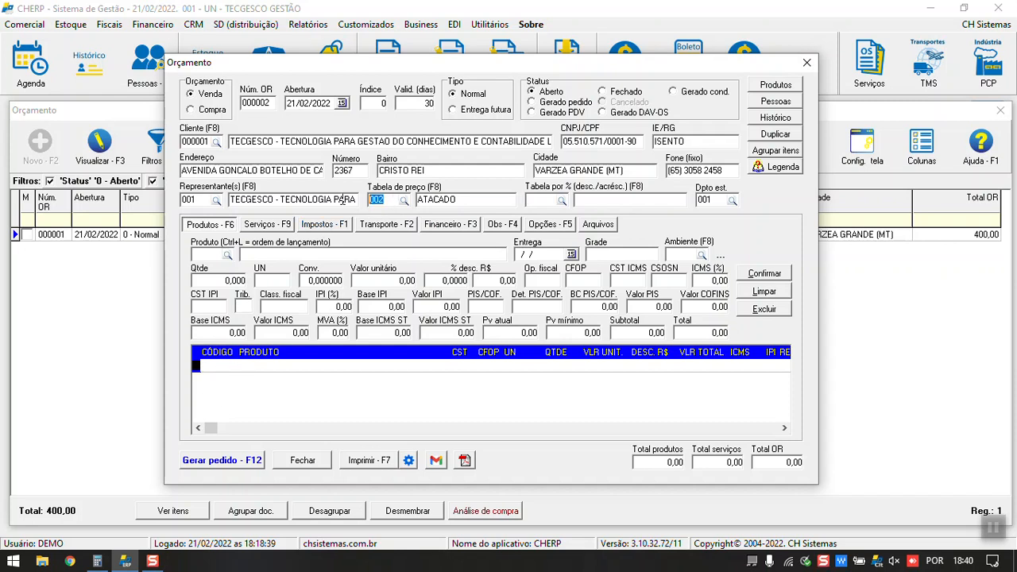
left_click(224, 256)
left_click(227, 257)
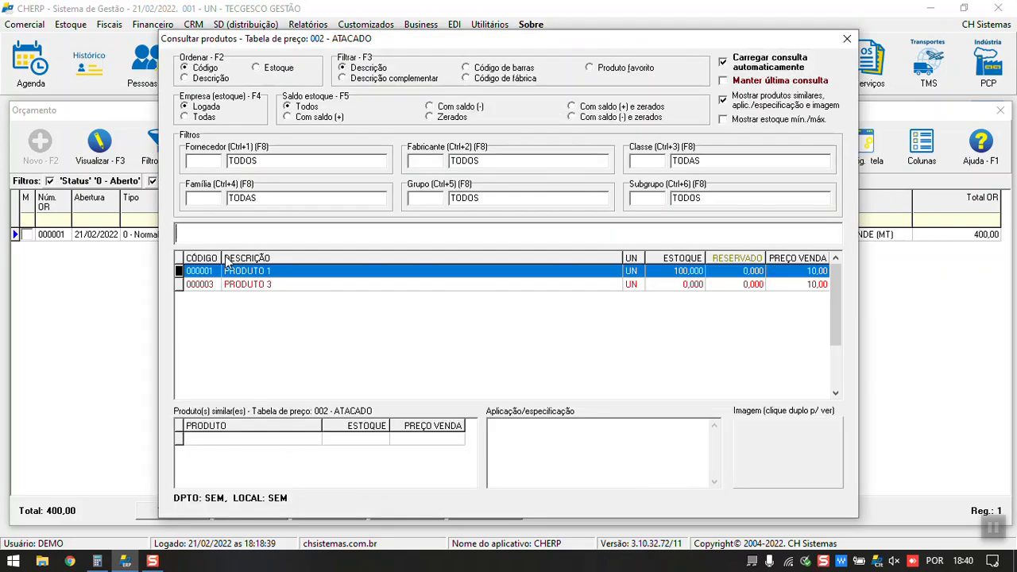
double_click(252, 273)
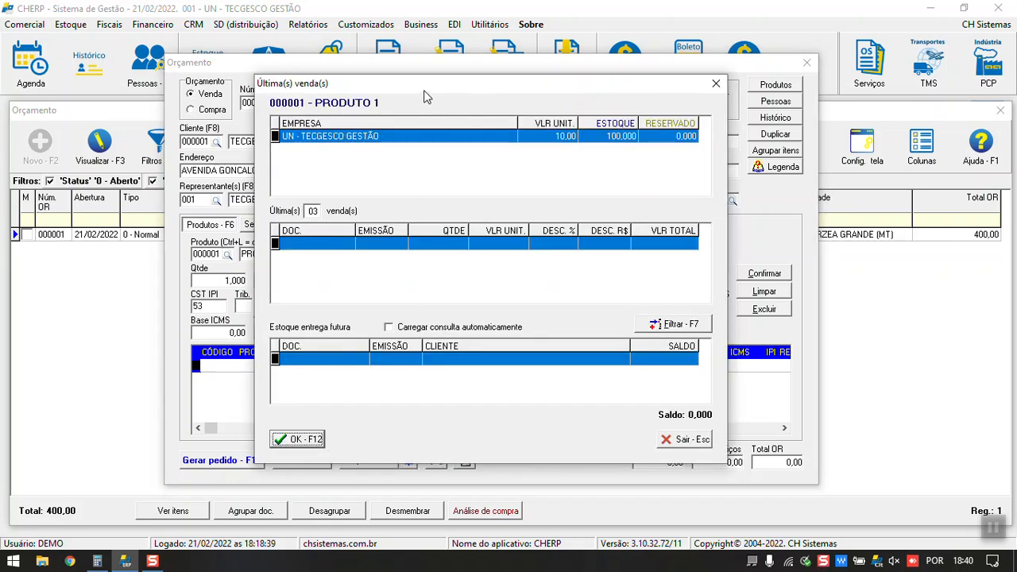
left_click_drag(428, 82, 433, 82)
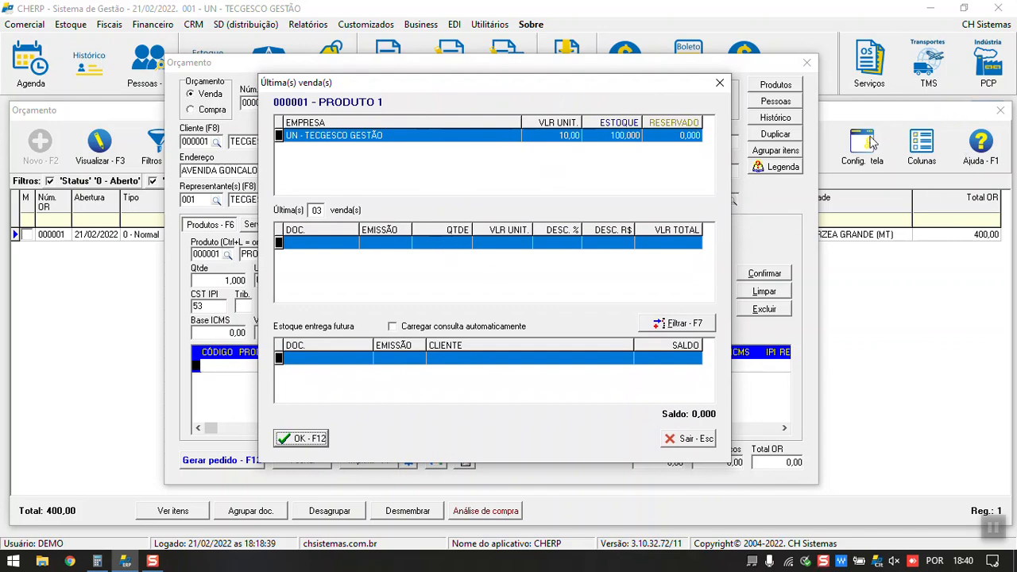
left_click(302, 439)
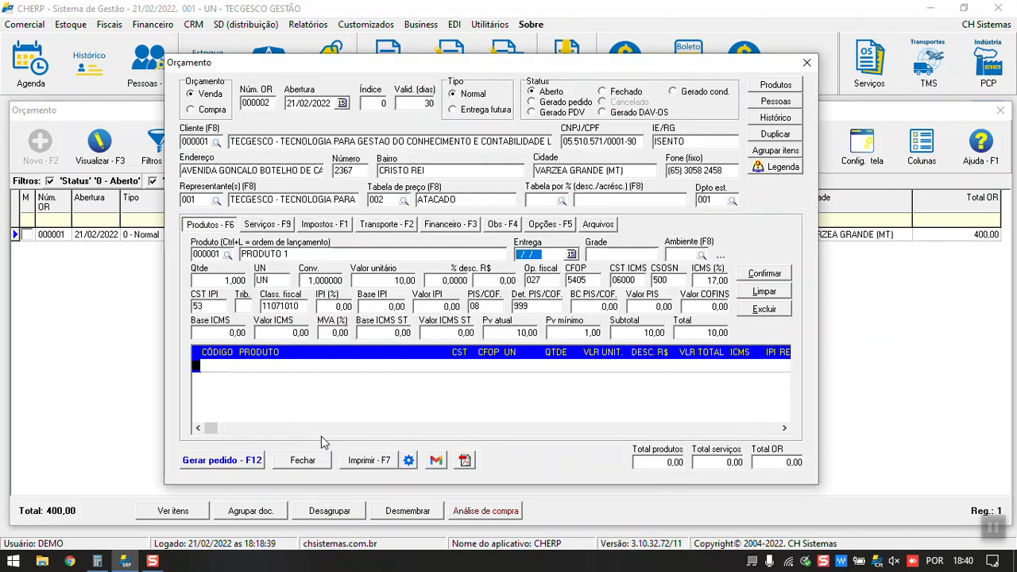
Set the delivery date of the PRODUTO 1 item to 28/02/2022.
left_click(383, 256)
left_click(572, 255)
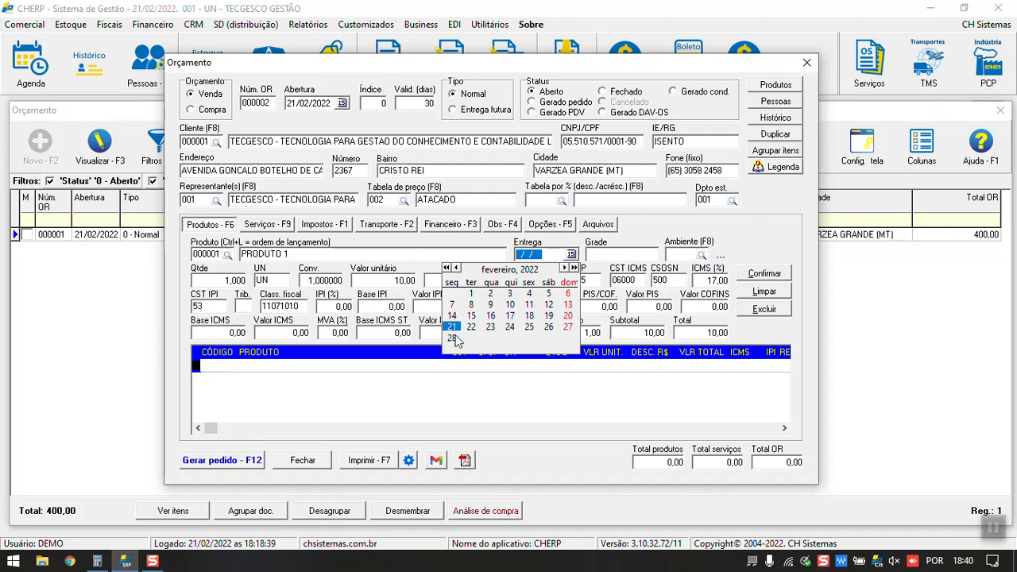
left_click(453, 339)
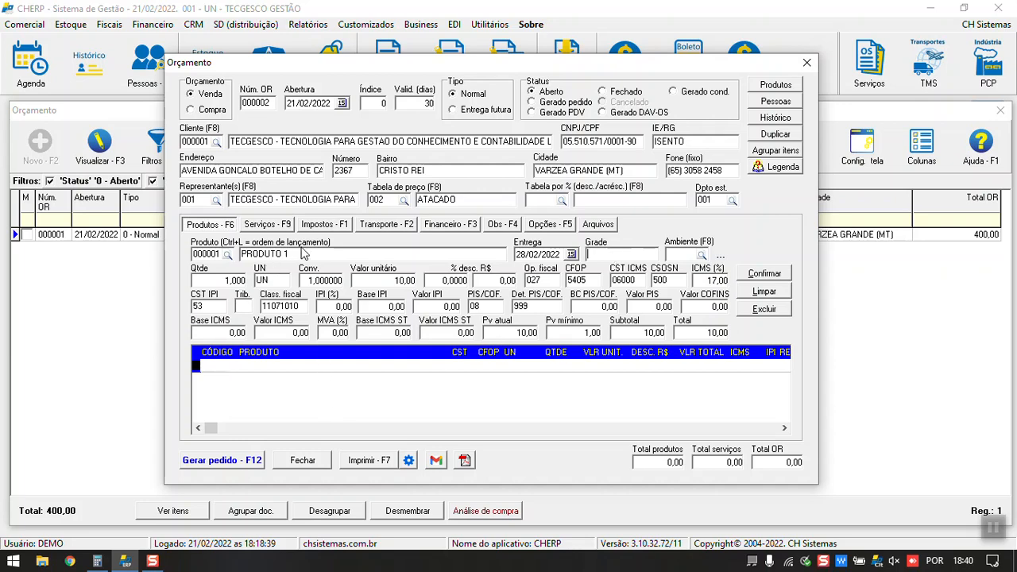
left_click_drag(303, 253, 247, 252)
left_click(628, 254)
left_click(280, 255)
left_click(628, 255)
left_click_drag(295, 253, 219, 248)
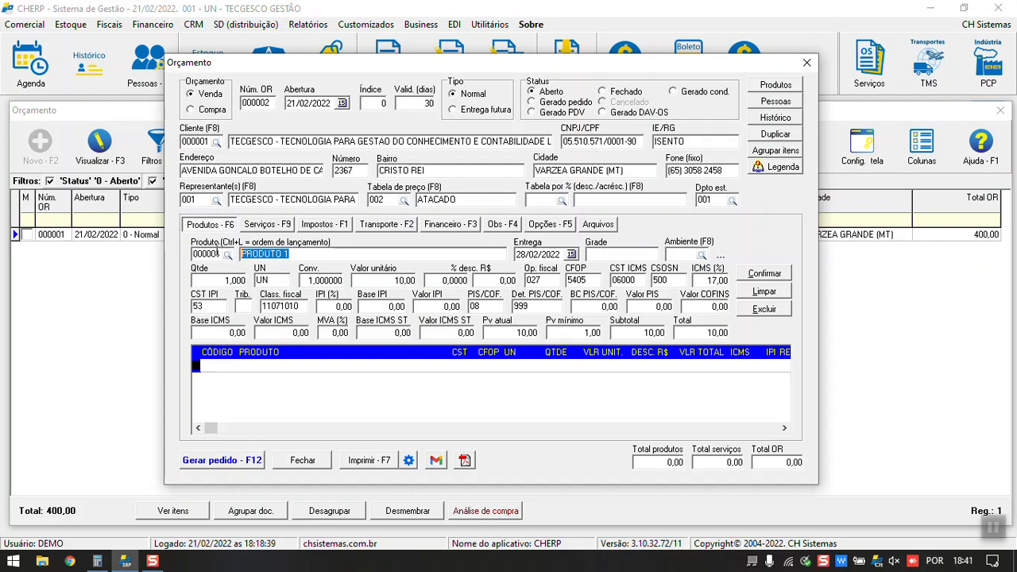
left_click(644, 253)
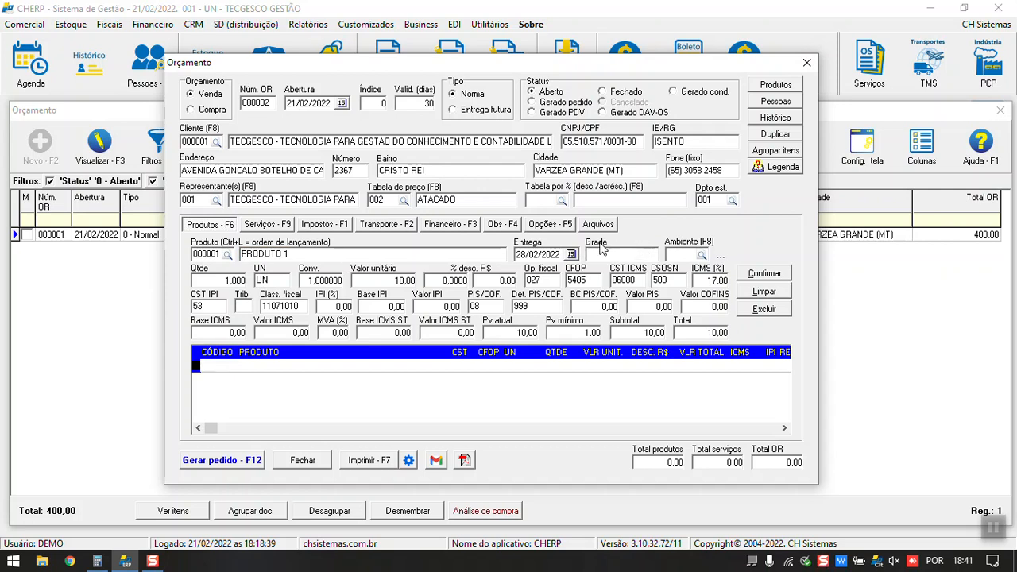
Look through the environments available for the item and their registration table, without choosing or adding one.
left_click(701, 254)
left_click(361, 173)
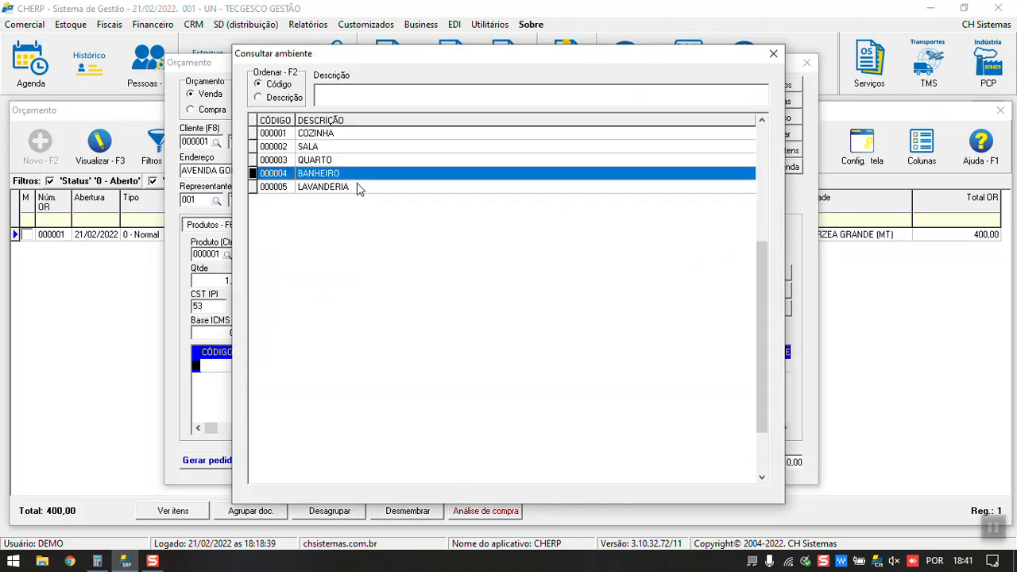
left_click(357, 187)
left_click(340, 137)
left_click(334, 163)
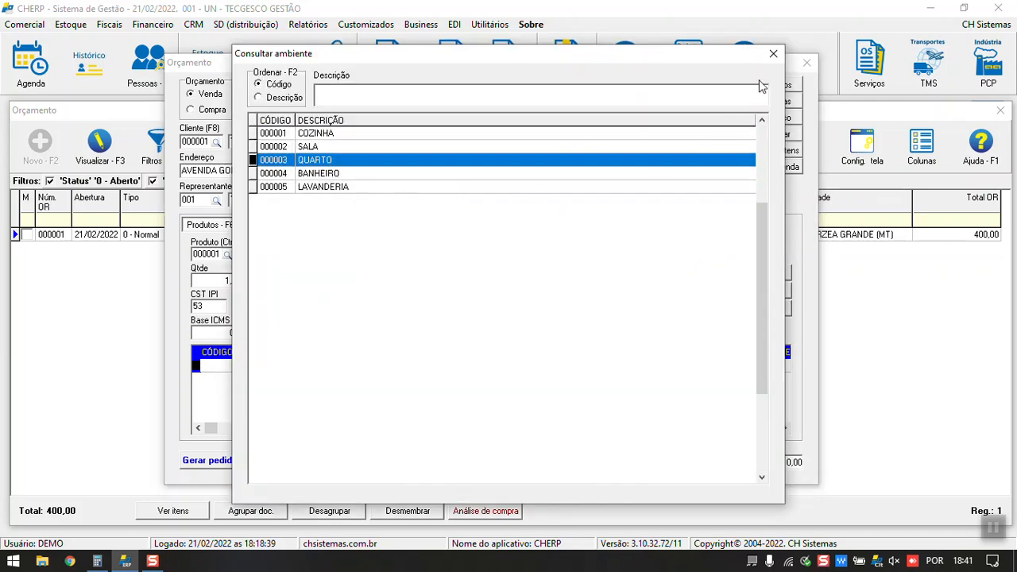
left_click(773, 54)
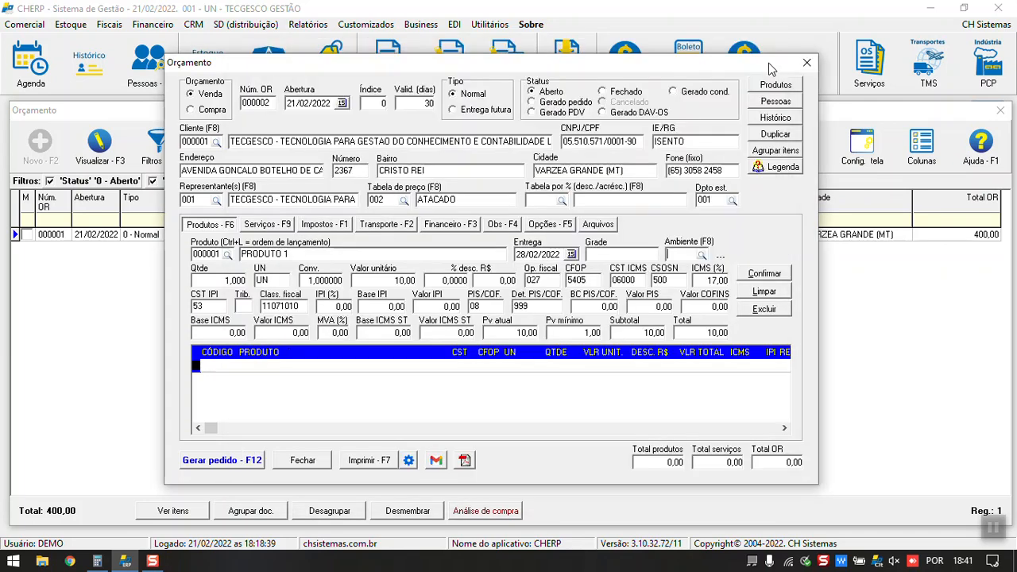
left_click(721, 256)
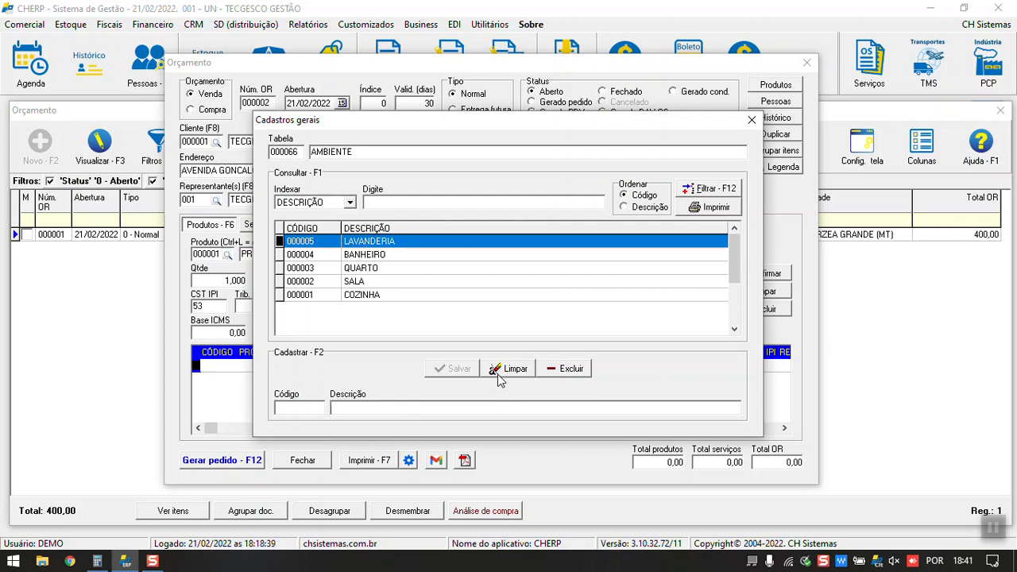
left_click(752, 120)
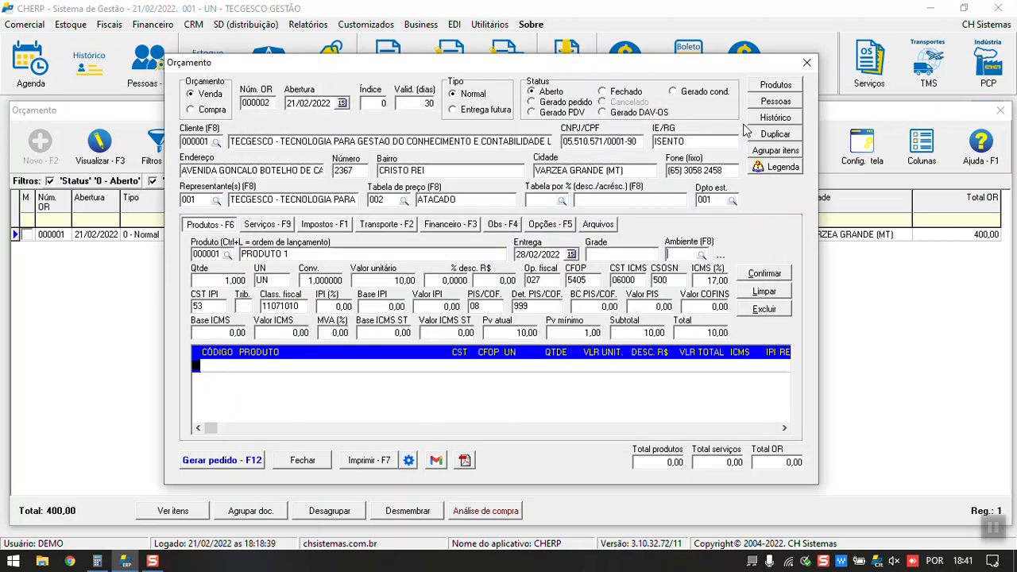
Reload PRODUTO 1 on the item line, accept its last-sales information and set the quantity to 10.
double_click(218, 255)
key("Return")
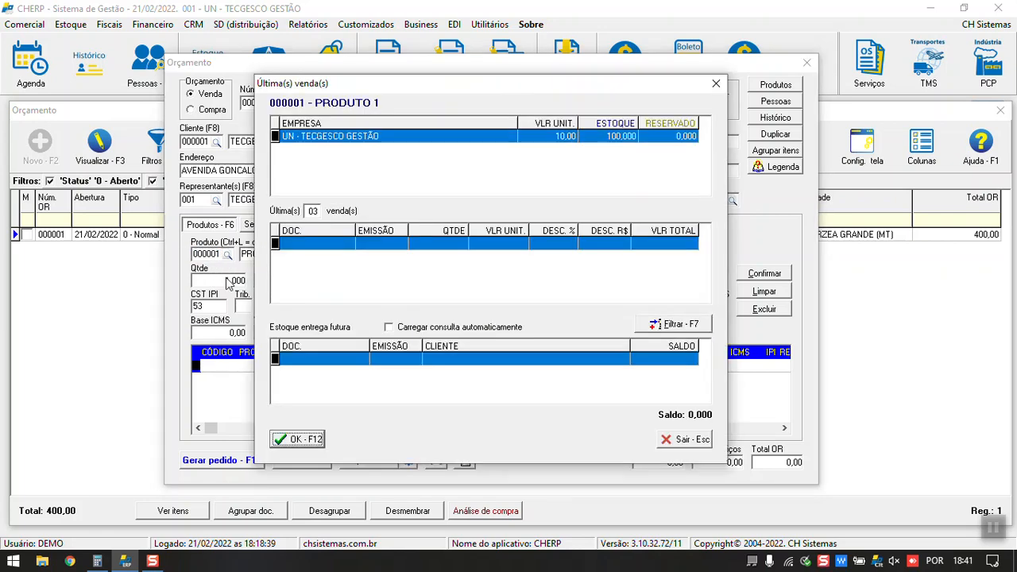
left_click(298, 439)
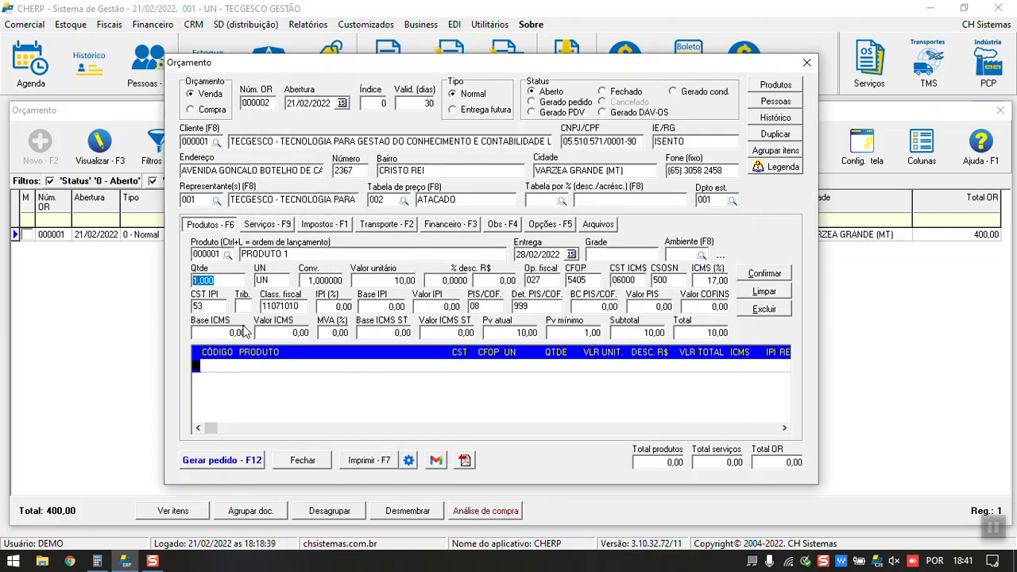
type("10")
key("Return")
key("Return")
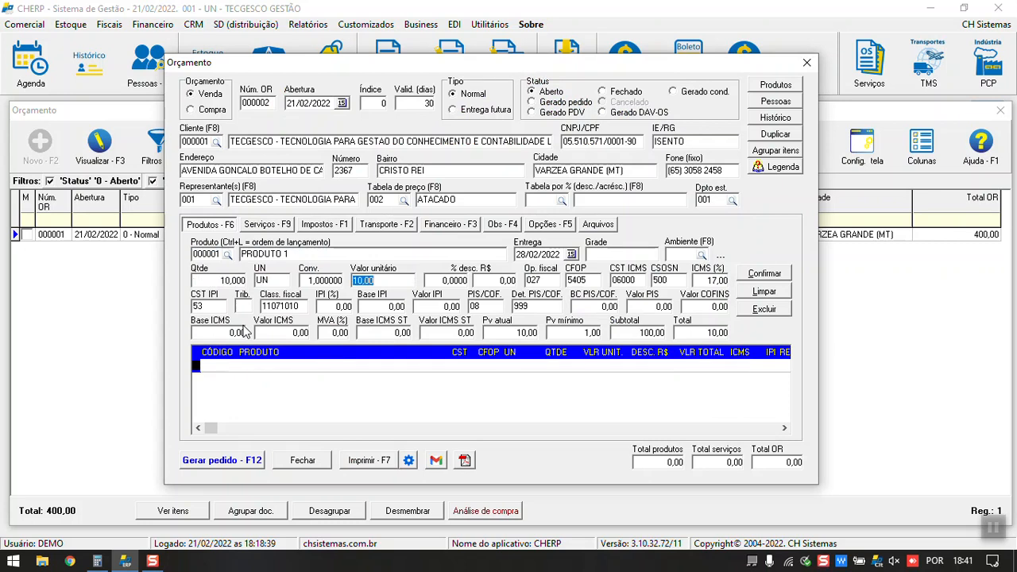
key("Return")
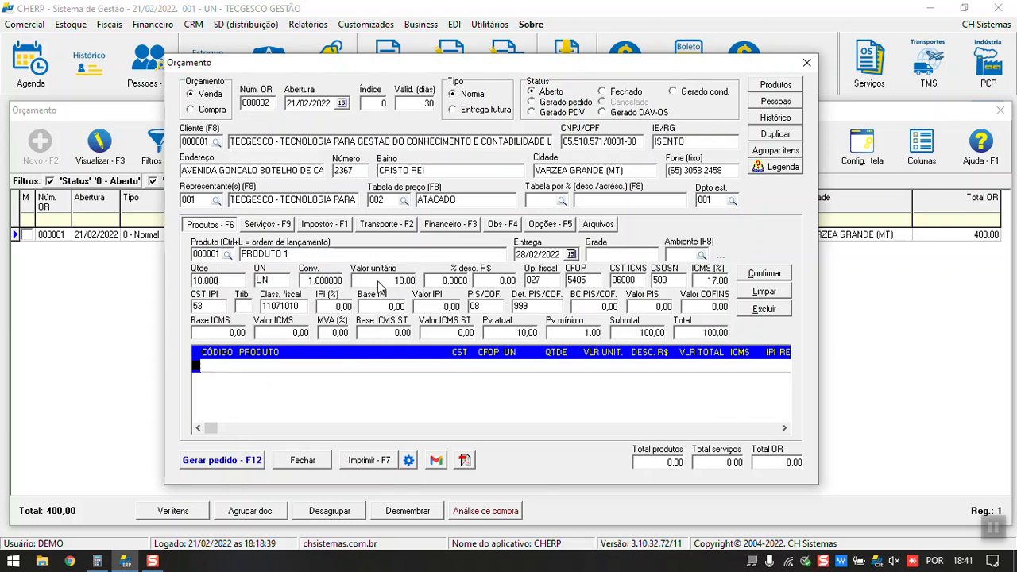
Set PRODUTO 1's unit price to 15,00 and add the item to the quote.
left_click(384, 280)
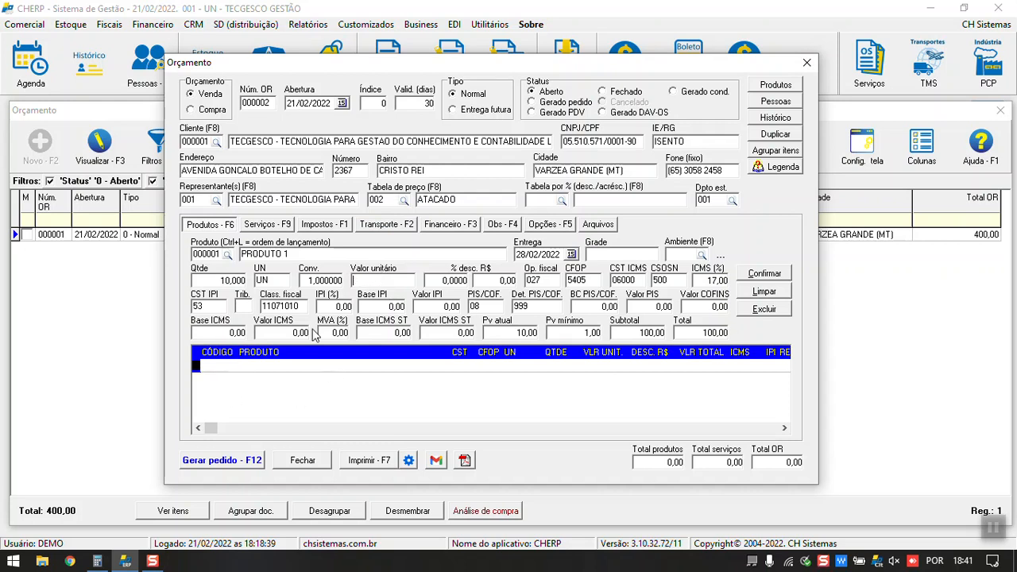
type("15")
key("Return")
key("Return")
left_click(550, 278)
double_click(545, 280)
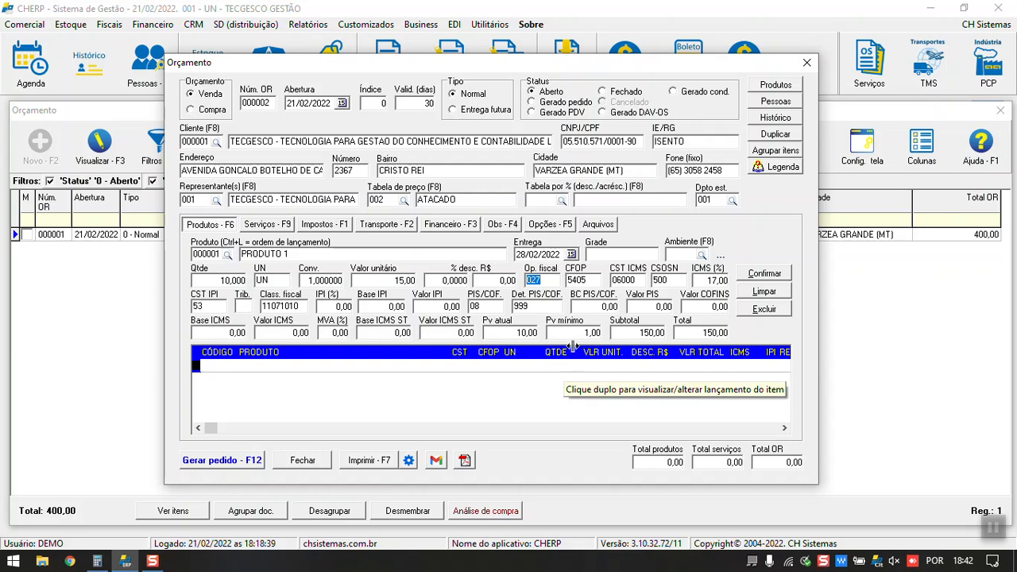
left_click(755, 275)
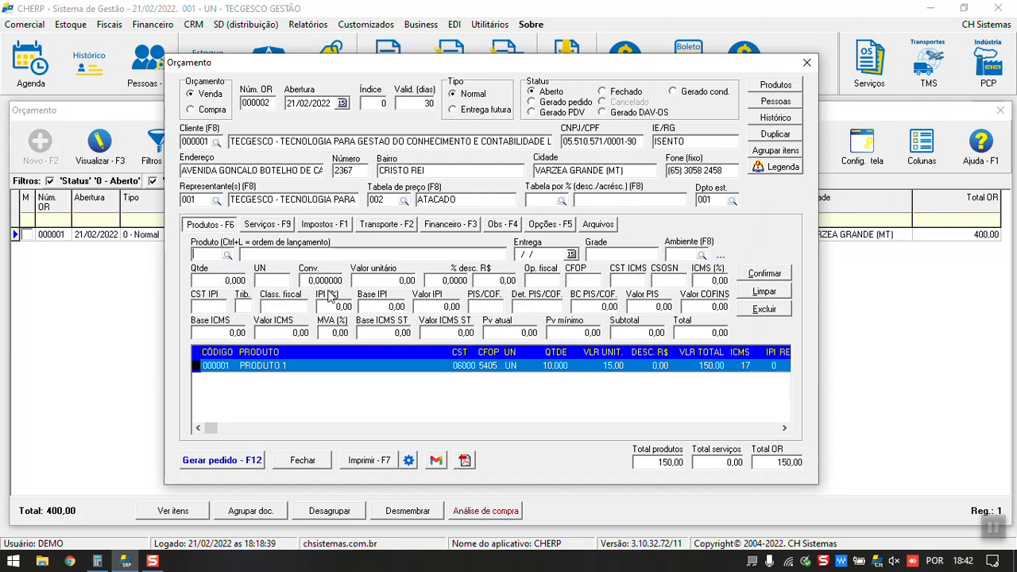
Choose PRODUTO 3 as the next quote item, dismiss its last-sales information and set the quantity to 5.
key("F8")
double_click(303, 284)
key("Return")
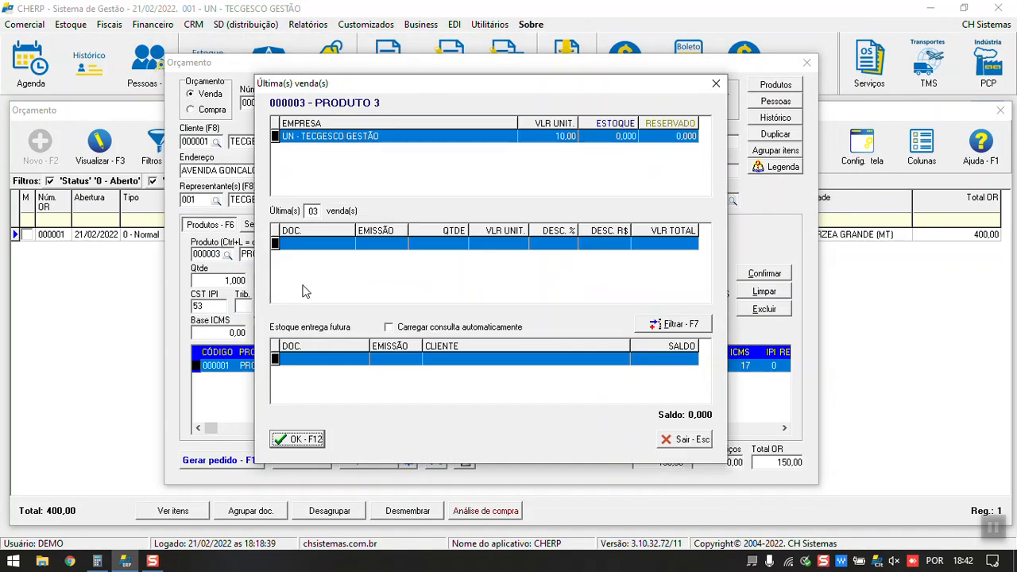
key("Escape")
type("5")
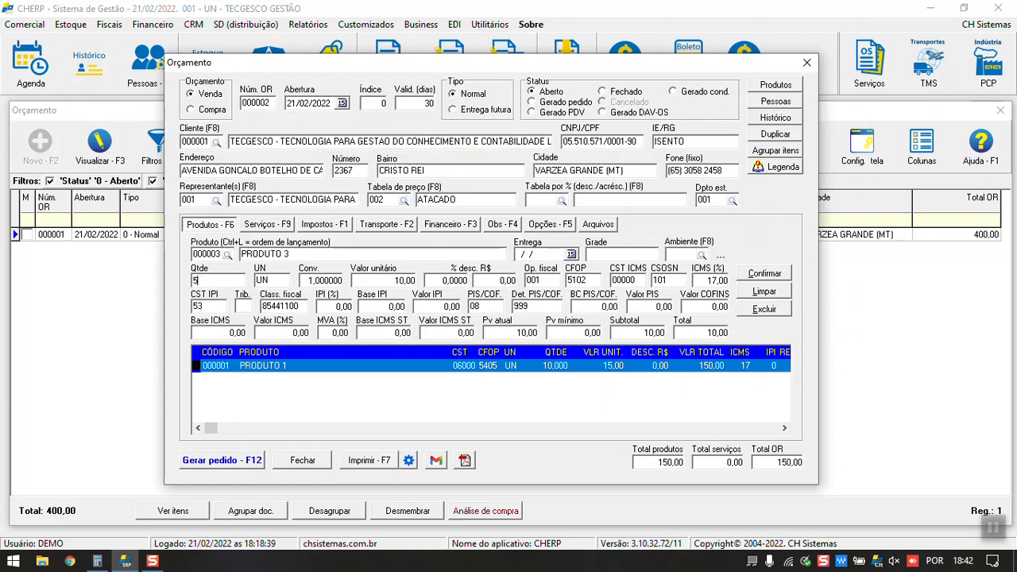
key("Return")
Review PRODUTO 3's unit, price, discount and tax fields through to the item total.
key("Return")
key("Return")
key("Return")
key("Return")
key("Return")
key("Return")
key("Return")
key("Return")
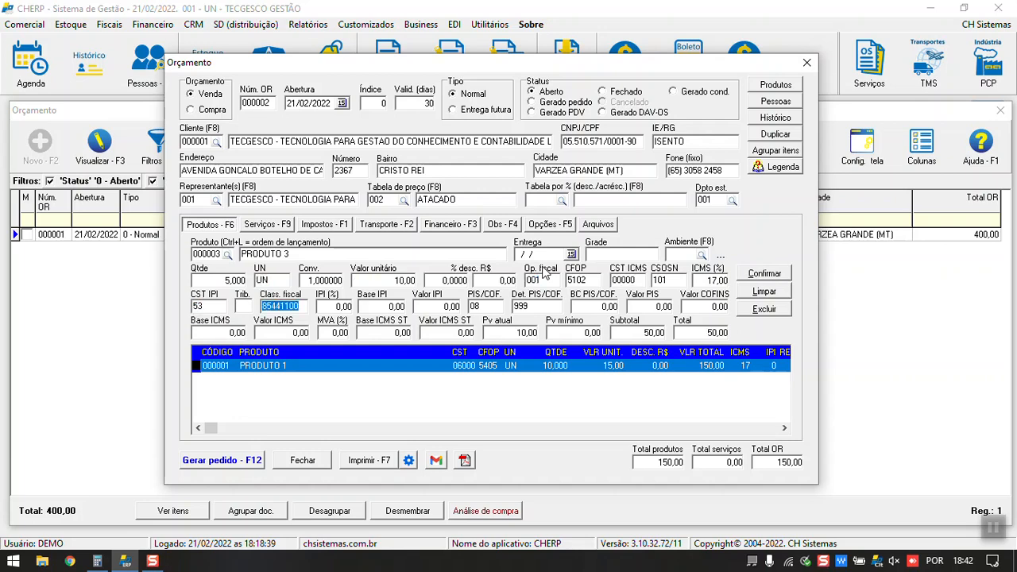
key("Return")
key("Return")
key("Return")
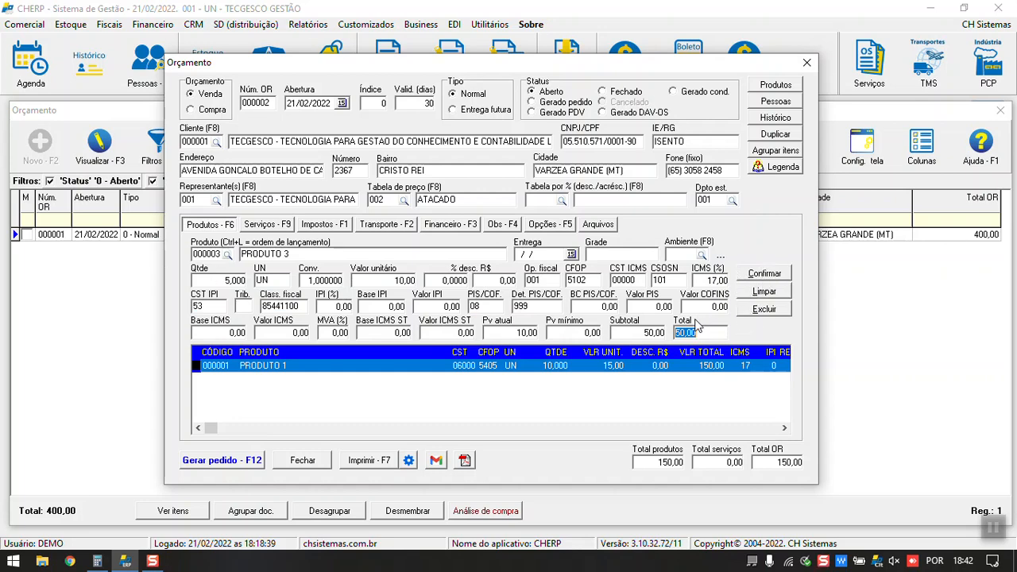
Reload PRODUTO 3 on the item line, set its quantity to 3 and add it to the quote.
left_click(221, 256)
key("Return")
left_click(295, 432)
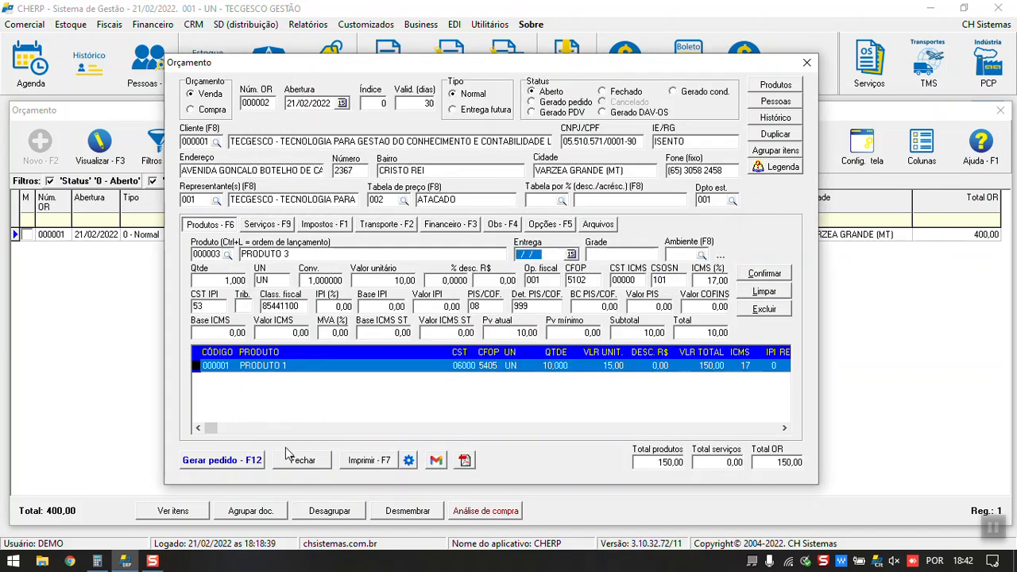
left_click(224, 279)
type("3")
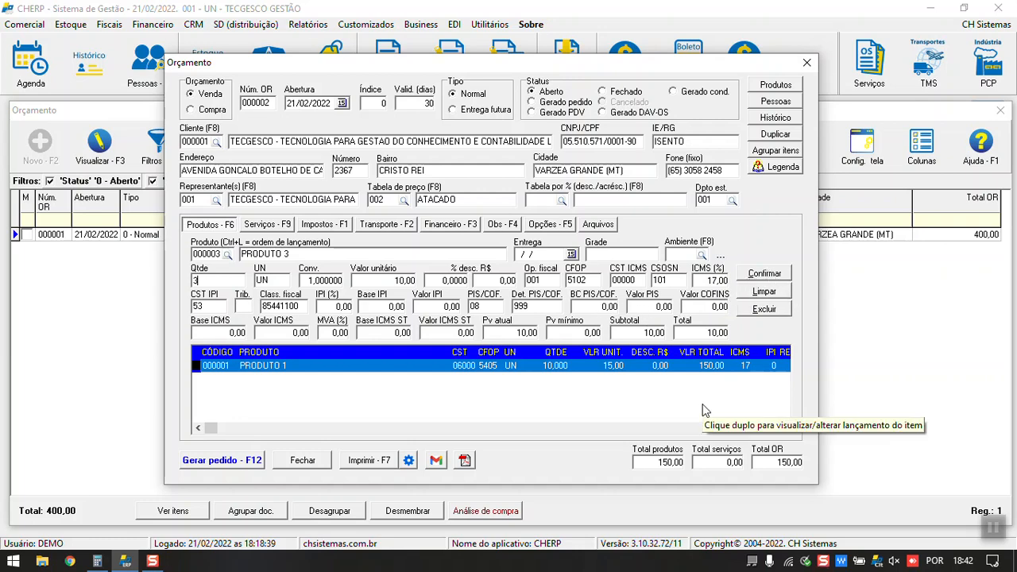
key("Return")
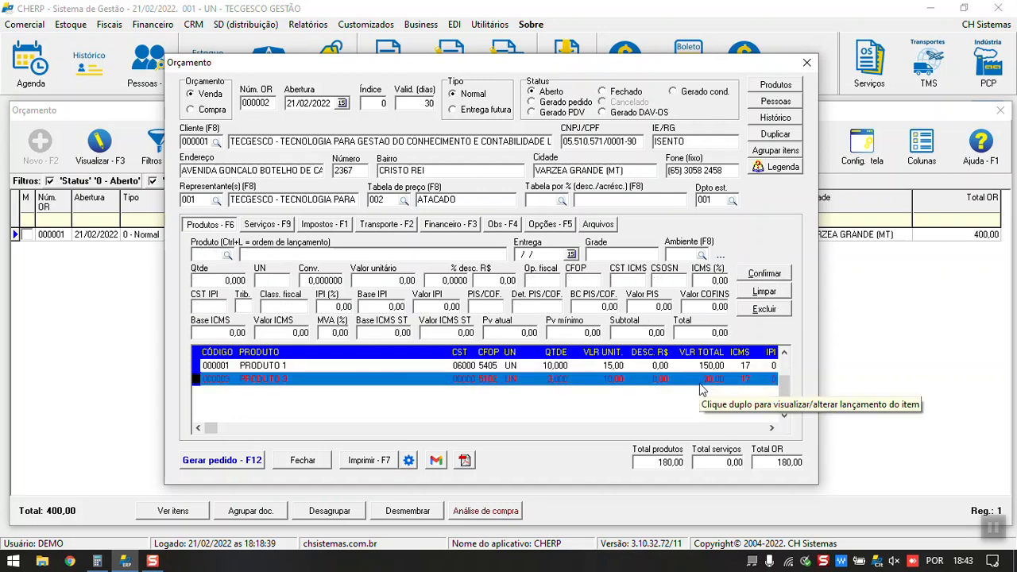
Try to delete the PRODUTO 3 item from the quote, and load the listed items' data for review.
key("Delete")
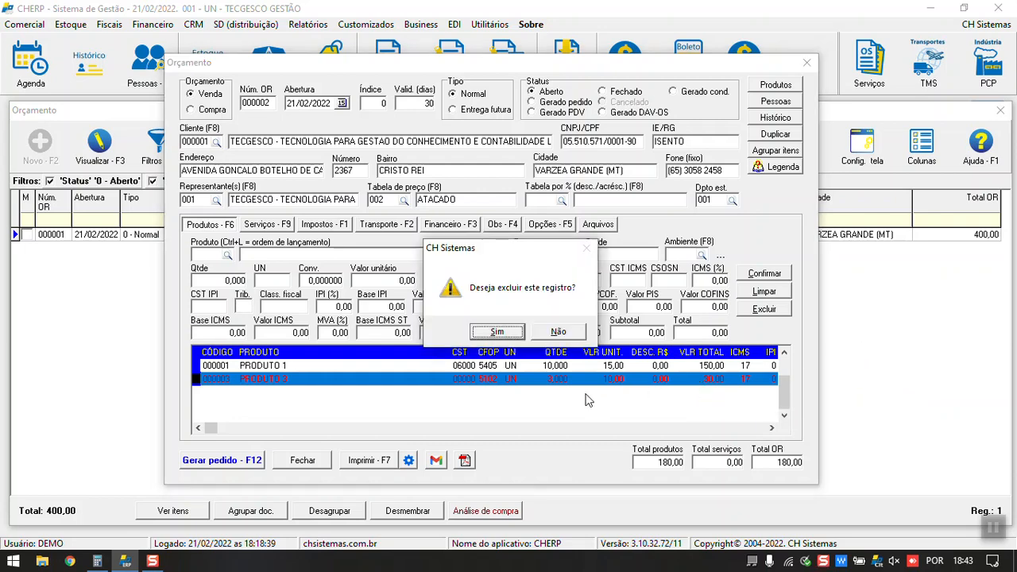
left_click(498, 331)
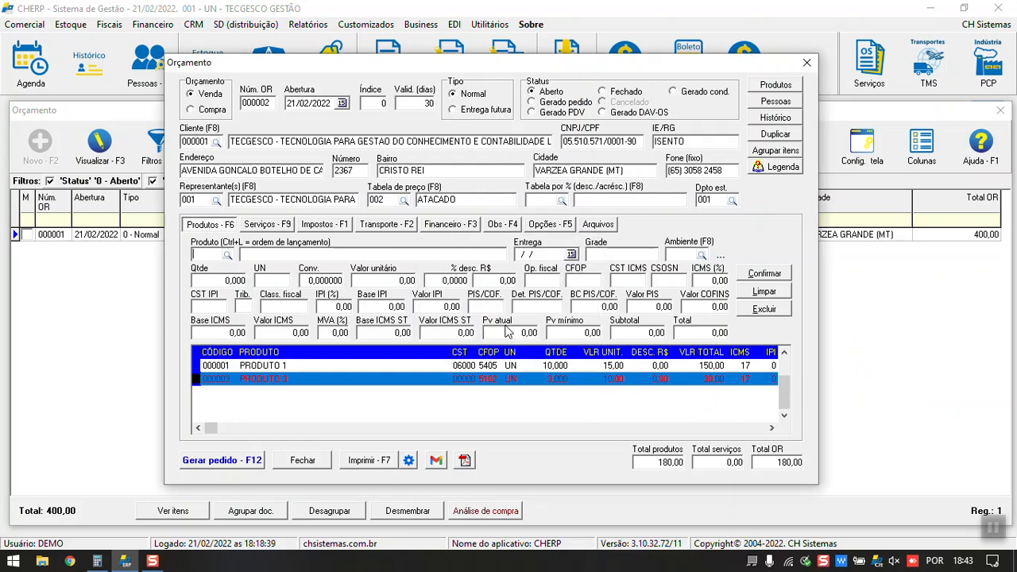
left_click(459, 370)
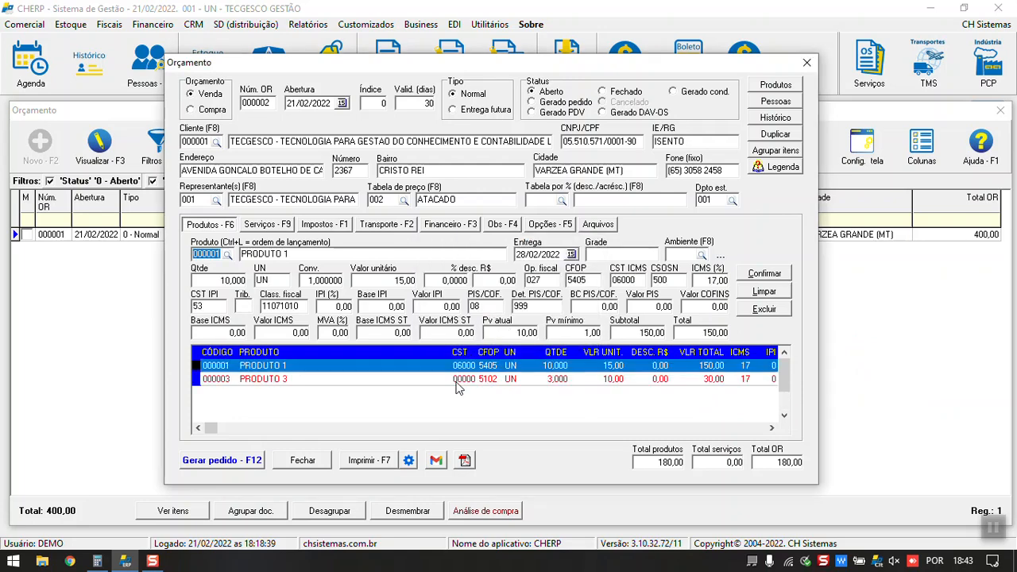
left_click(461, 379)
left_click(463, 370)
left_click(199, 141)
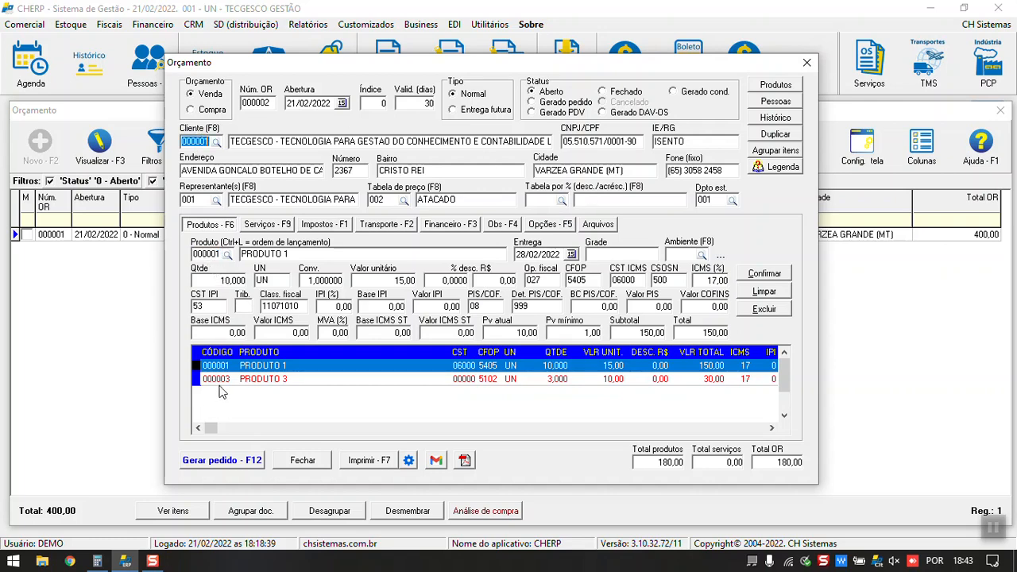
Close the quote, and reopen quote 000002 from the quote list to check its contents.
left_click(807, 62)
left_click(585, 333)
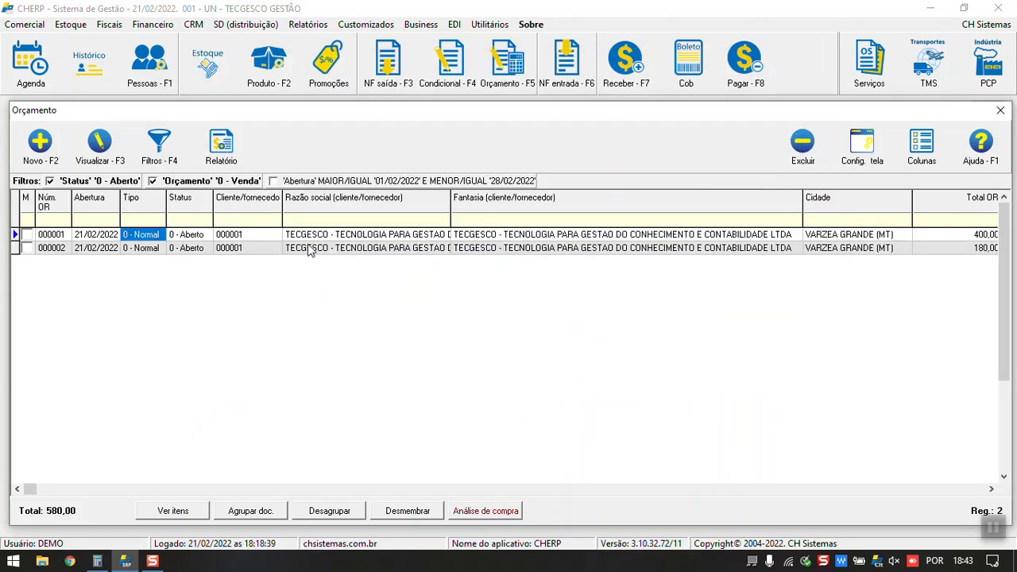
left_click(926, 241)
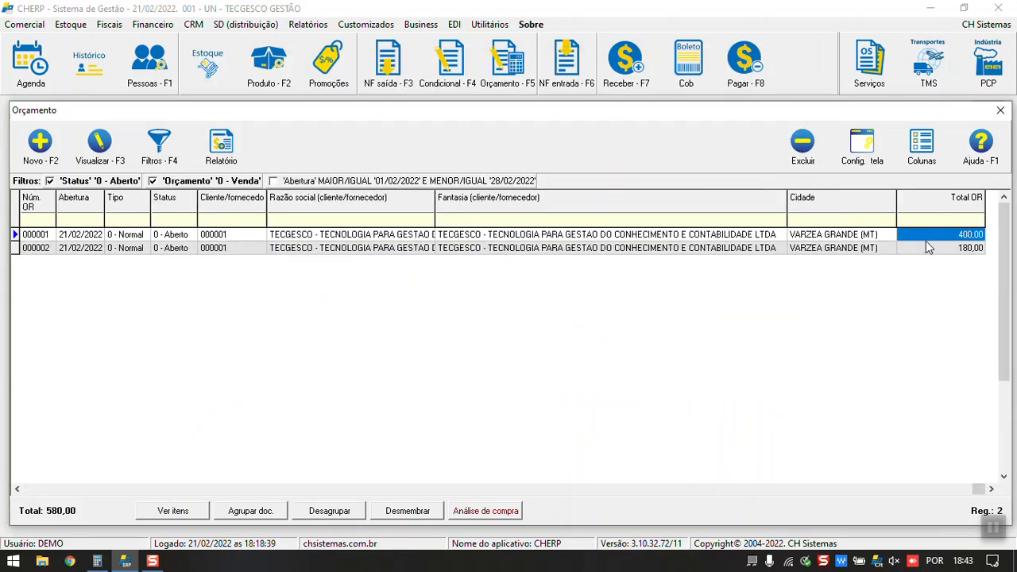
left_click(157, 249)
double_click(157, 251)
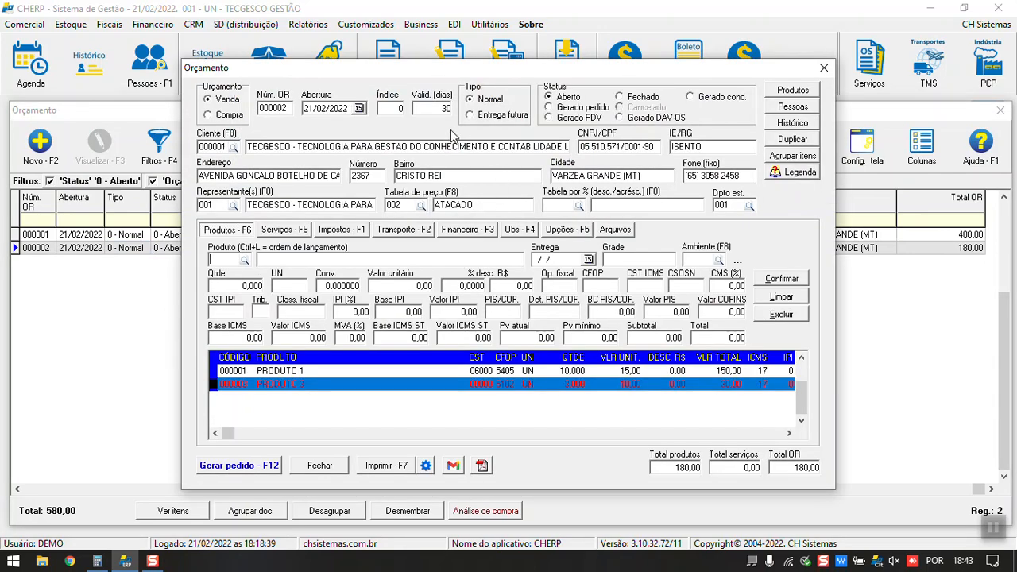
left_click(824, 67)
Start another quote and open a blank person registration from it, closing everything without entering data.
left_click(36, 141)
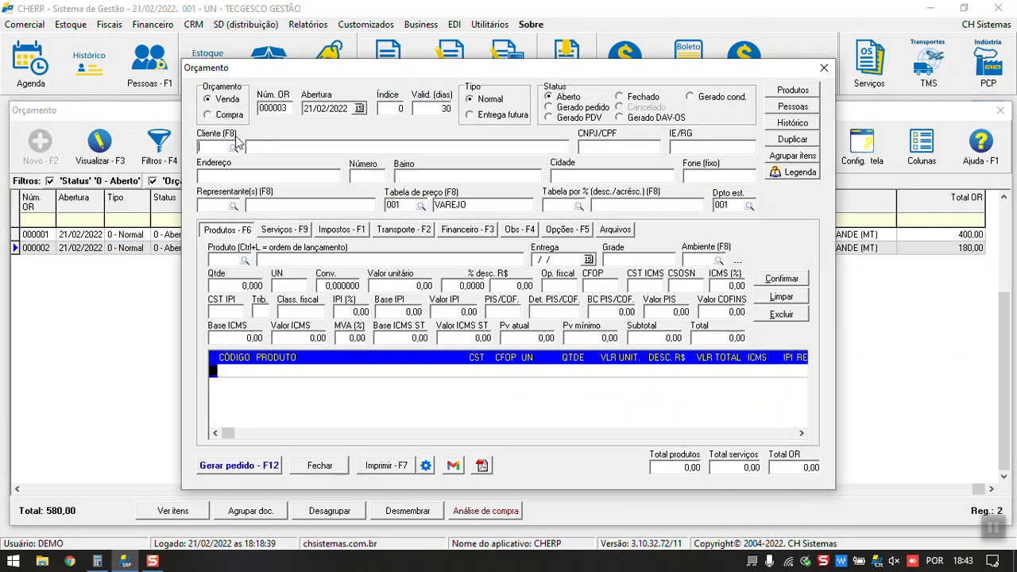
left_click(804, 108)
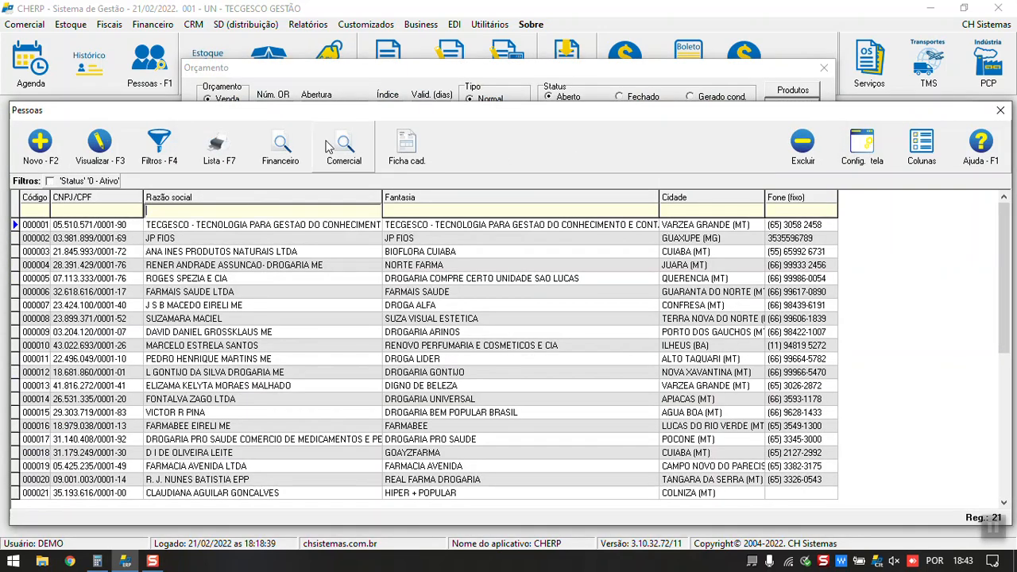
left_click(37, 141)
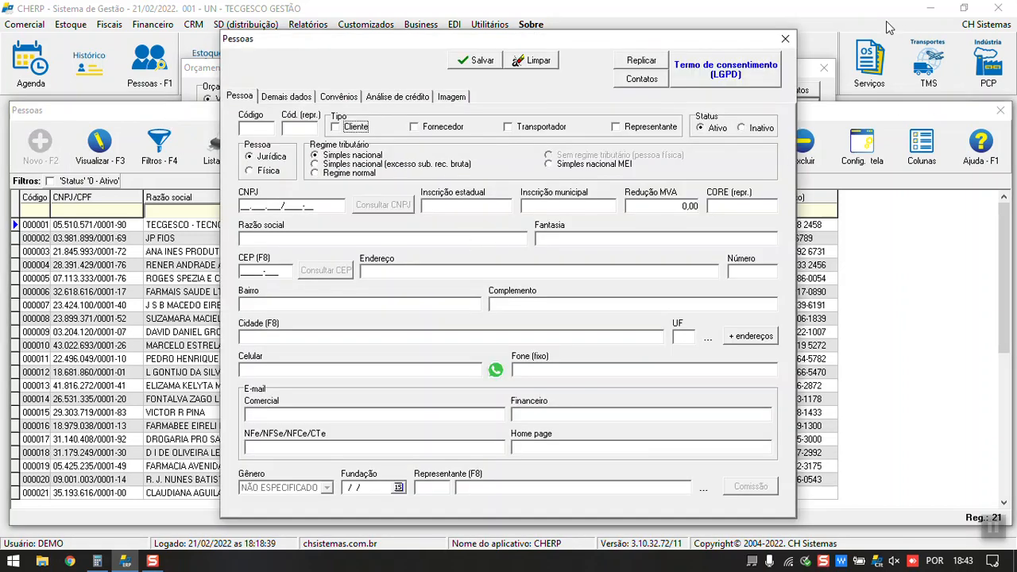
left_click(785, 38)
left_click(1001, 111)
left_click(823, 72)
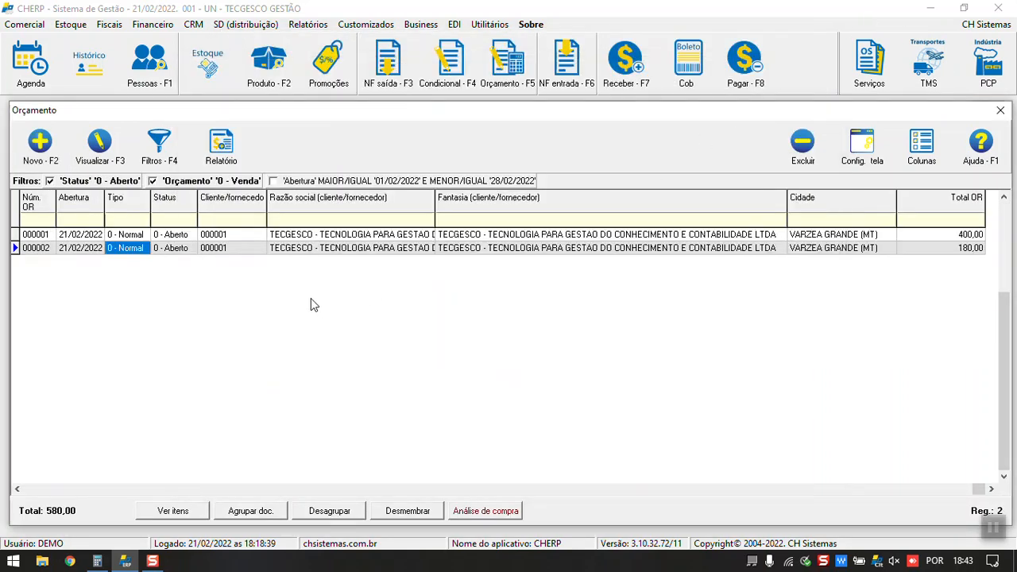
Open quote 000002 from the quote list, preview its printout in the current layout and close the preview.
double_click(79, 252)
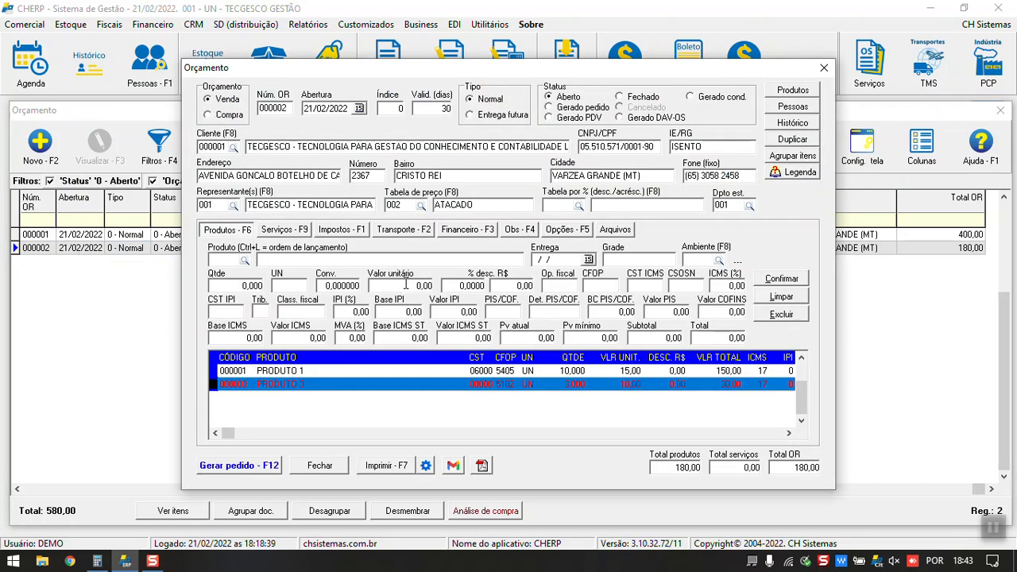
left_click(392, 467)
left_click_drag(438, 307, 430, 261)
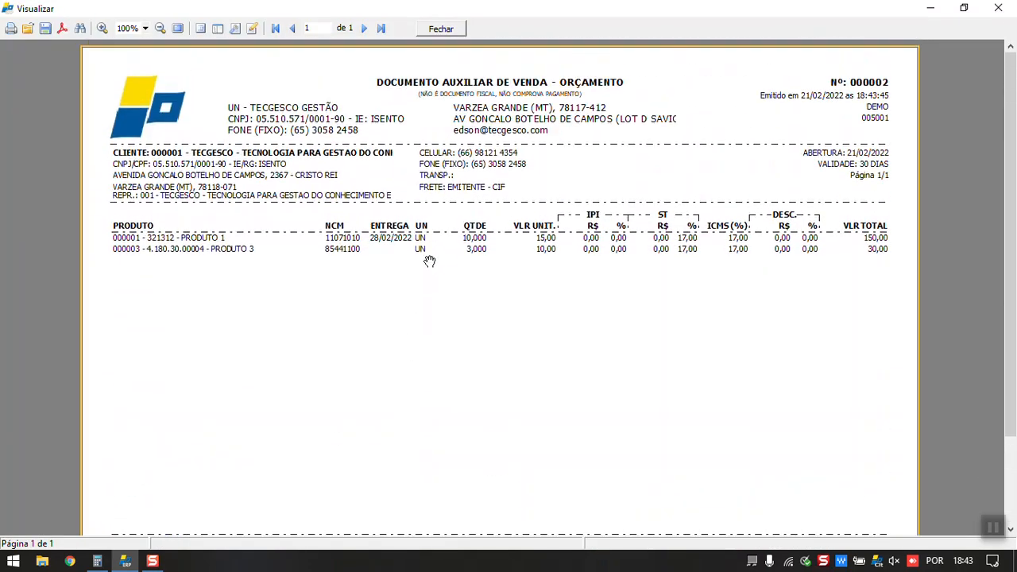
left_click(442, 30)
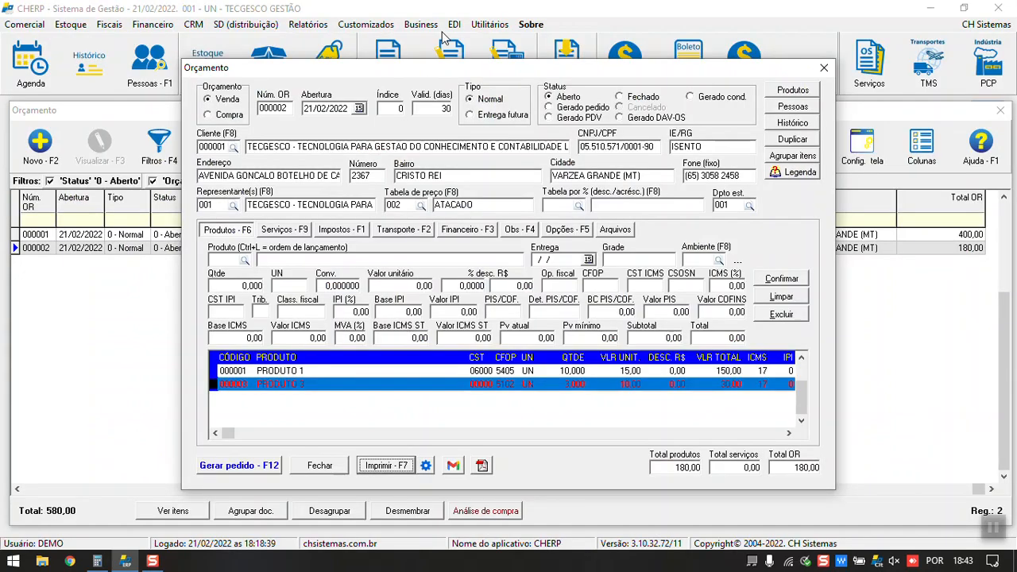
Set the quote's print layout to 40 colunas, preview the receipt through to its observations, and close the preview.
left_click(426, 466)
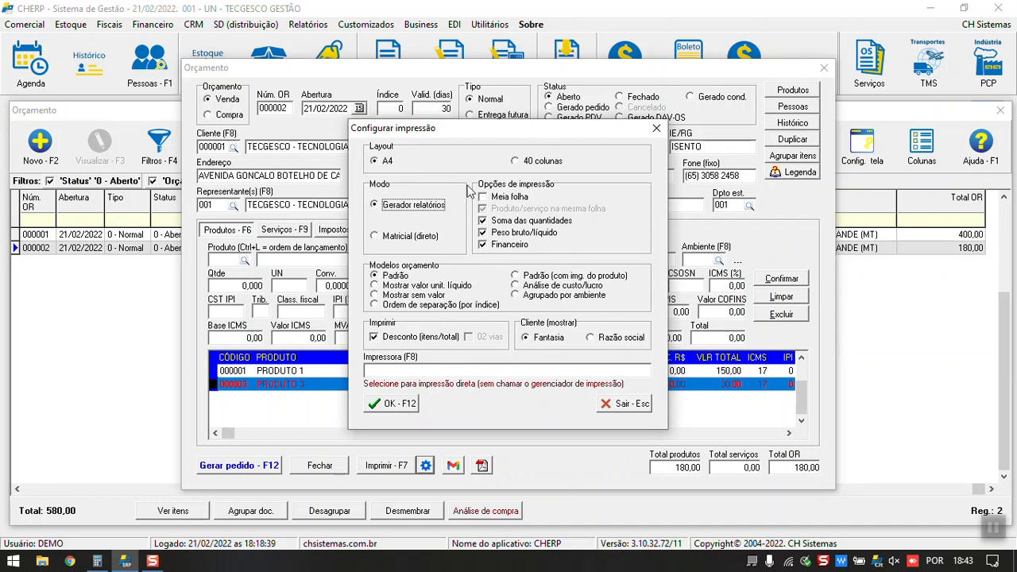
left_click(545, 163)
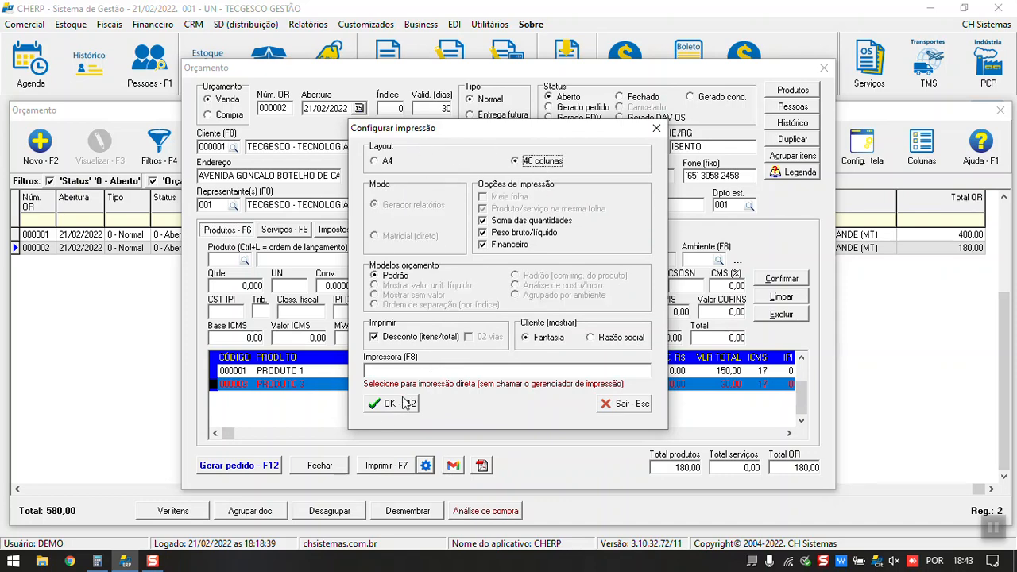
left_click(388, 404)
left_click(386, 466)
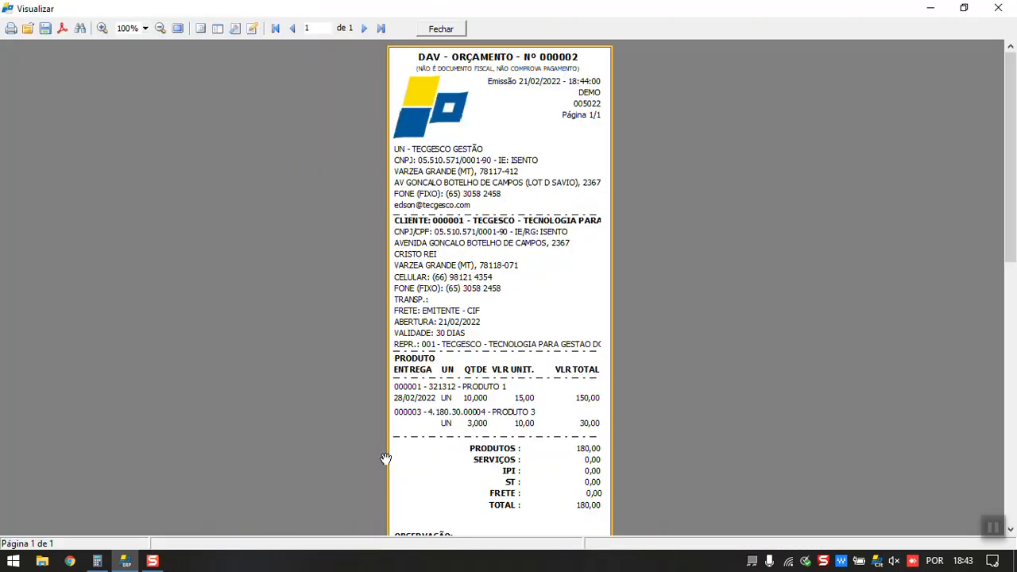
scroll(486, 228, "down", 3)
scroll(486, 228, "down", 2)
scroll(486, 228, "up", 5)
scroll(488, 382, "down", 5)
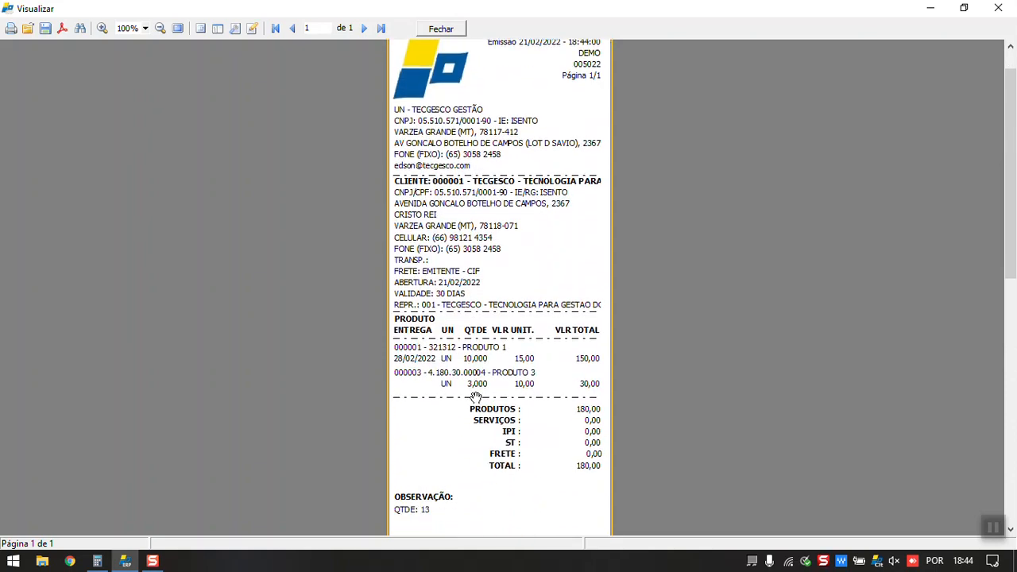
scroll(477, 445, "up", 4)
scroll(486, 382, "down", 1)
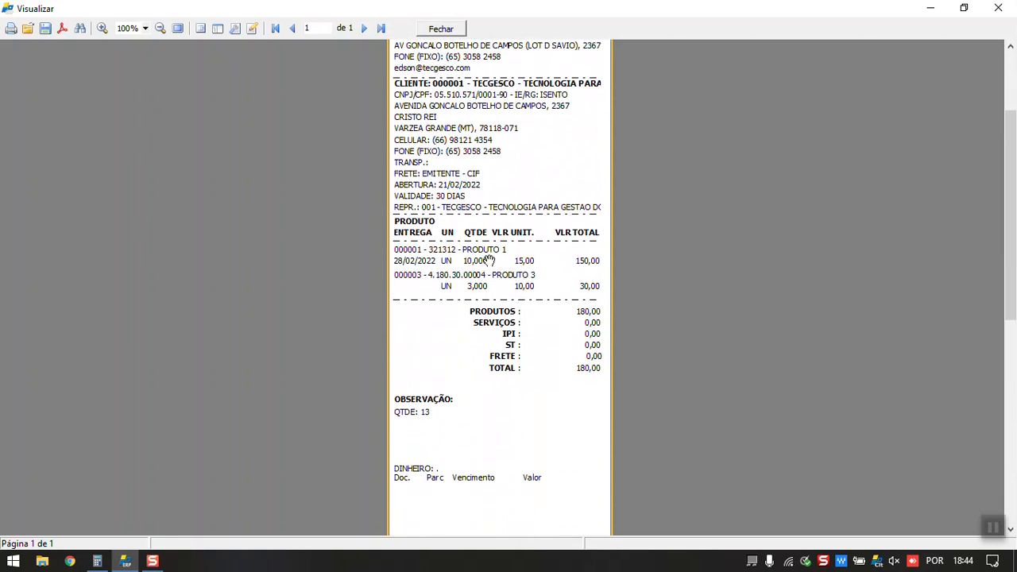
left_click(441, 29)
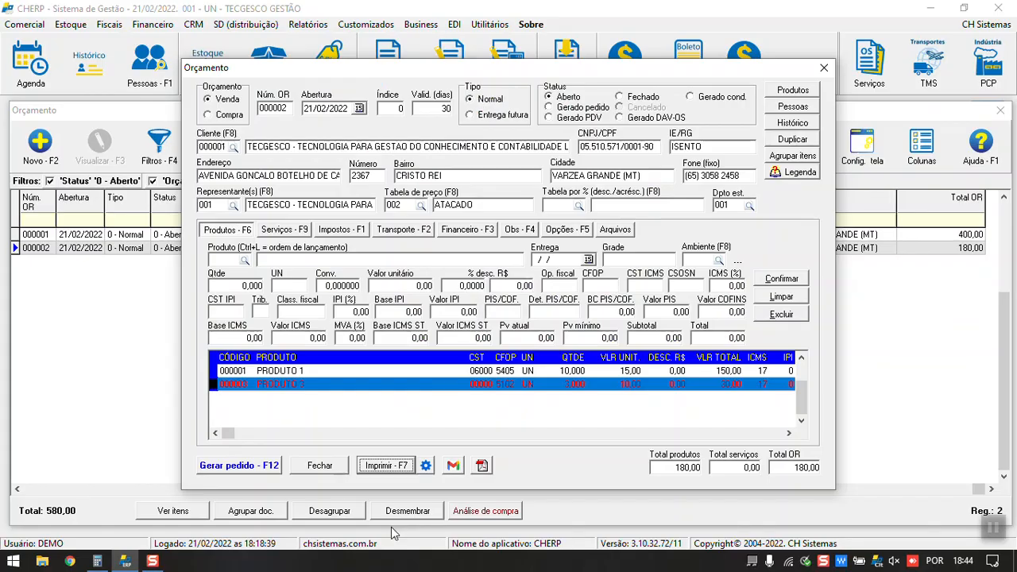
Set the print layout to A4 with Meia folha enabled, preview the half-sheet quote and close the preview.
left_click(427, 467)
left_click(375, 162)
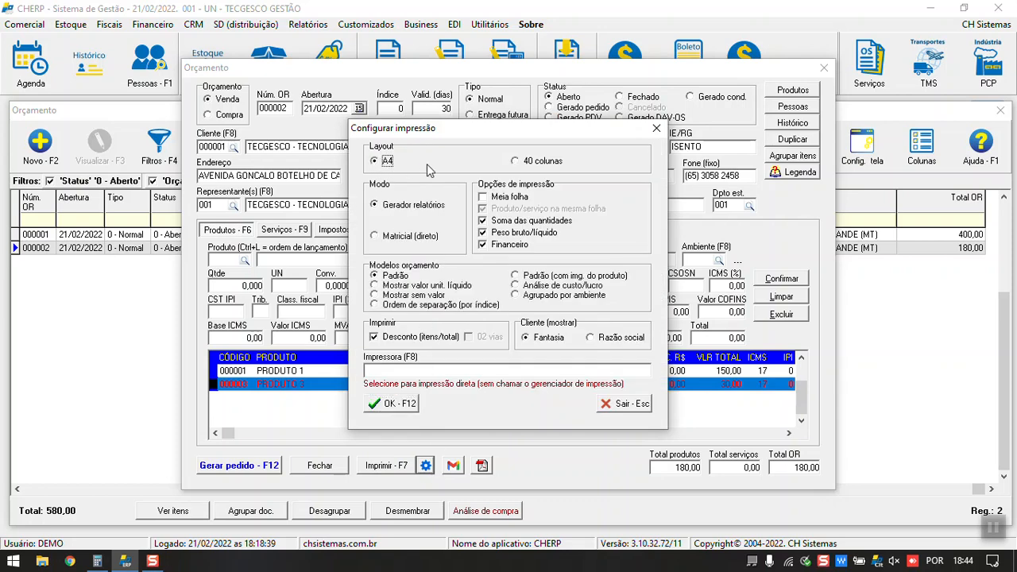
left_click(484, 199)
left_click(394, 404)
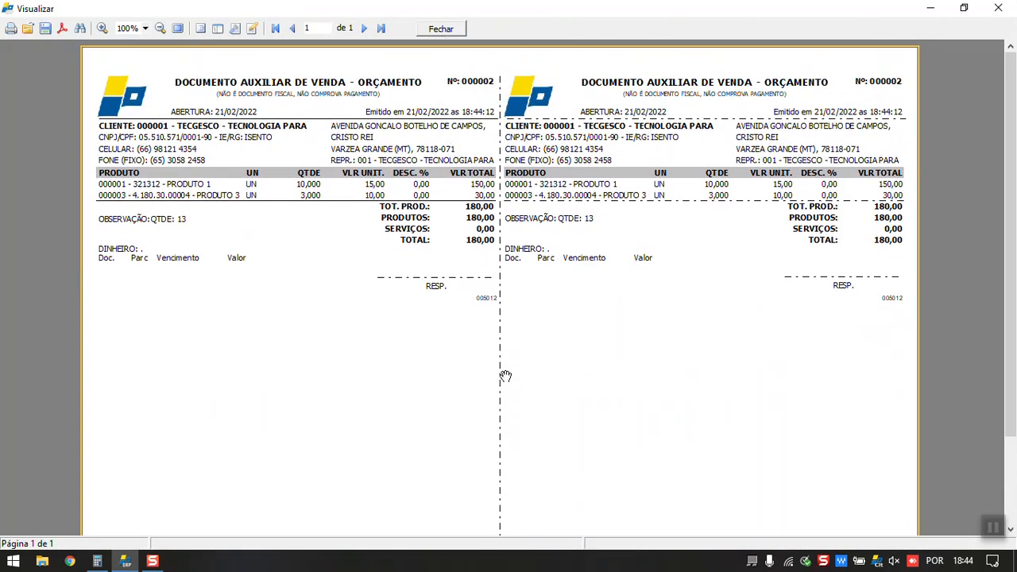
left_click(437, 33)
Turn off Meia folha, choose the Mostrar valor unit. líquido model, and preview the quote to examine its price columns.
left_click(426, 466)
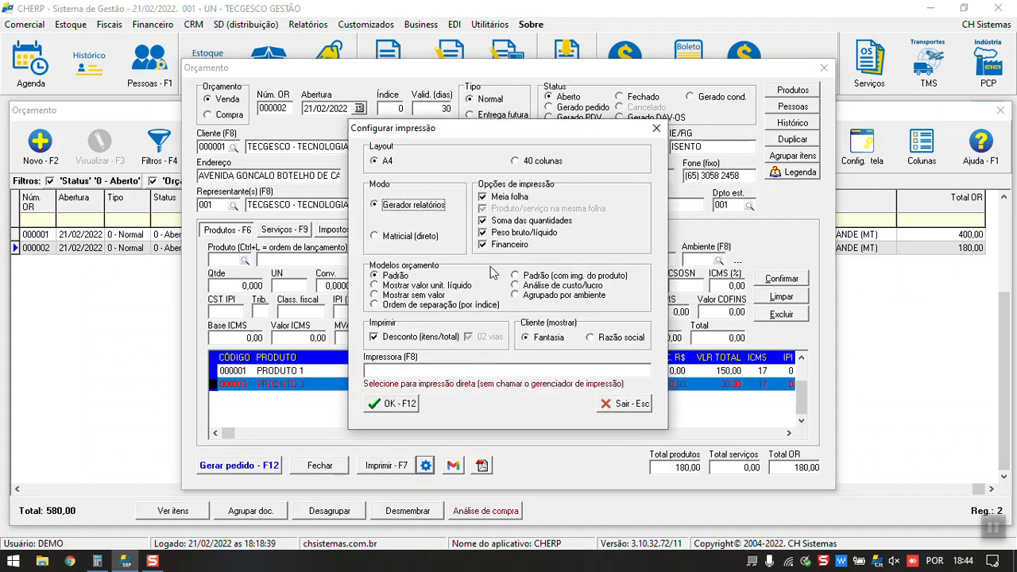
left_click(487, 199)
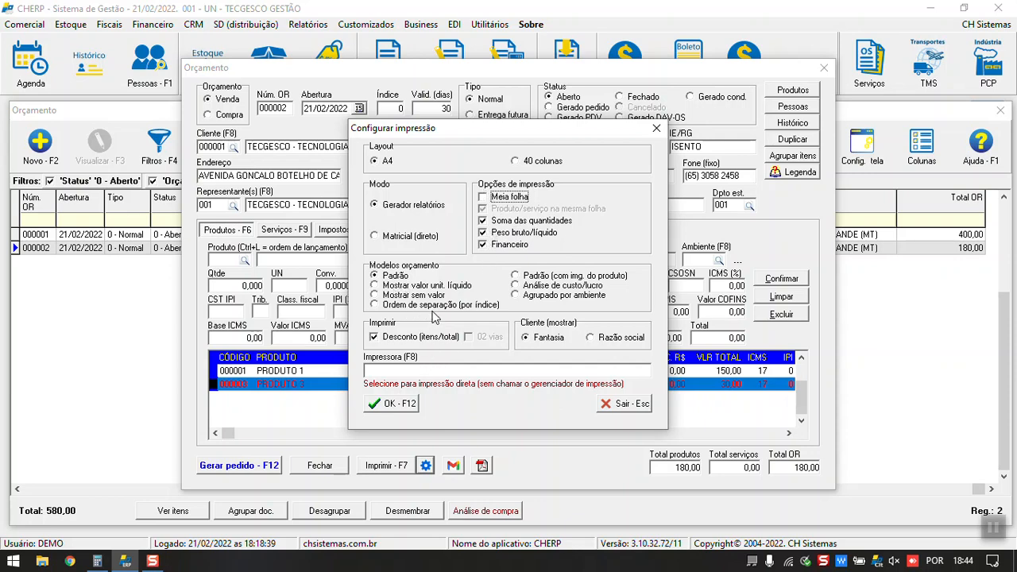
left_click(395, 287)
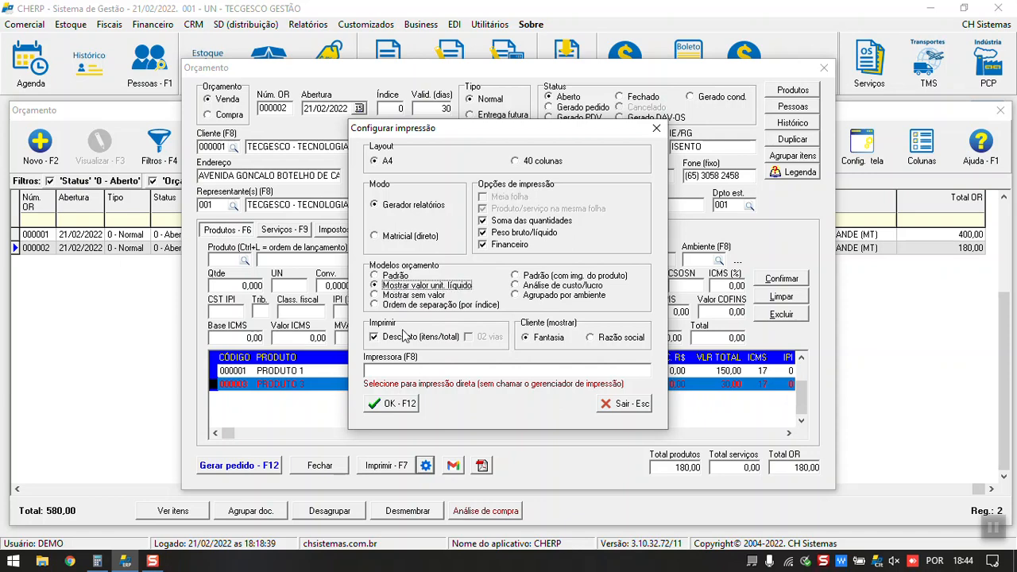
left_click(395, 404)
left_click(395, 466)
scroll(541, 338, "down", 1)
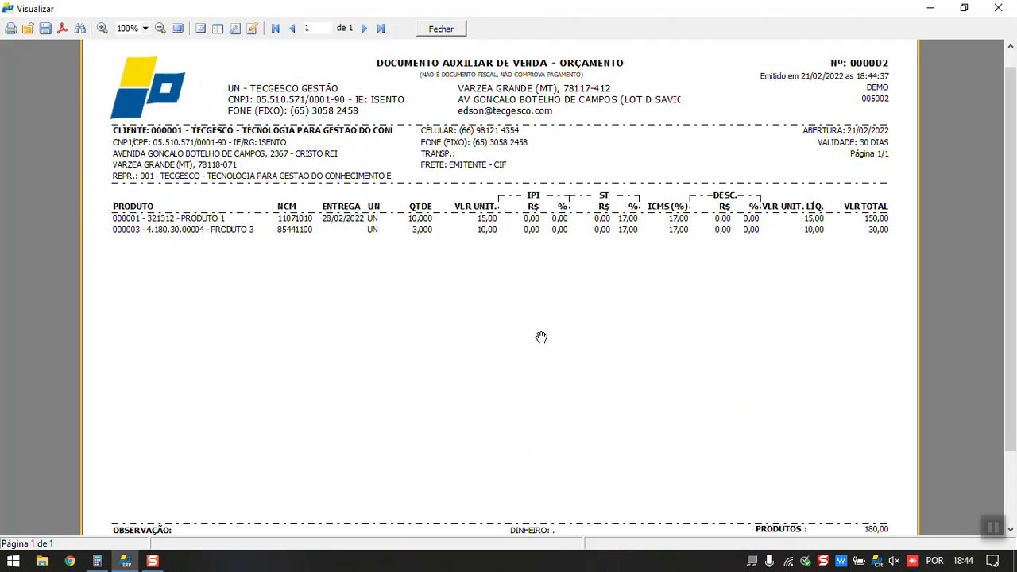
left_click_drag(541, 338, 542, 317)
left_click_drag(494, 232, 494, 258)
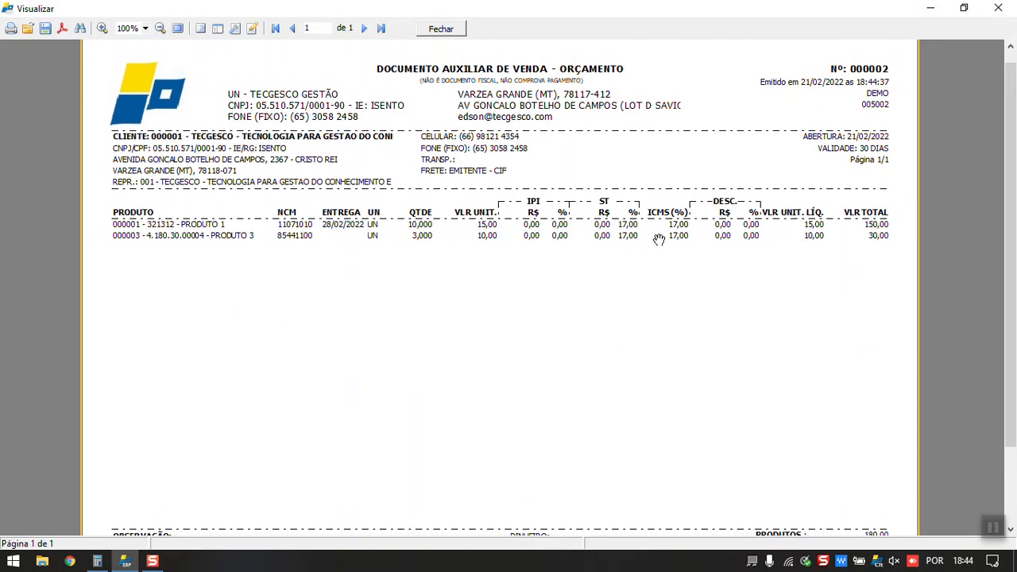
left_click_drag(776, 263, 758, 292)
left_click(423, 29)
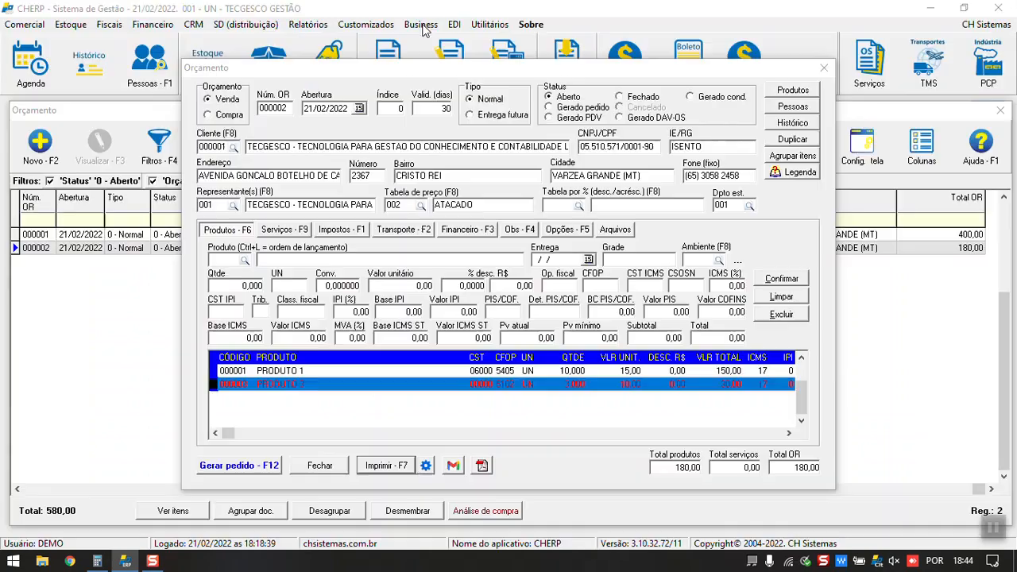
Switch the quote's print model to Mostrar sem valor, preview the printout and close it.
left_click(427, 465)
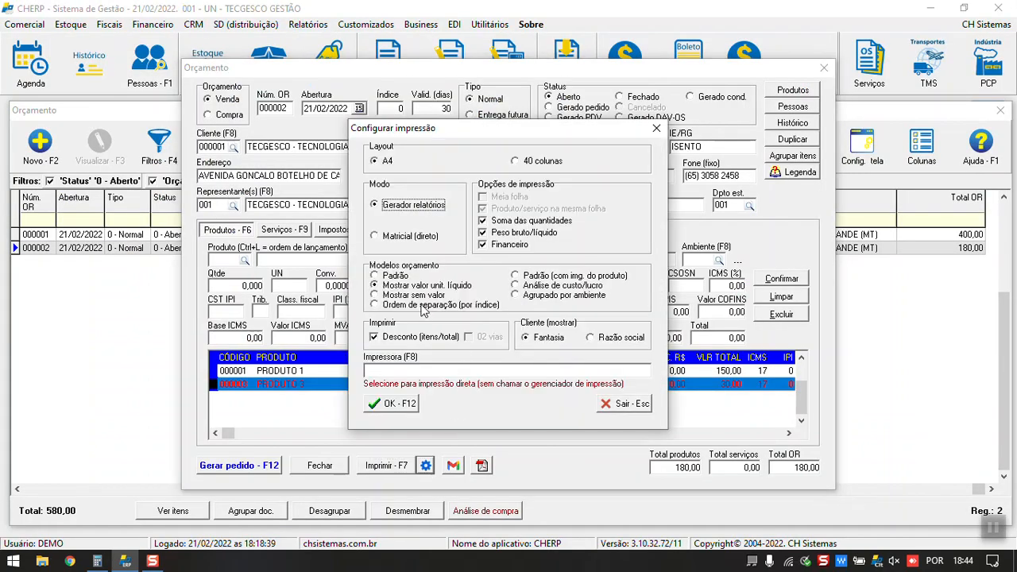
left_click(413, 295)
left_click(390, 405)
left_click(387, 465)
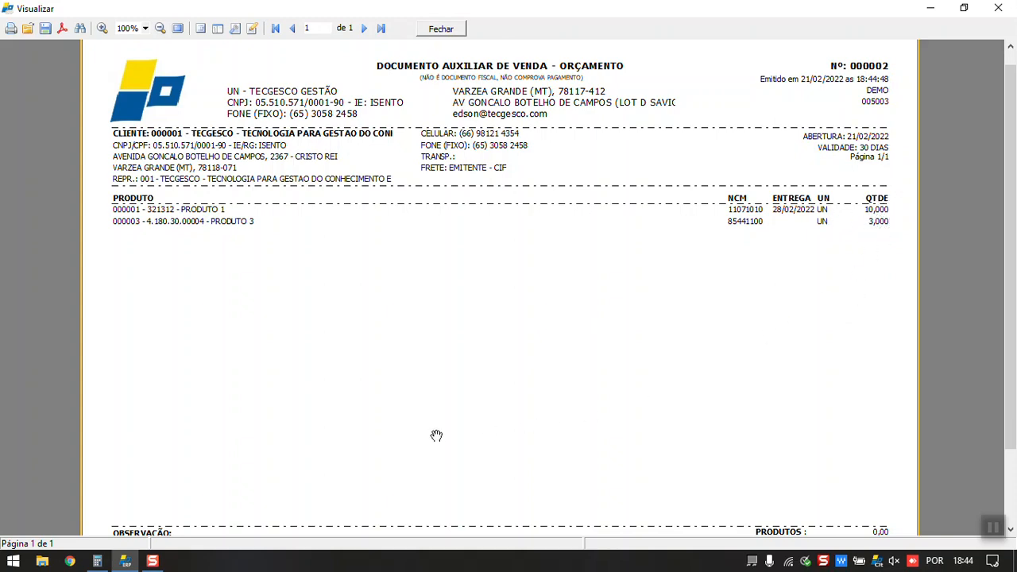
left_click(451, 31)
Switch the print model to Ordem de separação (por índice), preview the picking sheet and close it.
left_click(426, 467)
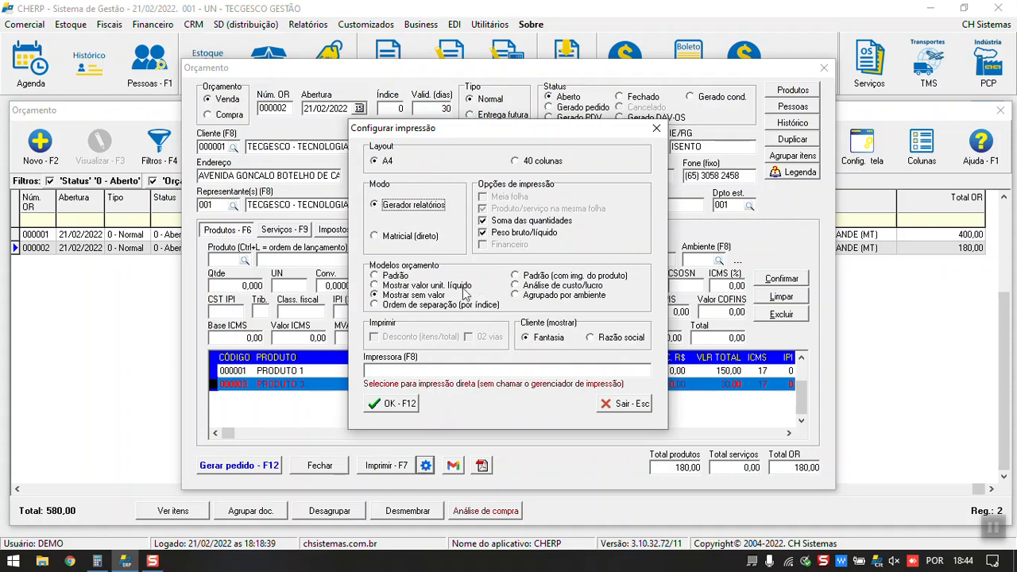
left_click(412, 308)
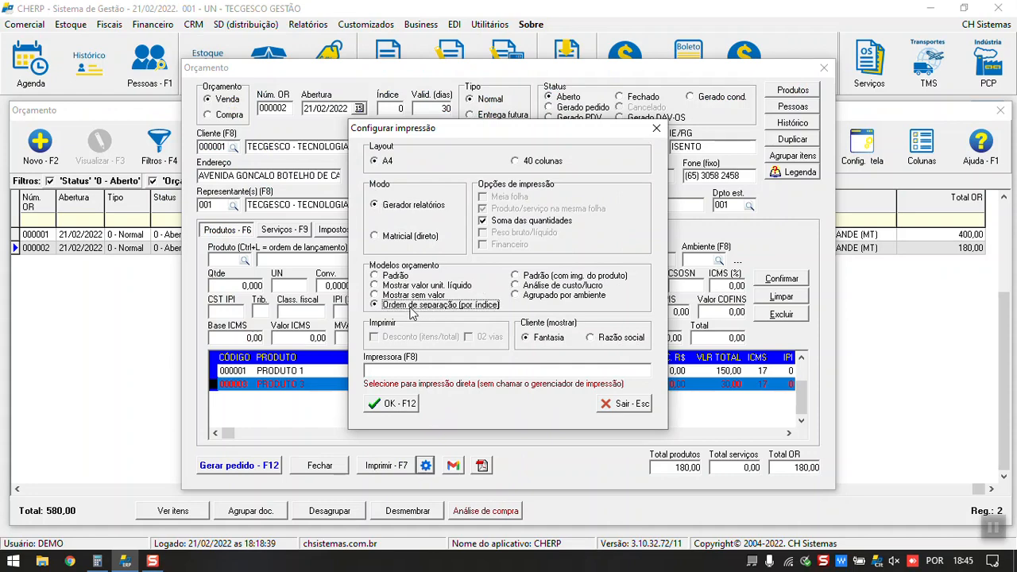
left_click(398, 406)
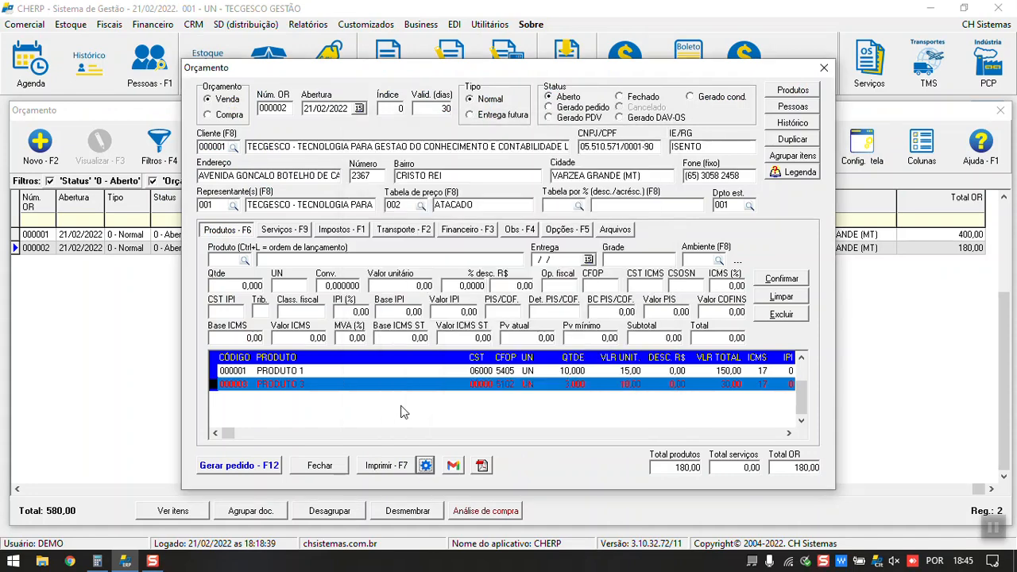
left_click(426, 465)
left_click_drag(465, 374, 470, 312)
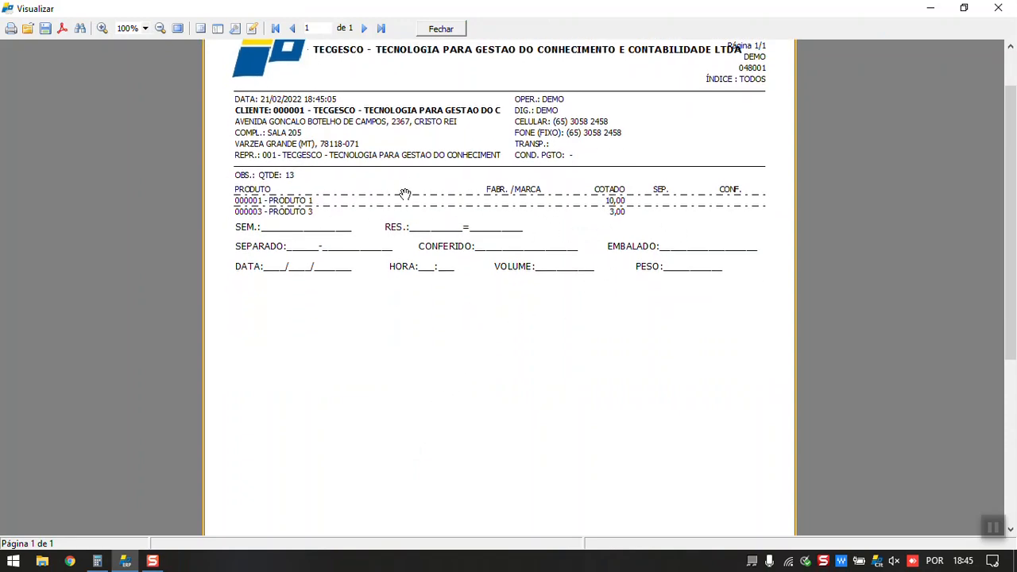
left_click_drag(575, 240, 568, 304)
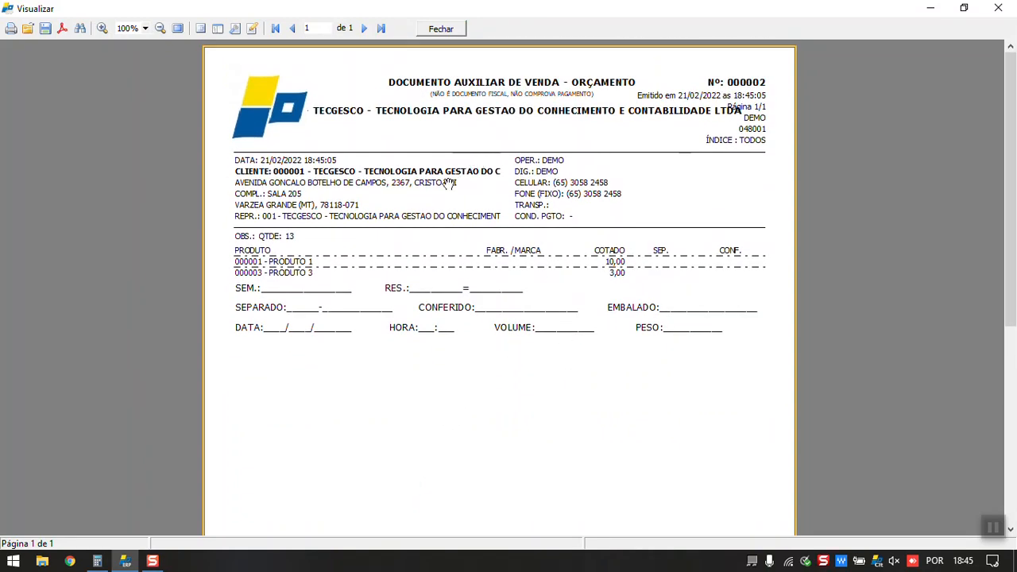
left_click(441, 29)
Set the print model to Padrão (com img. do produto), preview the quote with product images and close it.
left_click(426, 465)
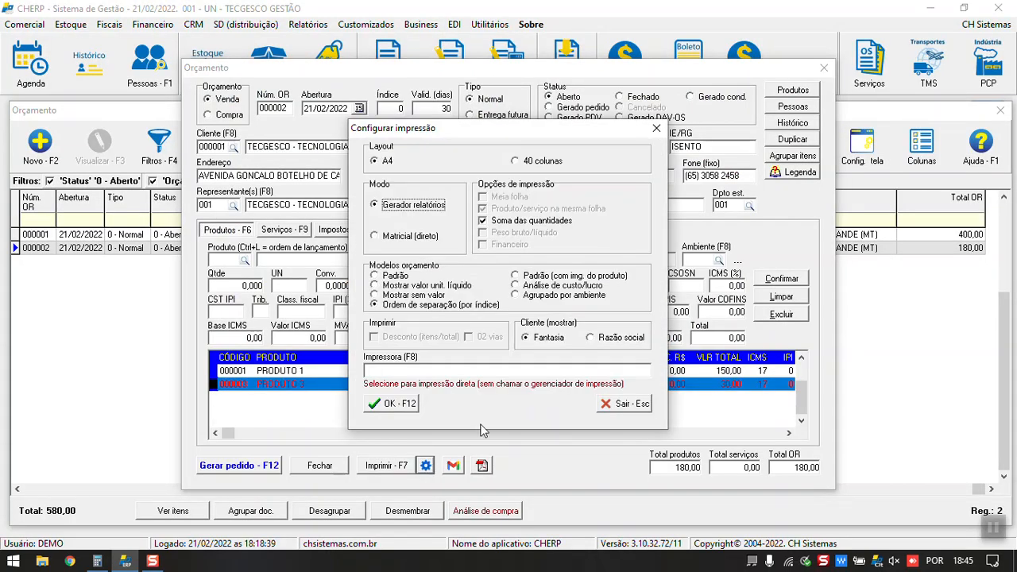
left_click(549, 277)
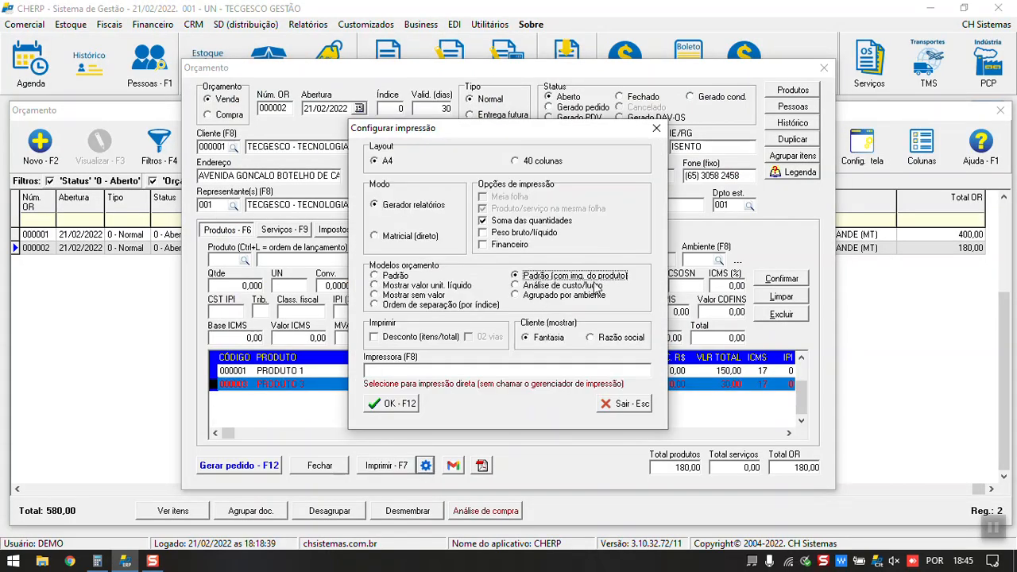
left_click(380, 405)
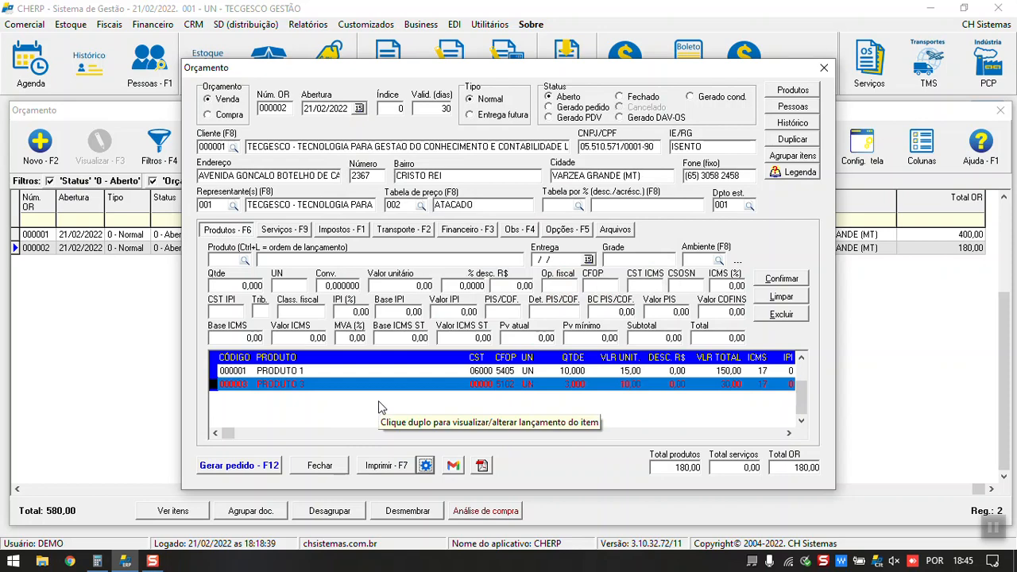
left_click(386, 466)
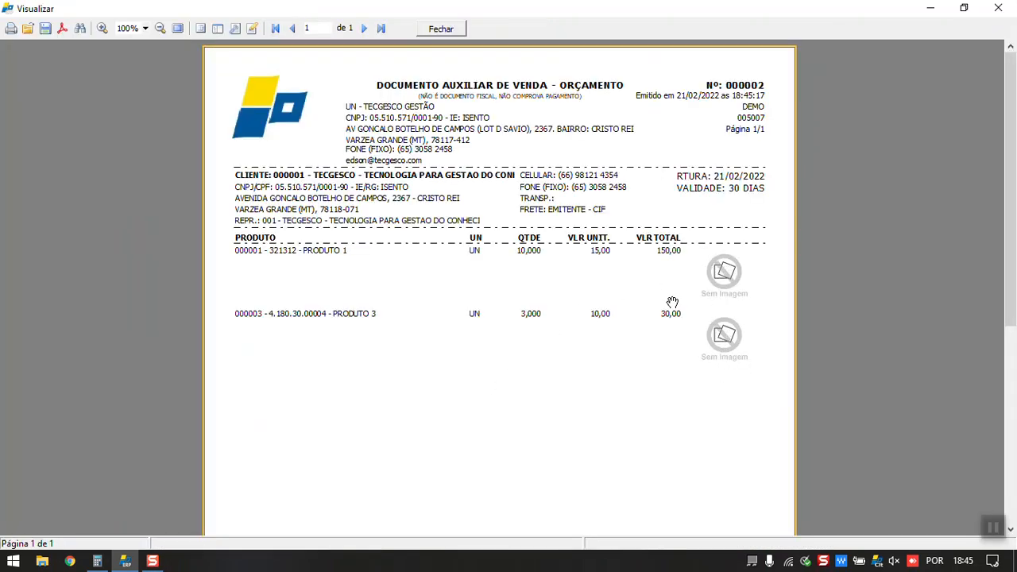
left_click(447, 30)
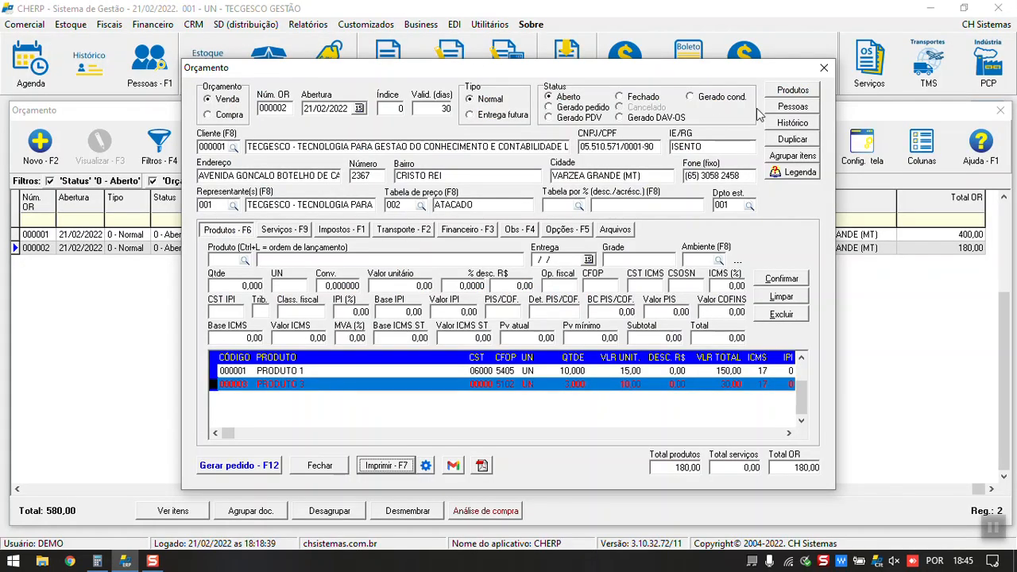
Open the PRODUTO 1 registration from the quote and attach the cardboard box picture to its images.
left_click(793, 91)
double_click(129, 227)
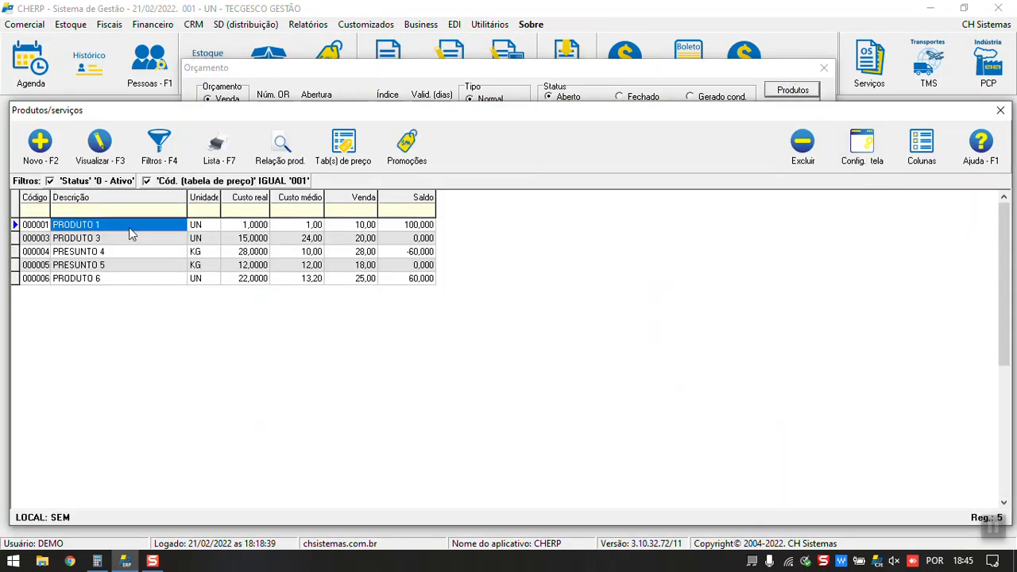
left_click(500, 73)
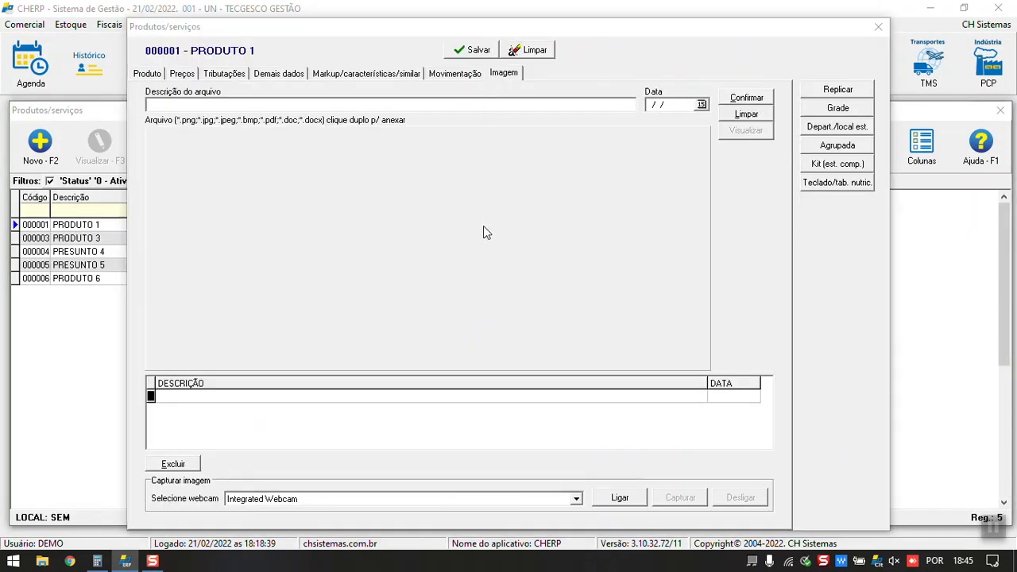
left_click(483, 228)
double_click(430, 145)
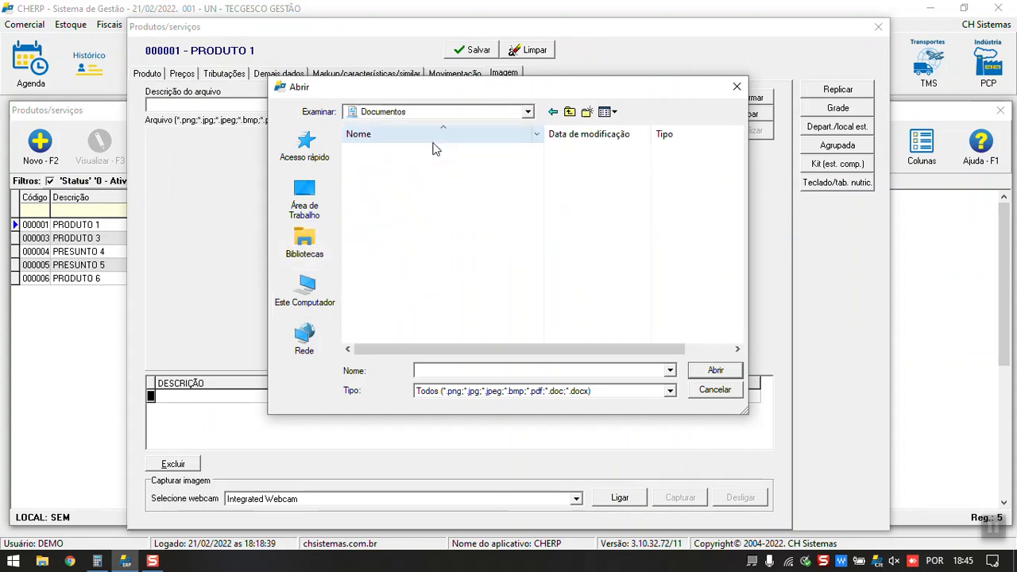
double_click(422, 164)
double_click(386, 282)
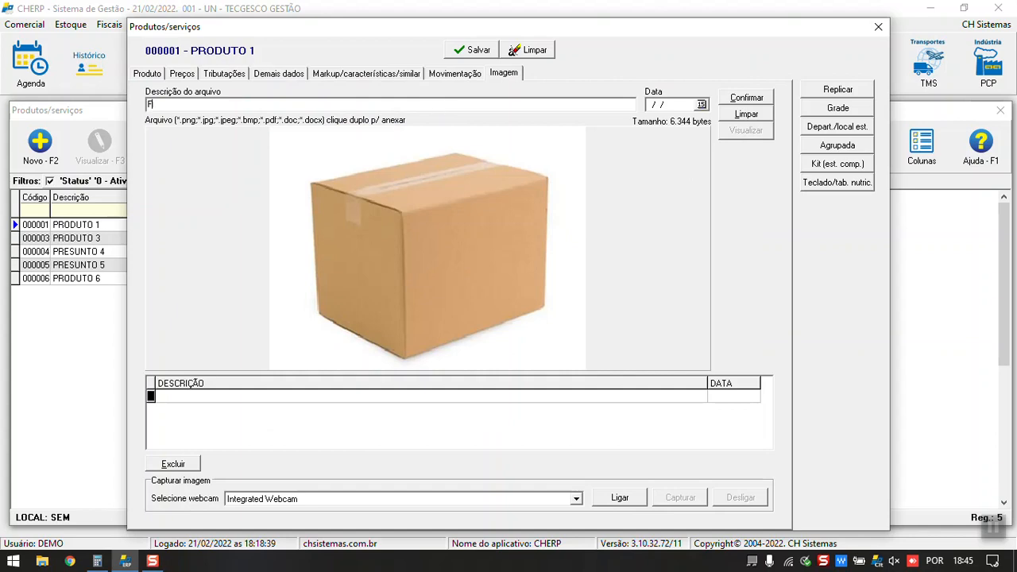
Describe the attached picture as FOTO, add it to the product's image list and close the PRODUTO 1 registration.
key("Tab")
left_click(742, 101)
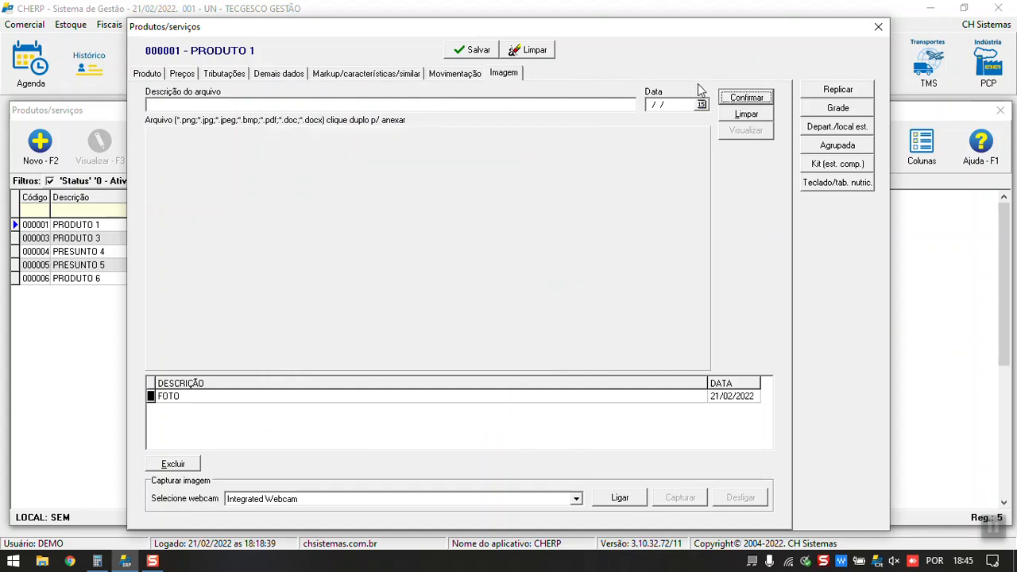
left_click(878, 27)
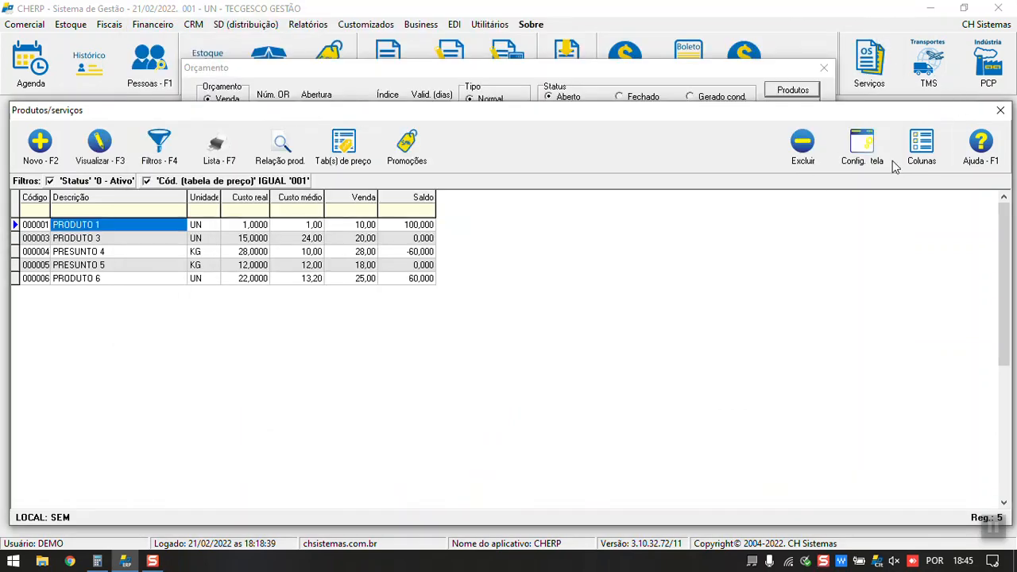
Close the products list, preview the quote with the product images and close the preview.
left_click(1000, 110)
left_click(396, 472)
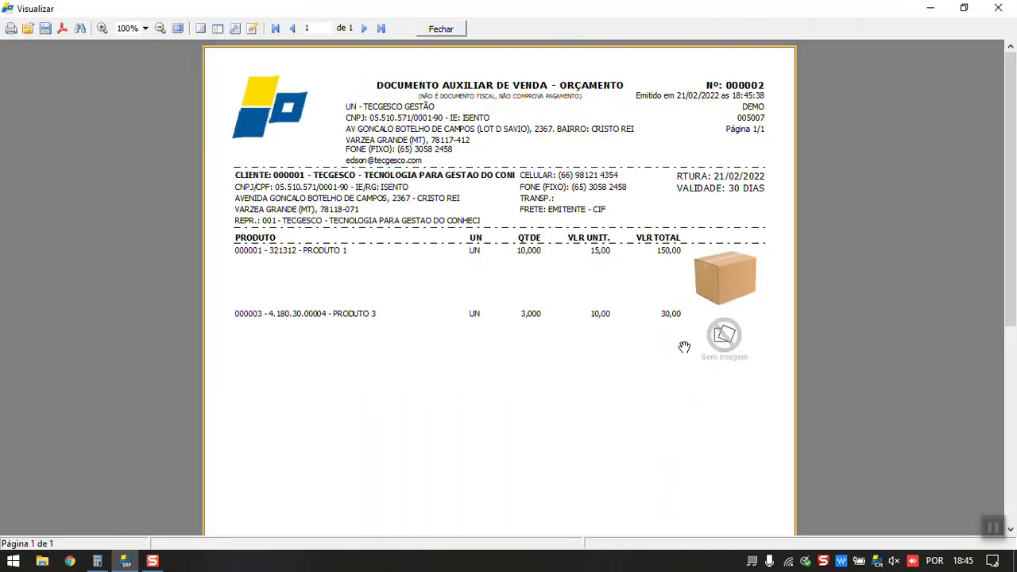
left_click(442, 30)
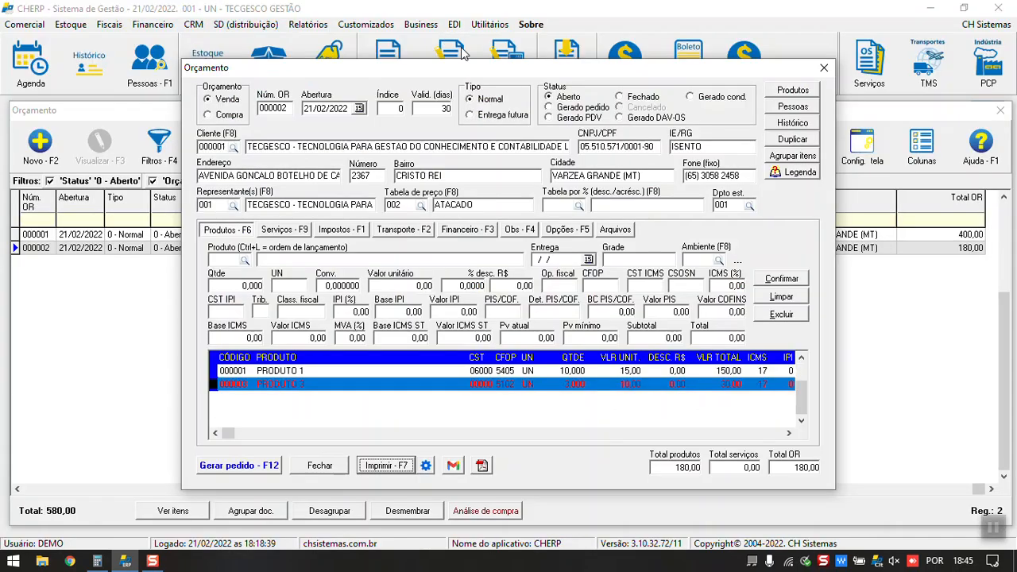
Set the print model to Análise de custo/lucro, preview the quote with profit projected on Custo NF and close it.
left_click(426, 466)
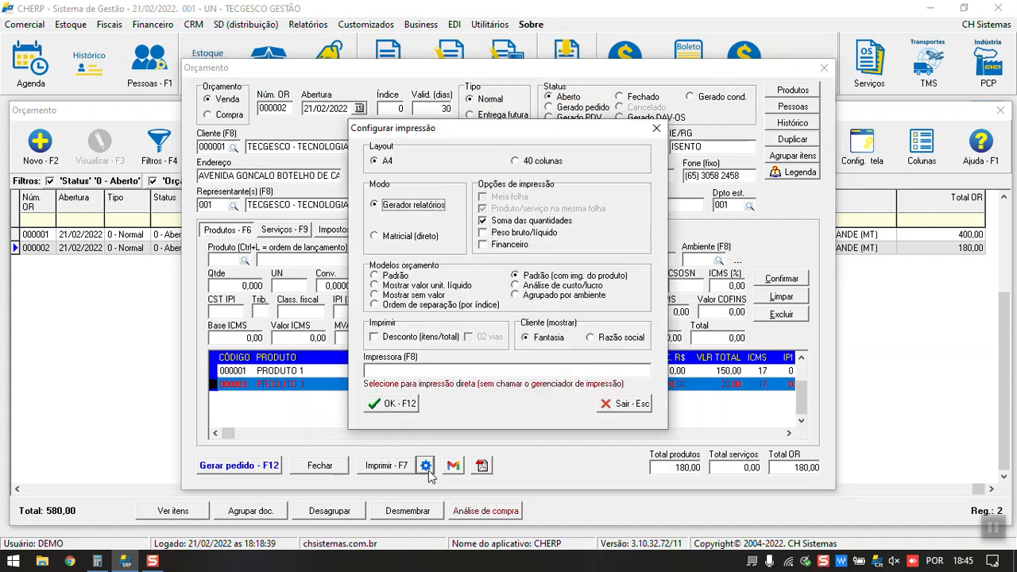
left_click(534, 291)
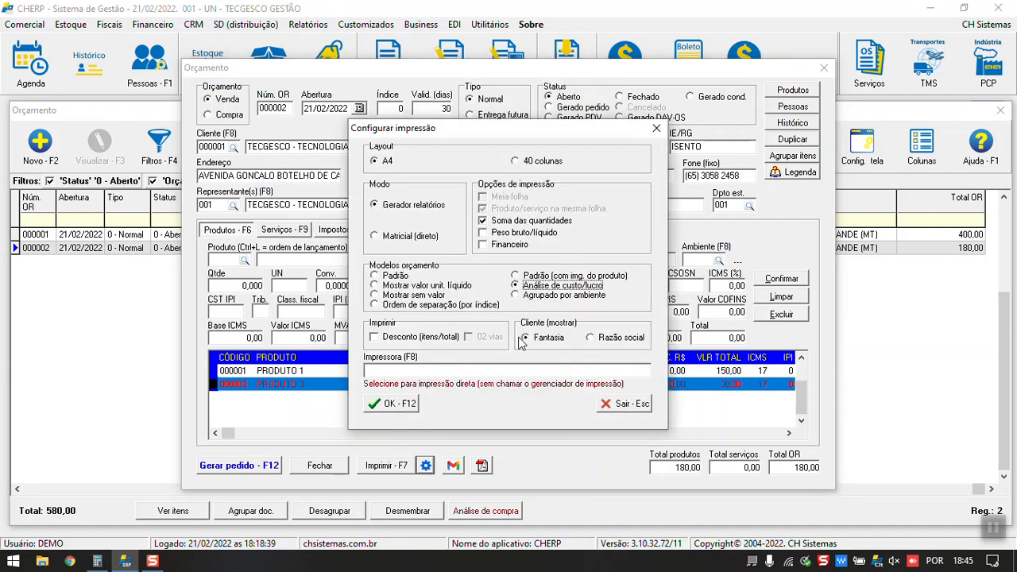
left_click(390, 404)
left_click(390, 465)
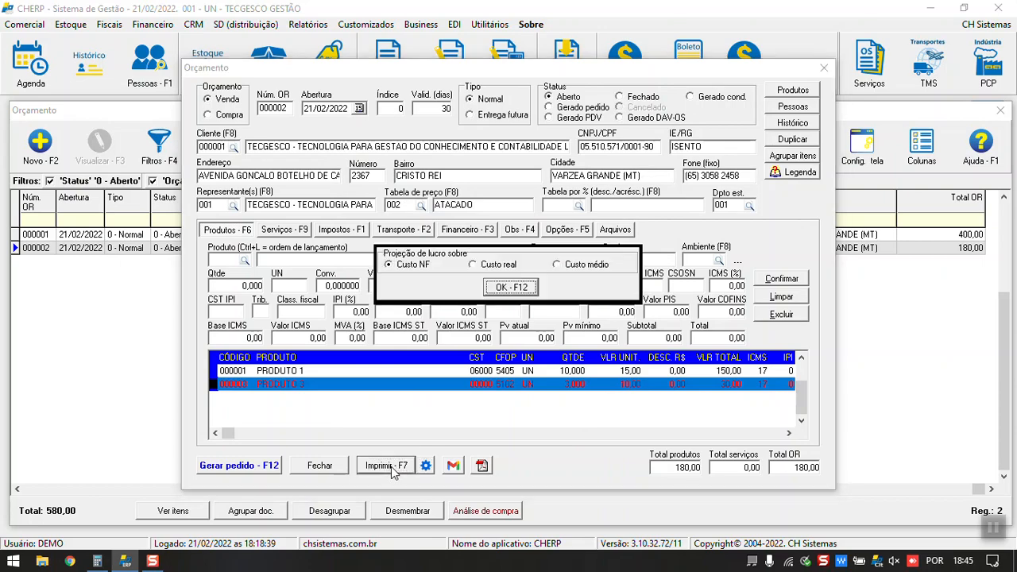
left_click(511, 287)
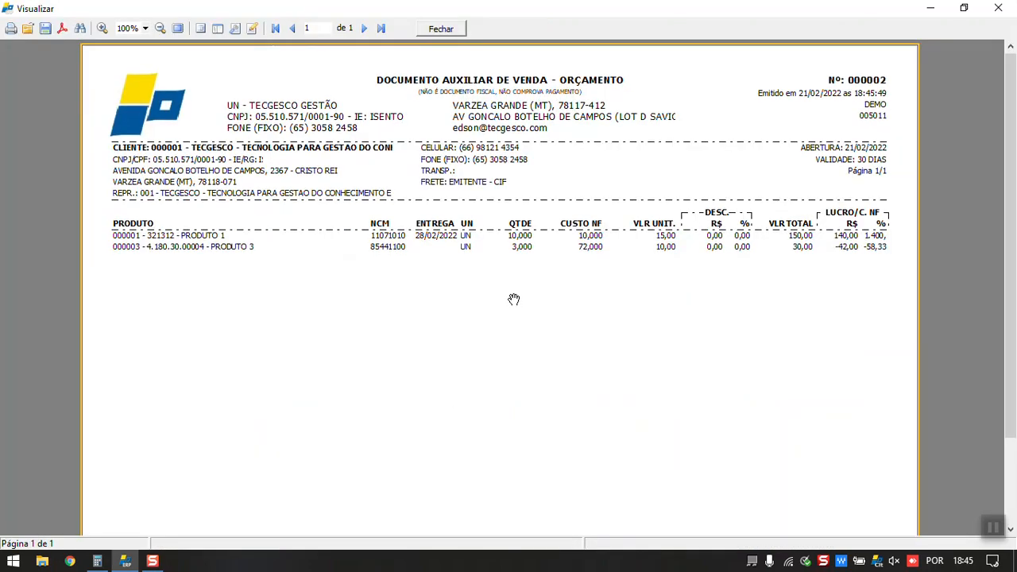
left_click(435, 30)
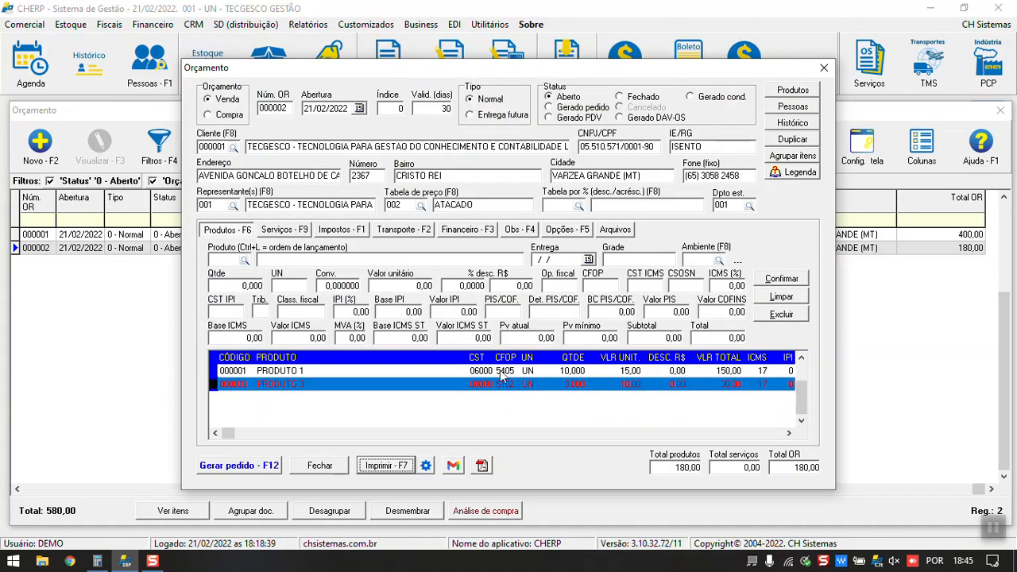
Set the print model to Agrupado por ambiente, preview the quote grouped by environment and close it.
left_click(428, 473)
left_click(531, 297)
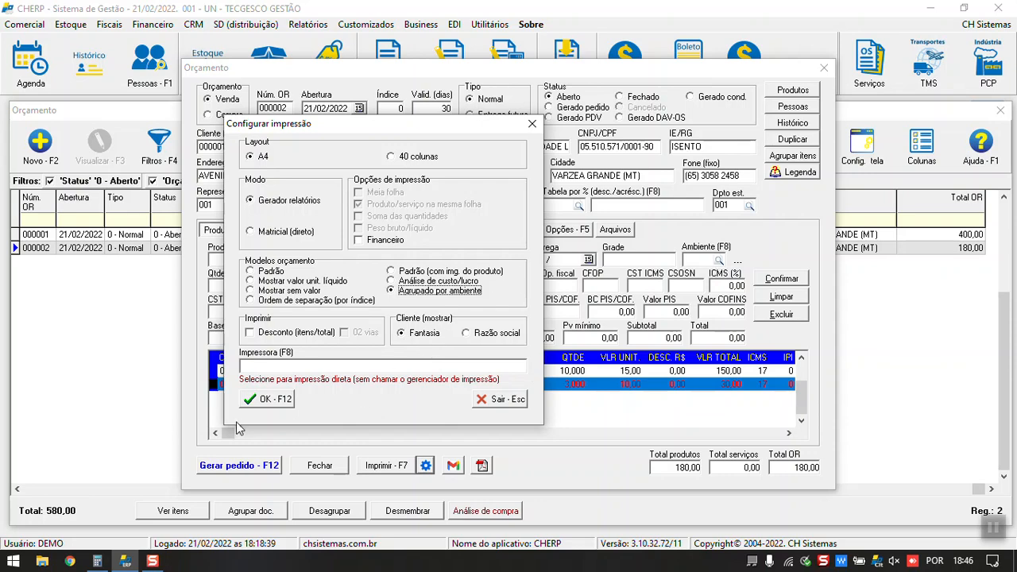
left_click(271, 399)
left_click(383, 467)
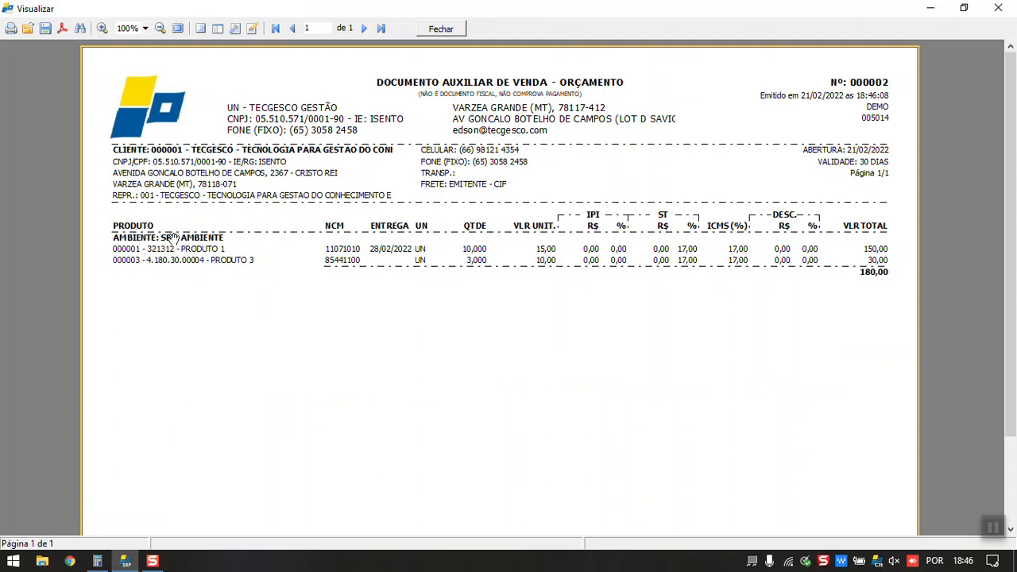
left_click(443, 30)
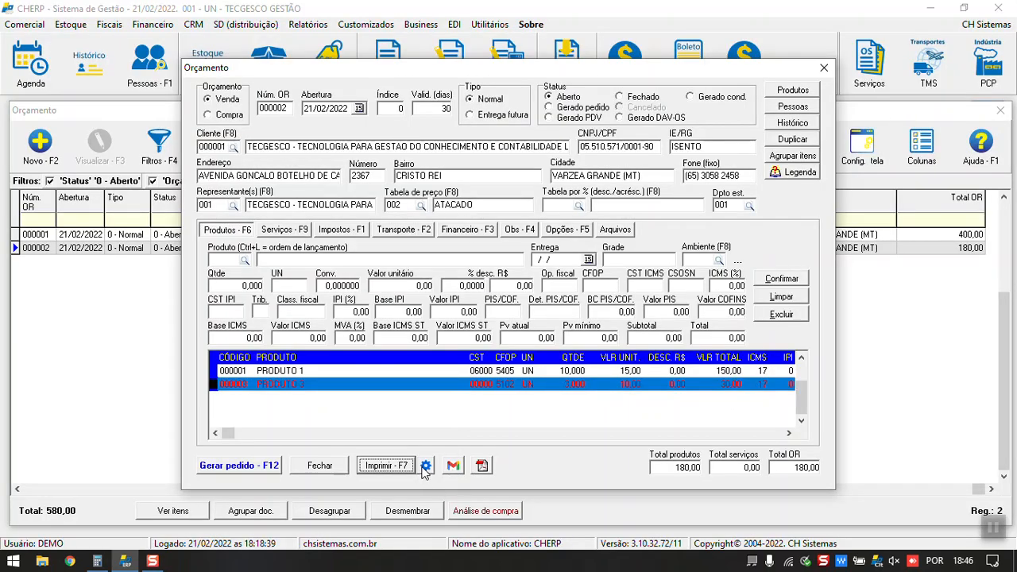
Set the print model to Padrão, show the client by Fantasia and enable printing of Desconto (itens/total).
left_click(426, 466)
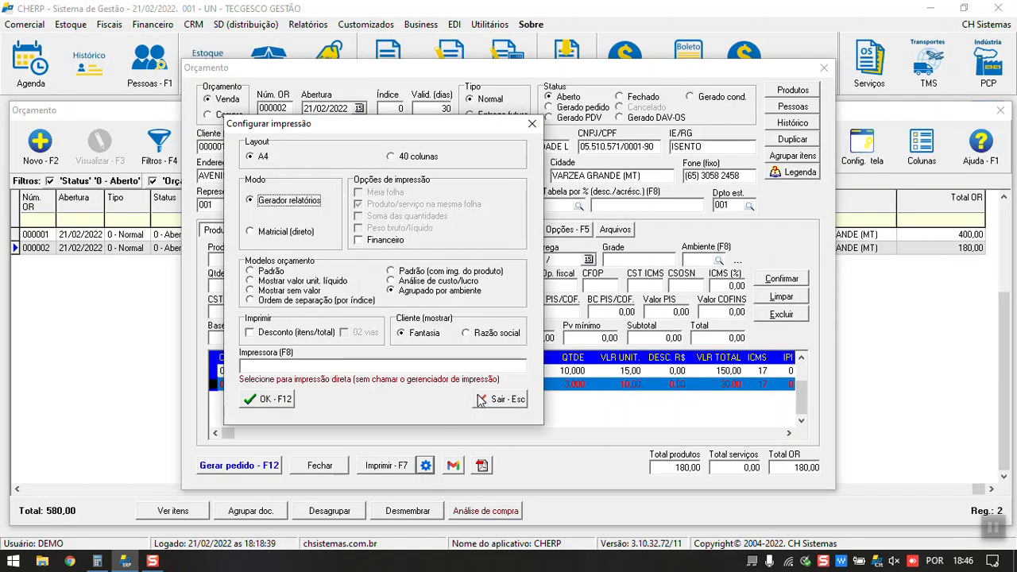
left_click(272, 271)
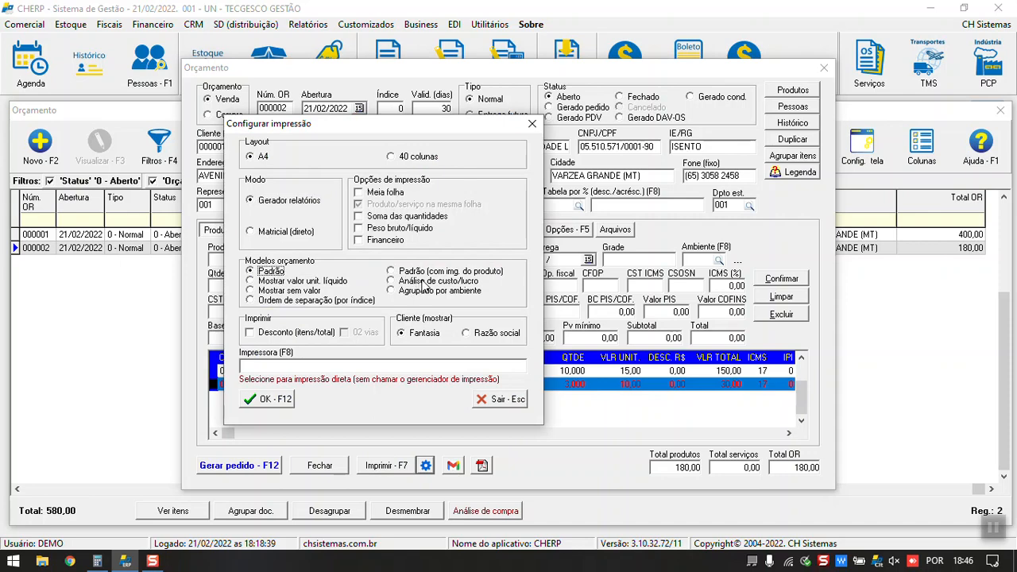
left_click(480, 336)
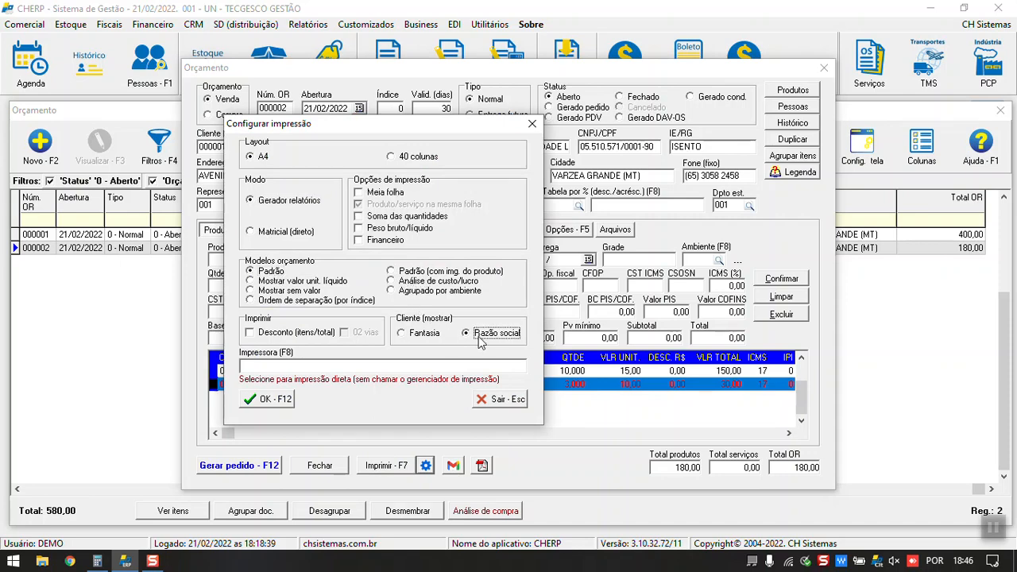
left_click(441, 337)
left_click(470, 336)
left_click(414, 337)
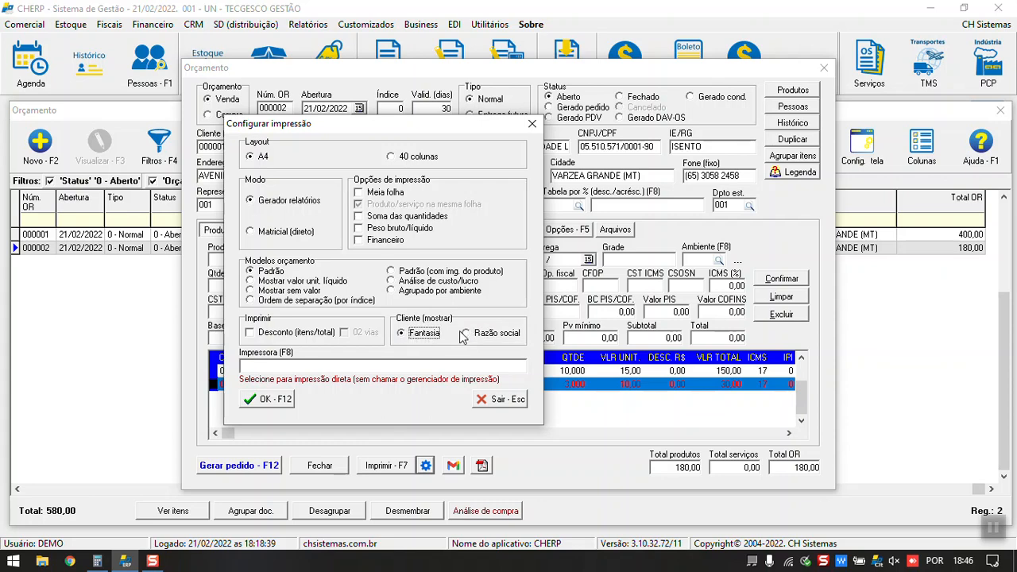
left_click(266, 337)
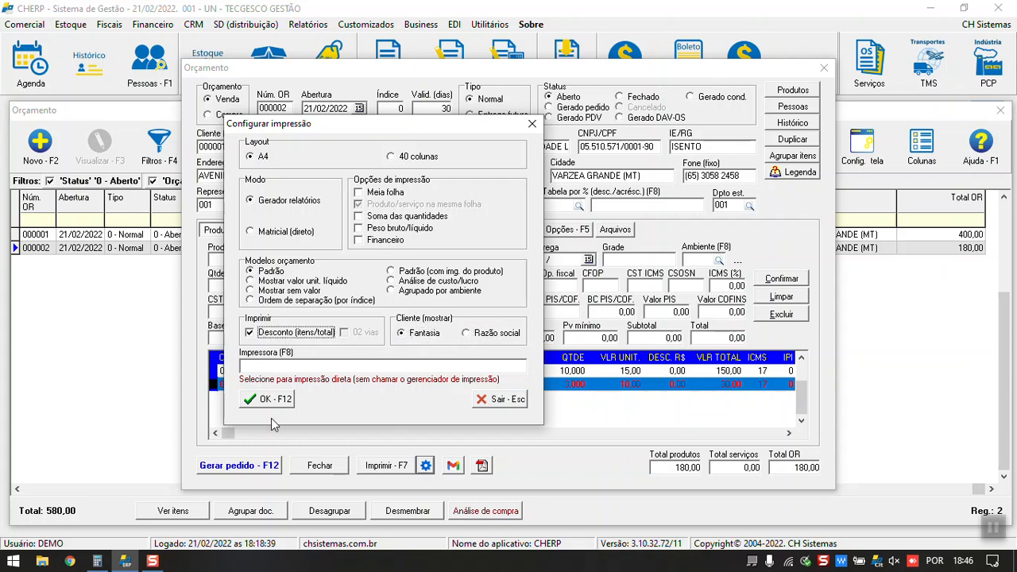
Look up the installed printers for direct printing, leave the printer unselected and confirm the print settings.
left_click(303, 367)
key("F8")
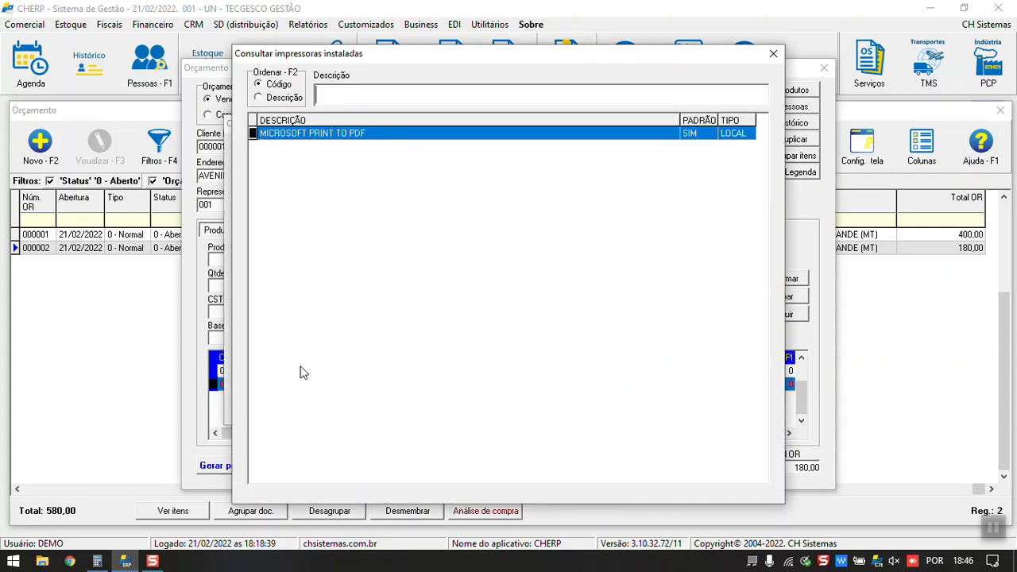
key("Escape")
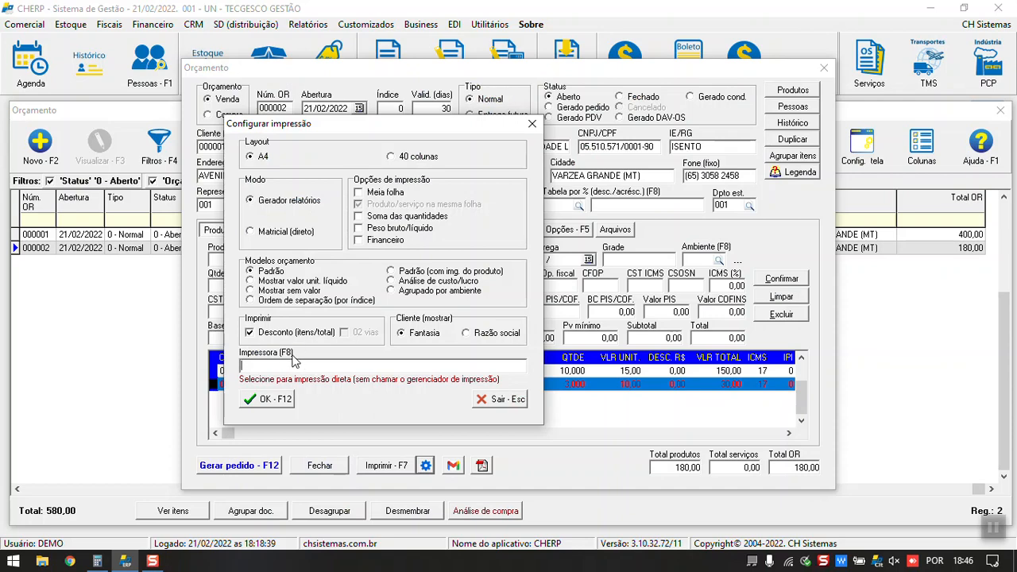
left_click(274, 404)
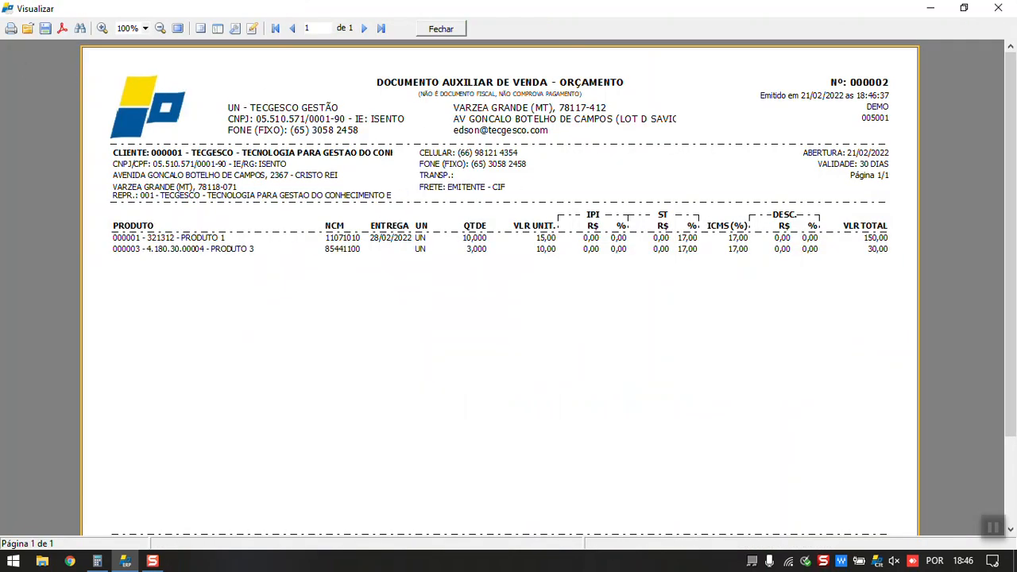
Check the printer choices for the previewed quote, cancel printing, look over the page down to its totals and close the preview.
left_click(11, 28)
left_click(390, 182)
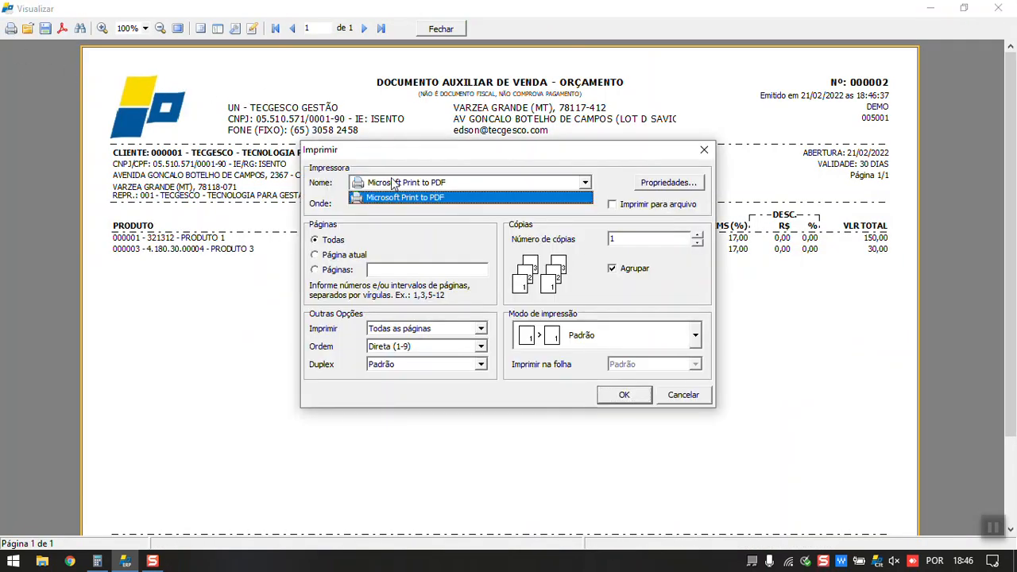
left_click(687, 157)
left_click(704, 151)
left_click_drag(423, 194, 428, 81)
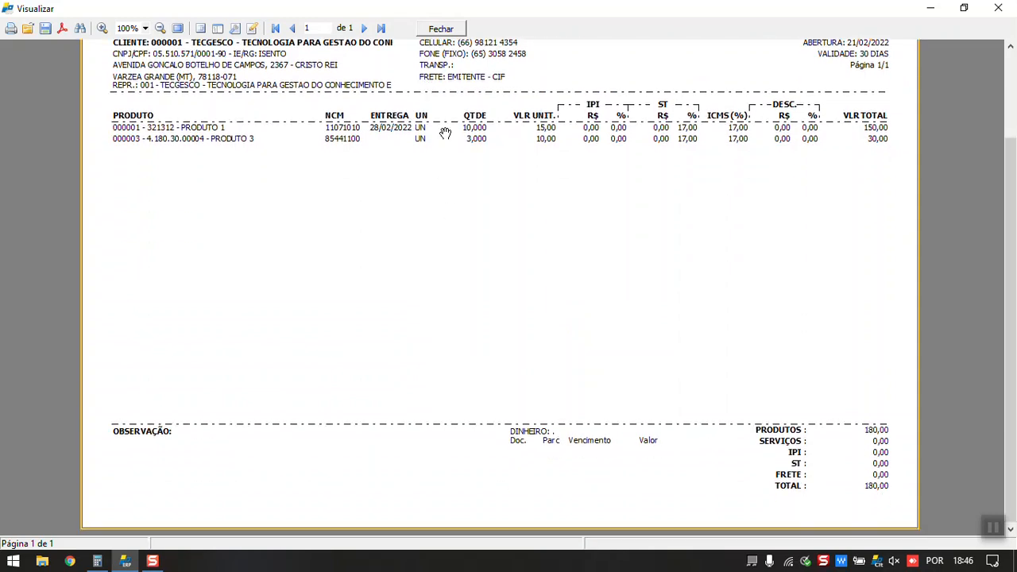
left_click_drag(445, 133, 432, 329)
left_click(441, 28)
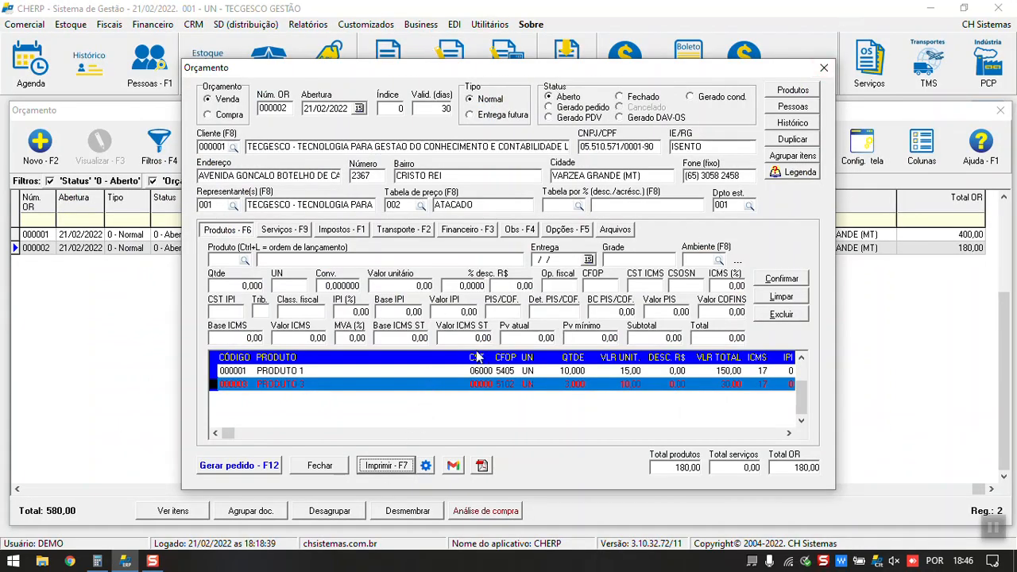
Review the quote's services, products, taxes and transport details, including the ICMS and ICMS ST retido base and value fields.
left_click(298, 229)
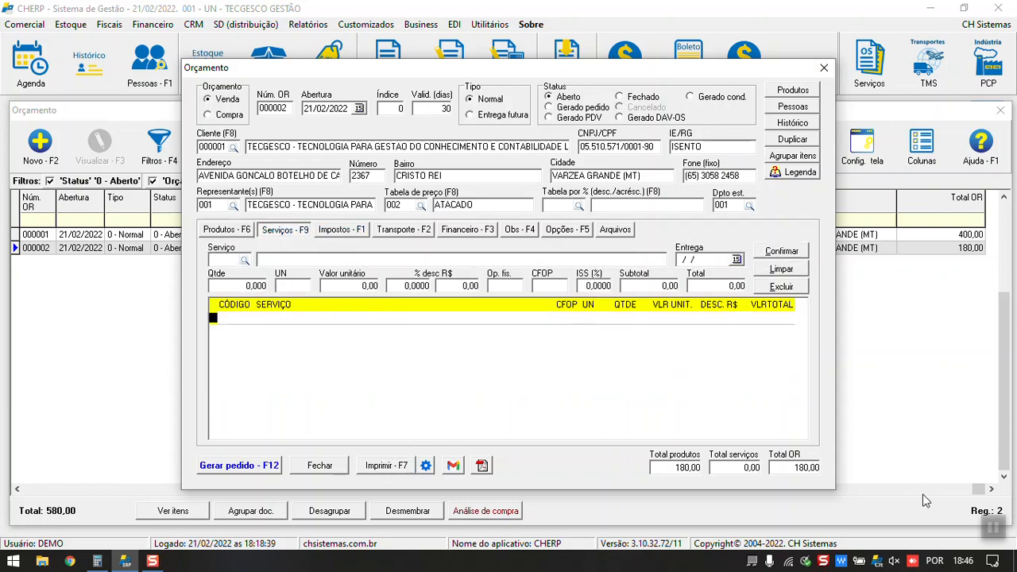
left_click(227, 230)
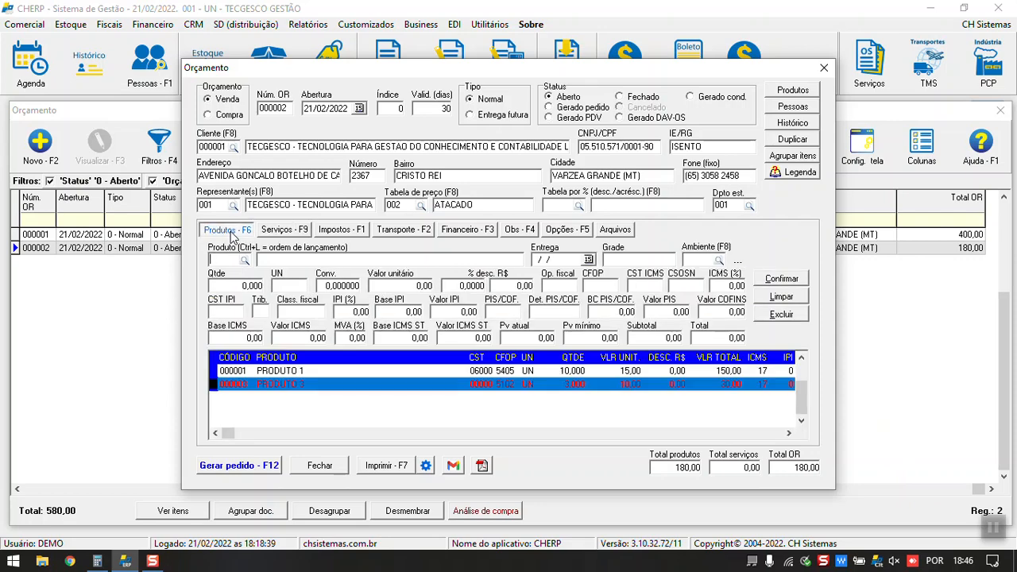
left_click(282, 231)
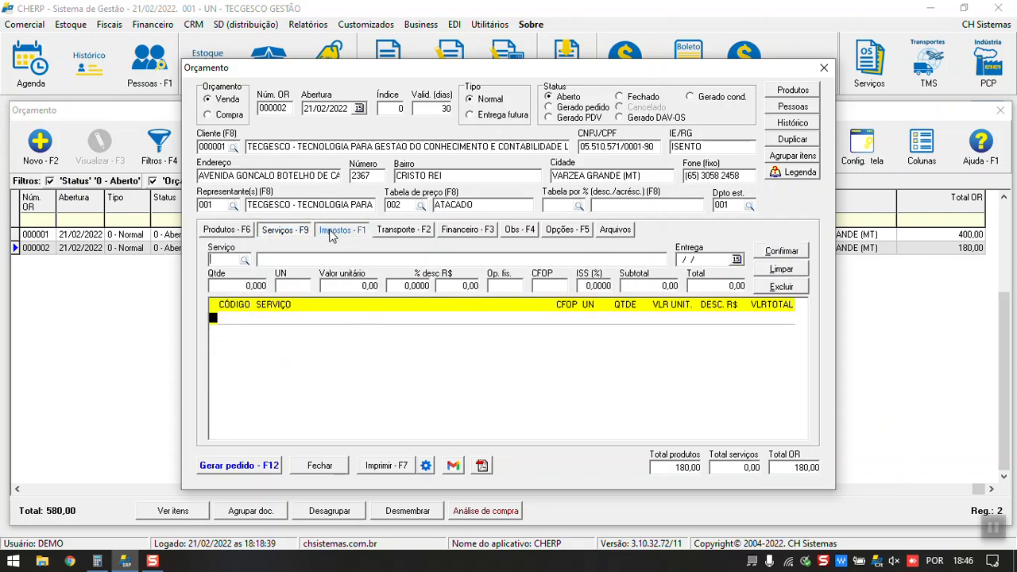
left_click(333, 232)
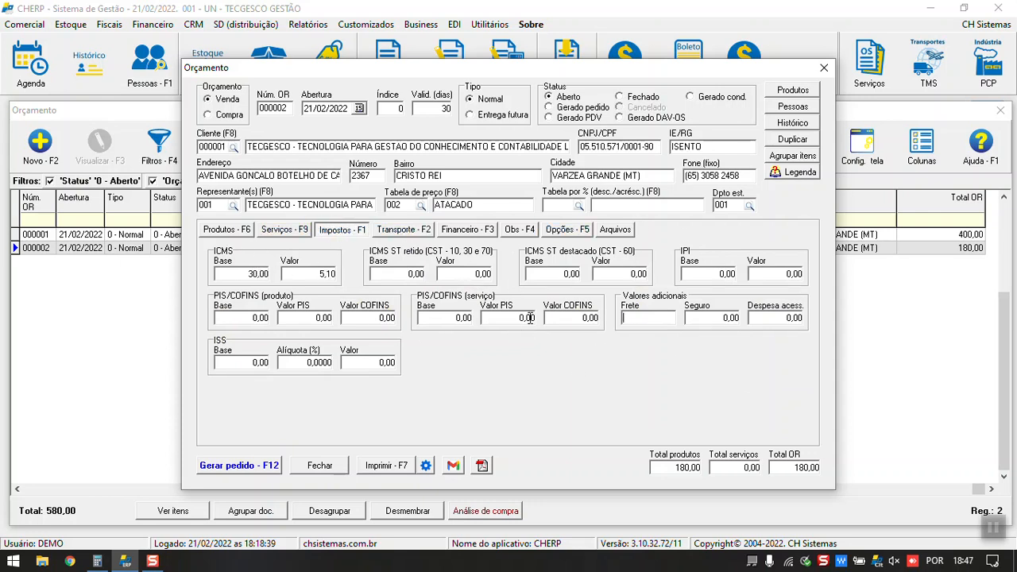
left_click(323, 276)
left_click(226, 273)
left_click(408, 271)
left_click(391, 230)
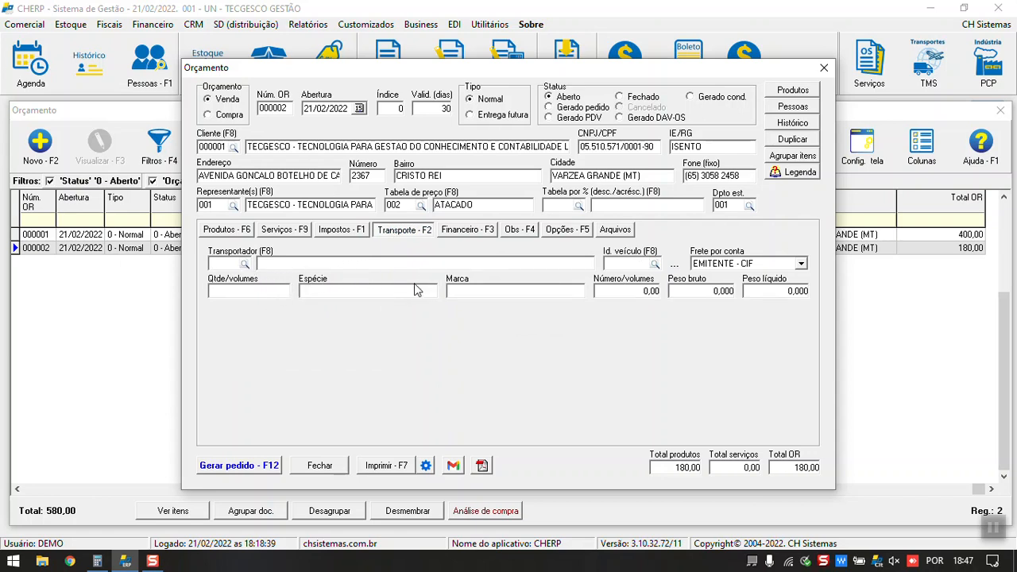
Set the quote's payment type to A PRAZO with the payment condition 002, 15 DIAS.
left_click(465, 230)
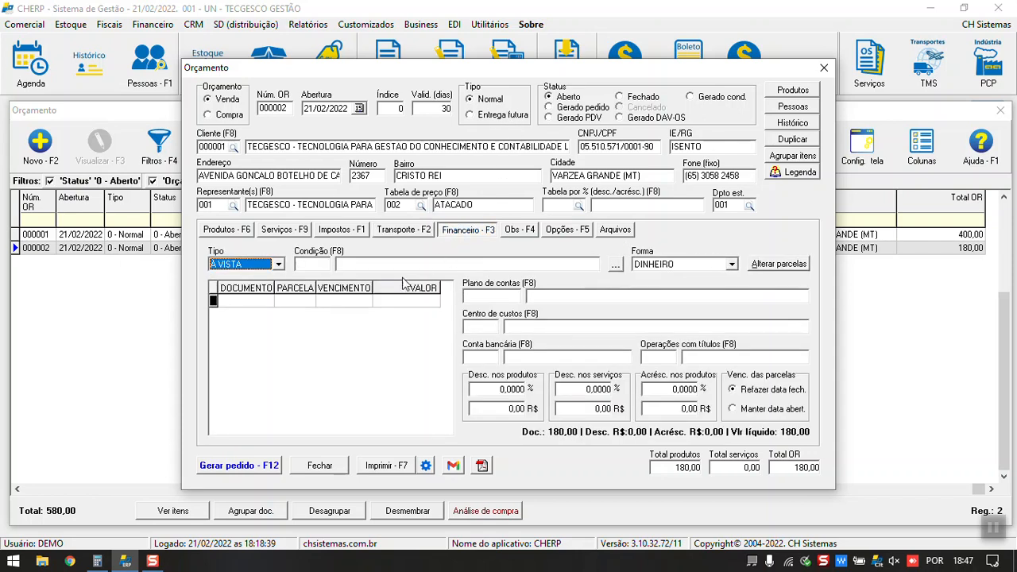
left_click(279, 264)
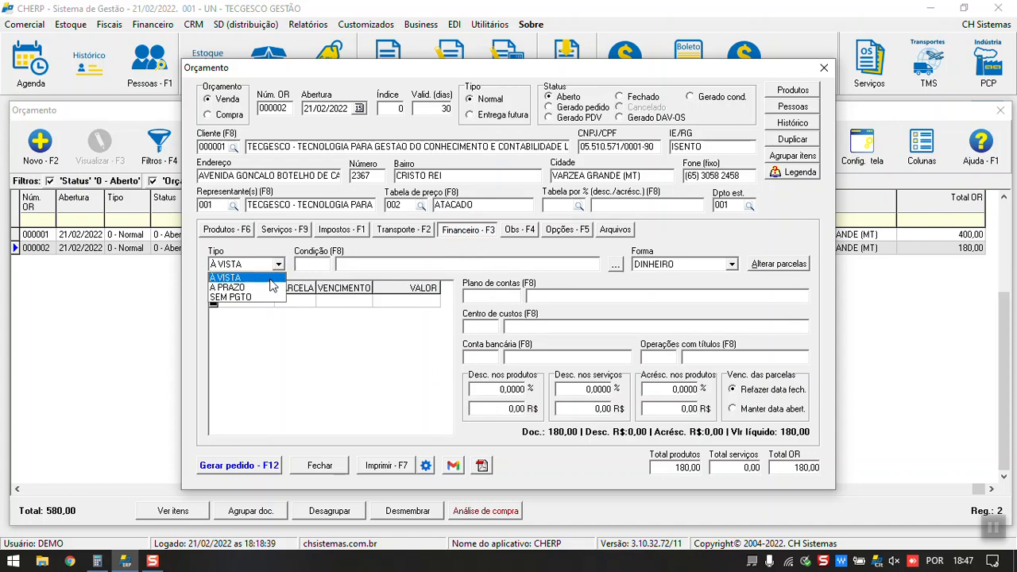
left_click(269, 278)
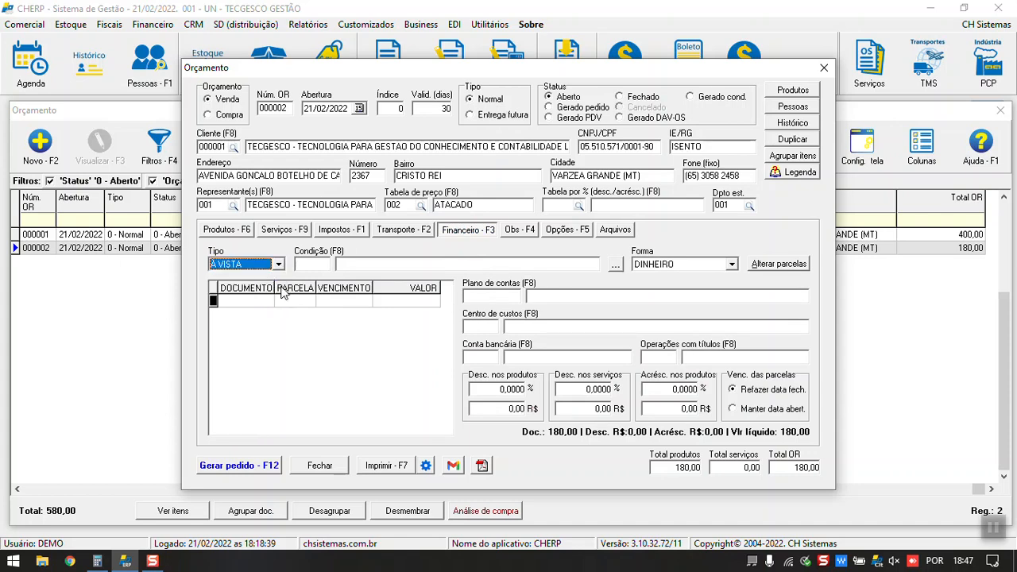
left_click(270, 268)
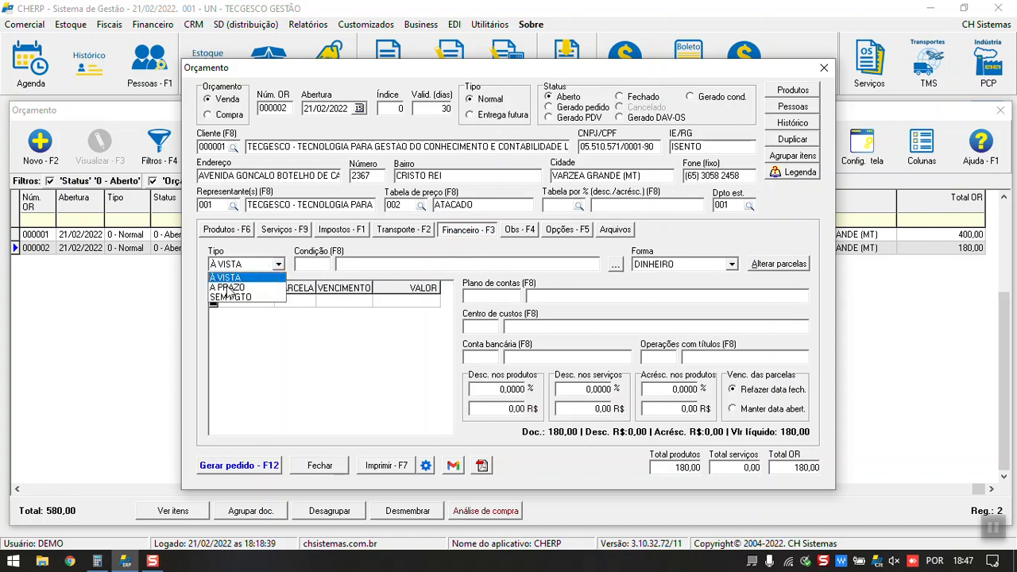
left_click(253, 277)
left_click(307, 264)
key("F8")
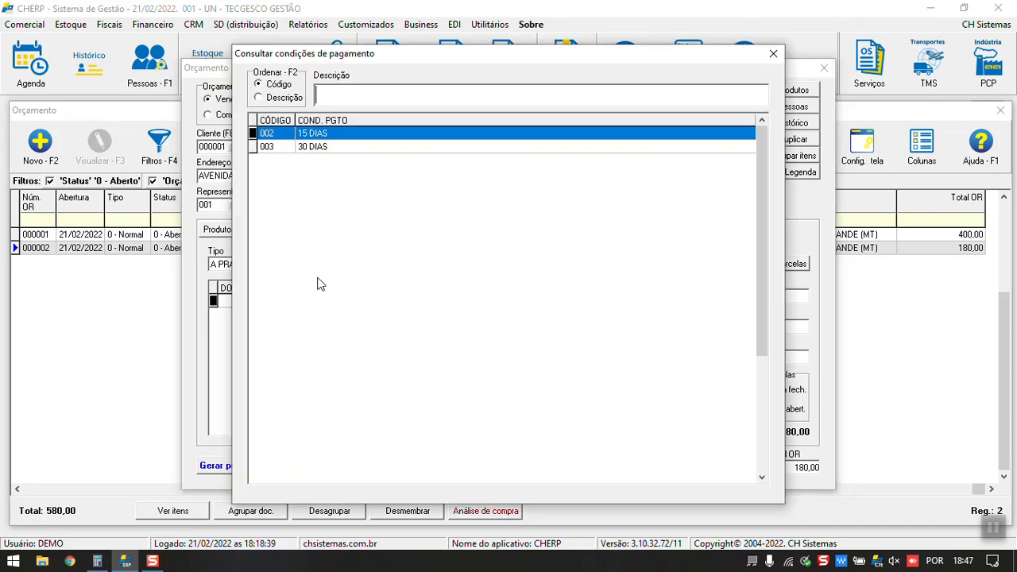
double_click(317, 135)
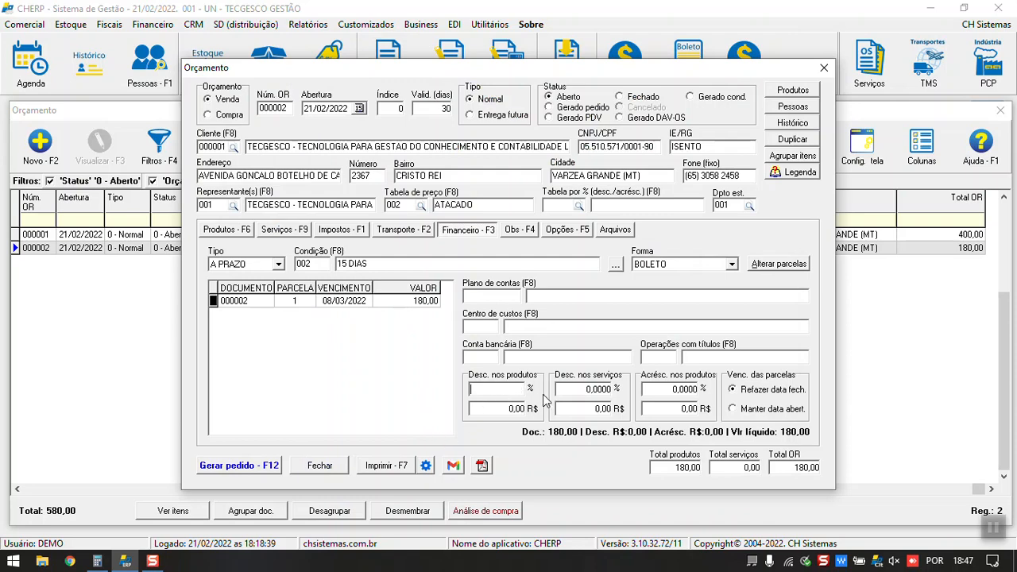
Load the PRODUTO 1 and PRODUTO 3 items from the quote's product list to examine their discount fields.
left_click(227, 234)
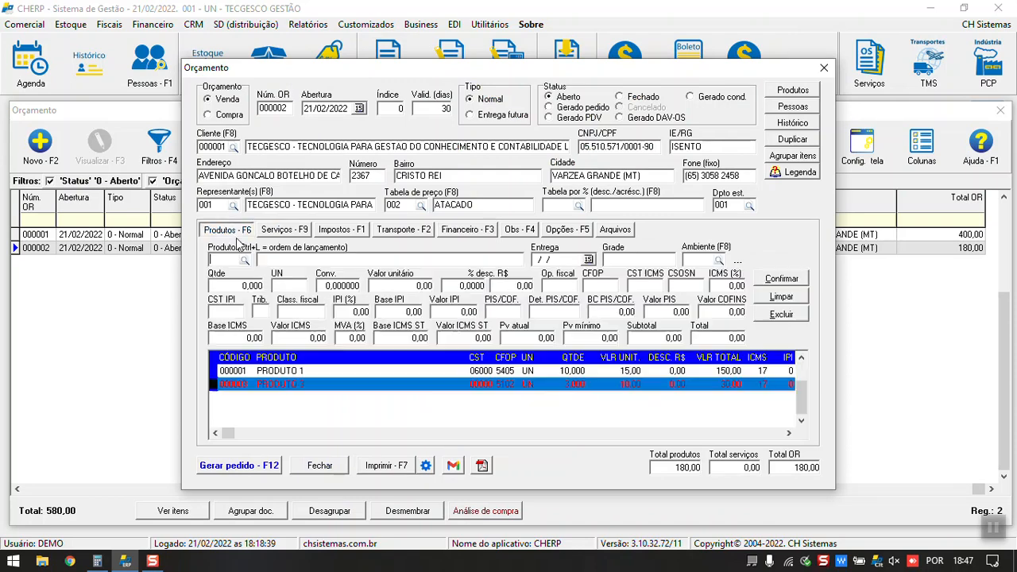
left_click(457, 371)
left_click(488, 286)
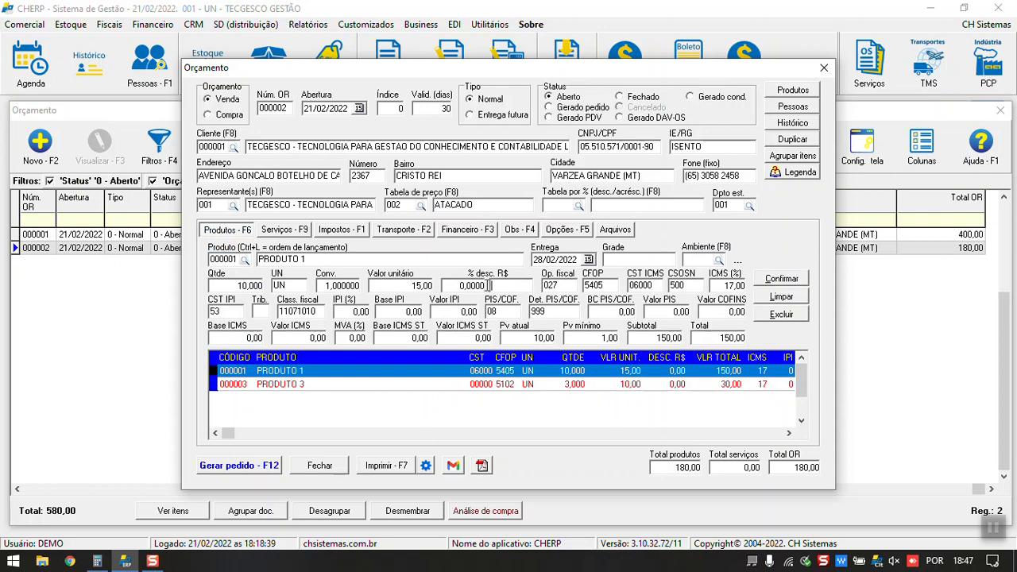
left_click(488, 384)
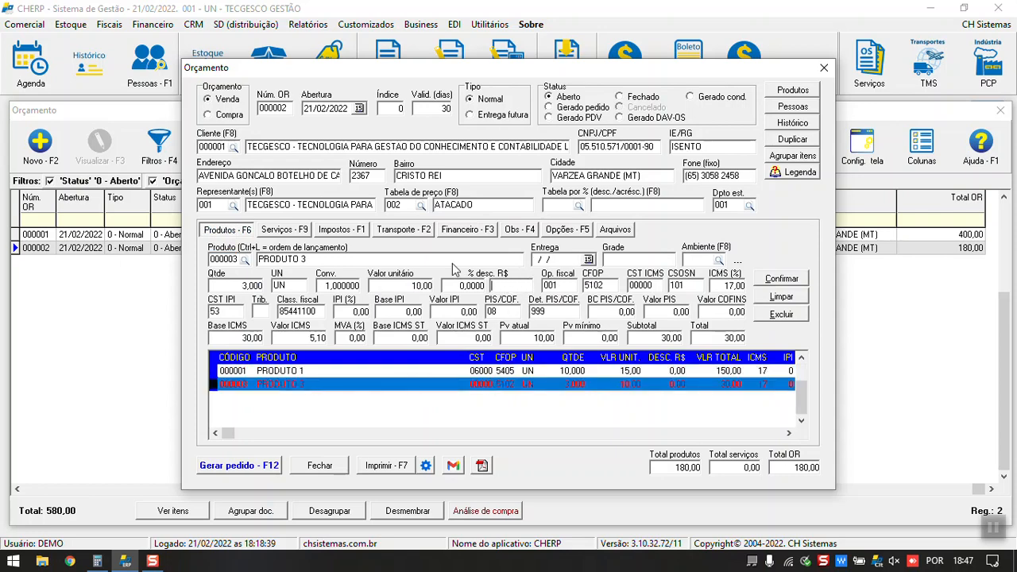
Examine the product discount and product surcharge percentage and value fields in the quote's financial details.
left_click(468, 230)
left_click(506, 391)
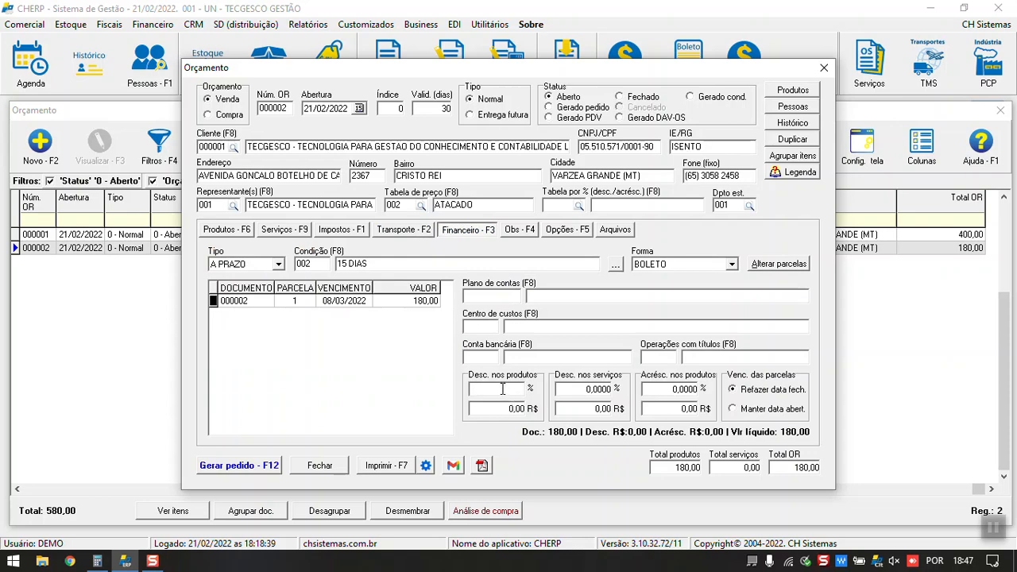
left_click(656, 390)
left_click(682, 408)
Compare the two installment due-date options and choose Manter data abert. for the quote.
left_click(755, 392)
left_click(751, 409)
left_click(755, 392)
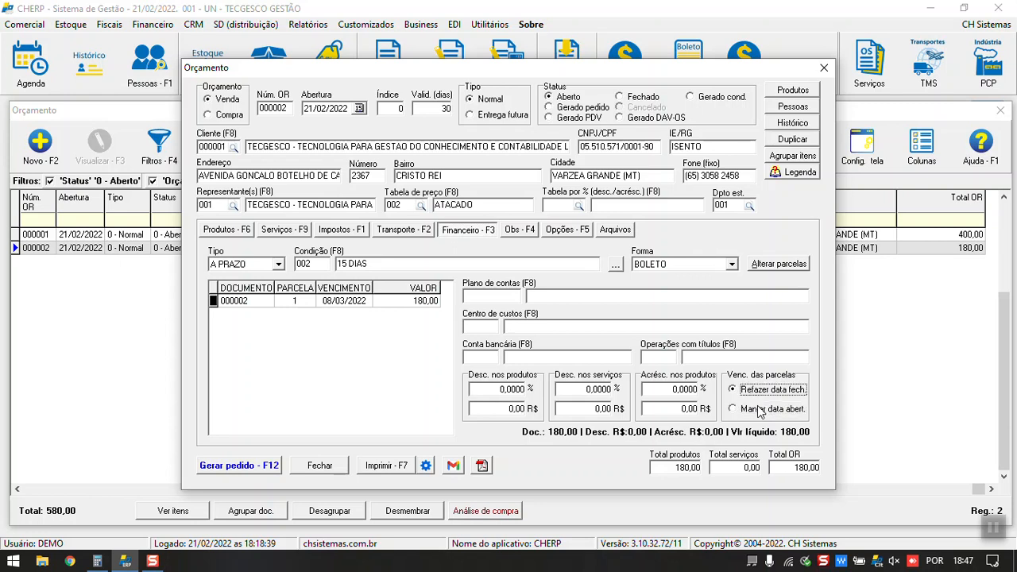
left_click(759, 409)
left_click(759, 394)
left_click(757, 410)
left_click(759, 394)
left_click(756, 410)
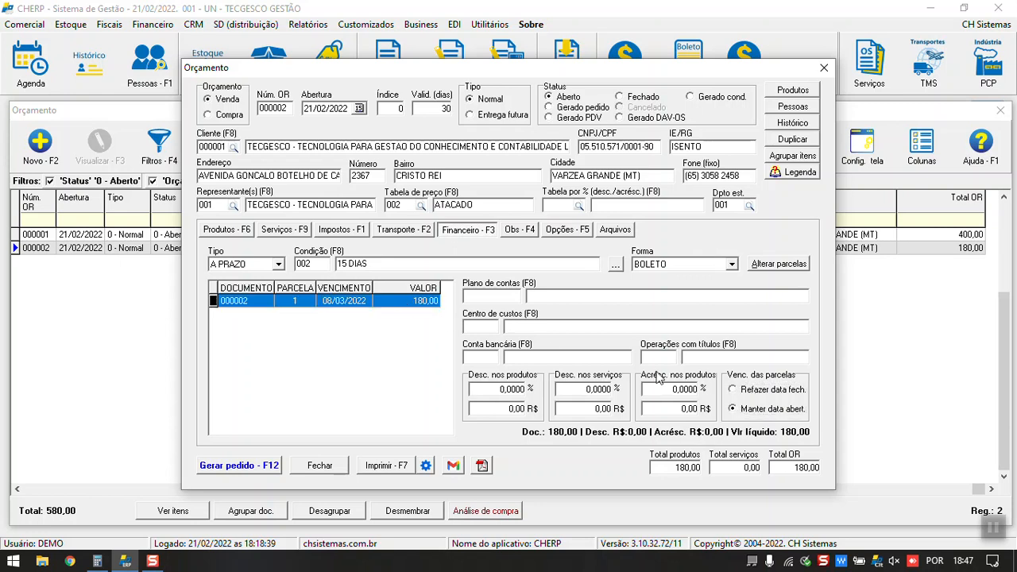
left_click(764, 414)
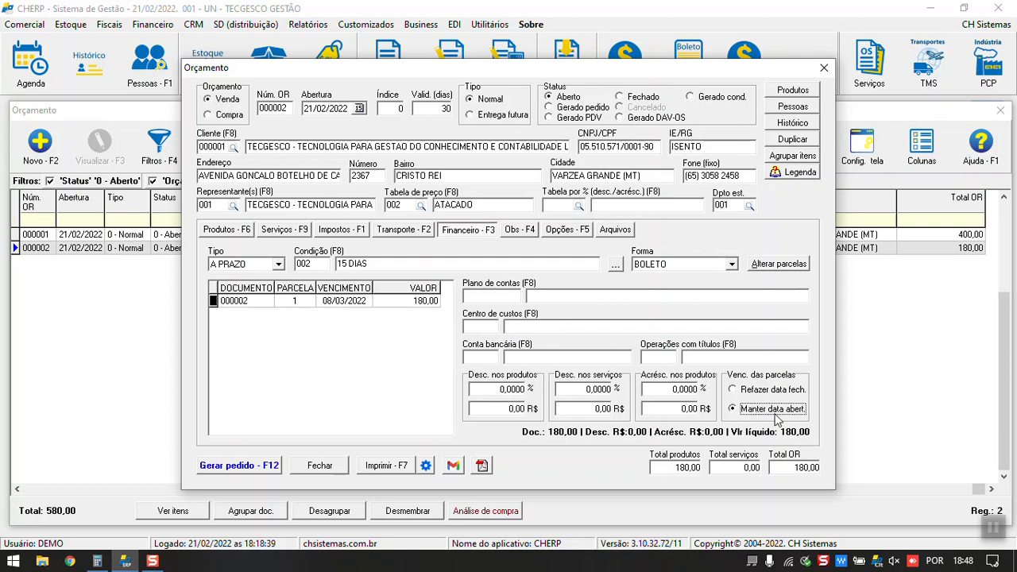
Check the quote's opening date against the installment's due date, switch to Refazer data fech. and restore Manter data abert.
left_click(325, 109)
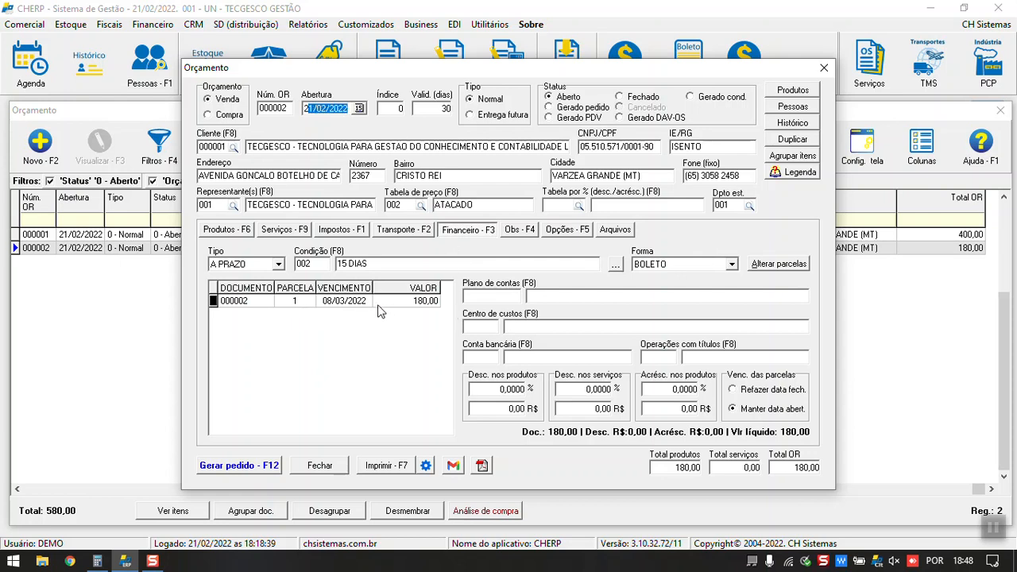
left_click(378, 263)
left_click(341, 302)
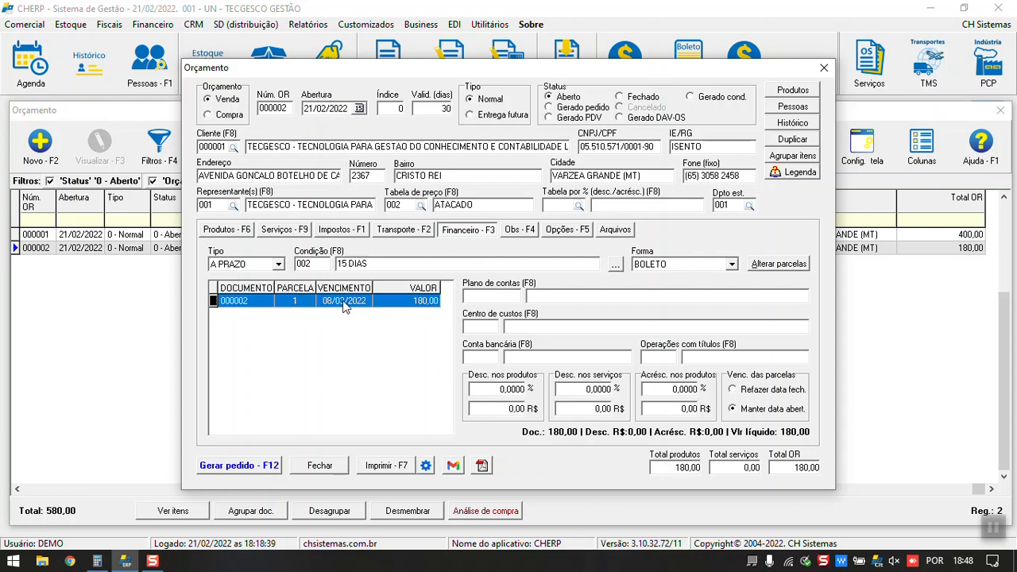
left_click(338, 107)
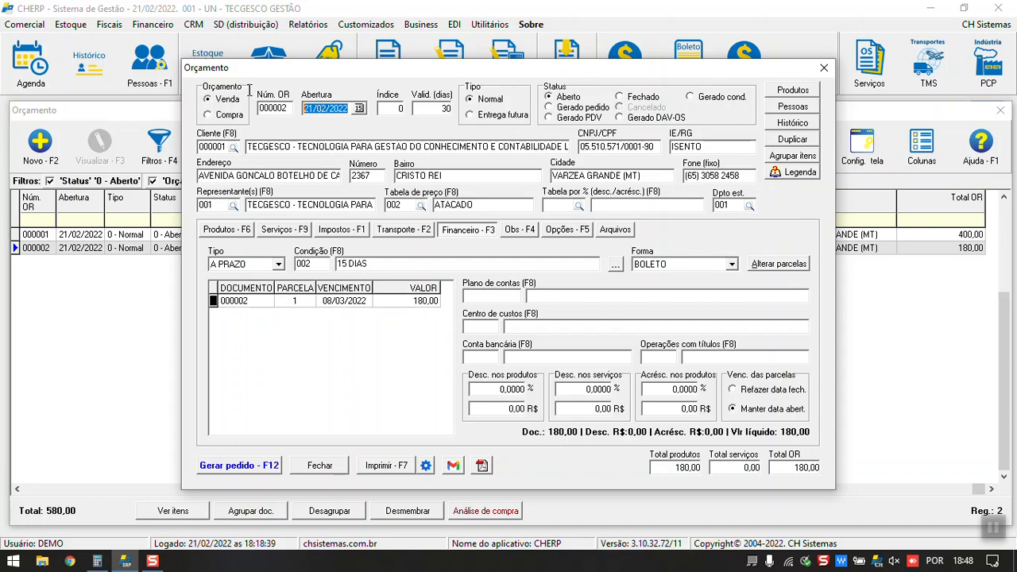
left_click(750, 397)
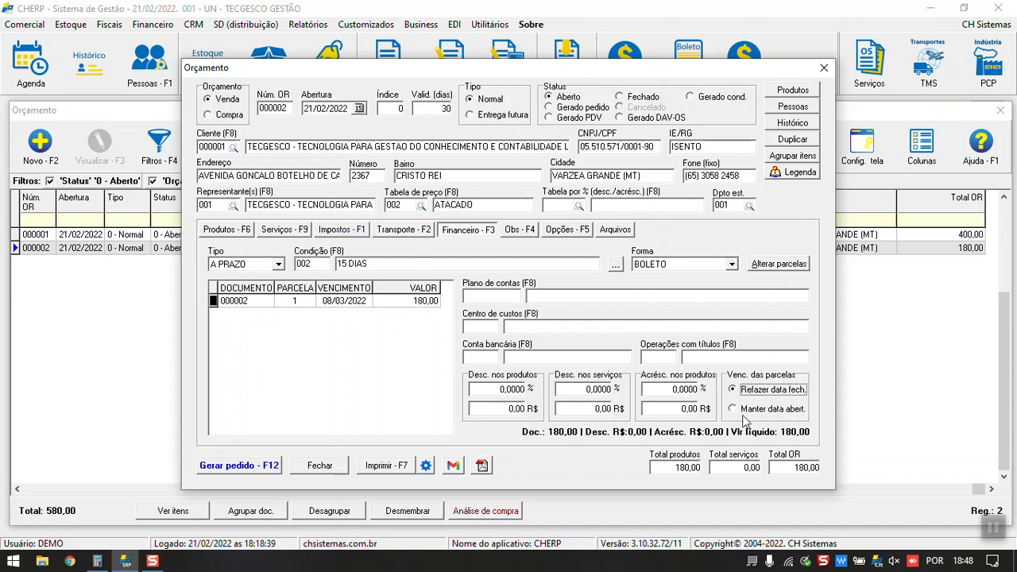
left_click(746, 408)
Review the quote's observation details, including the purchase order number and nota de empenho fields.
left_click(523, 235)
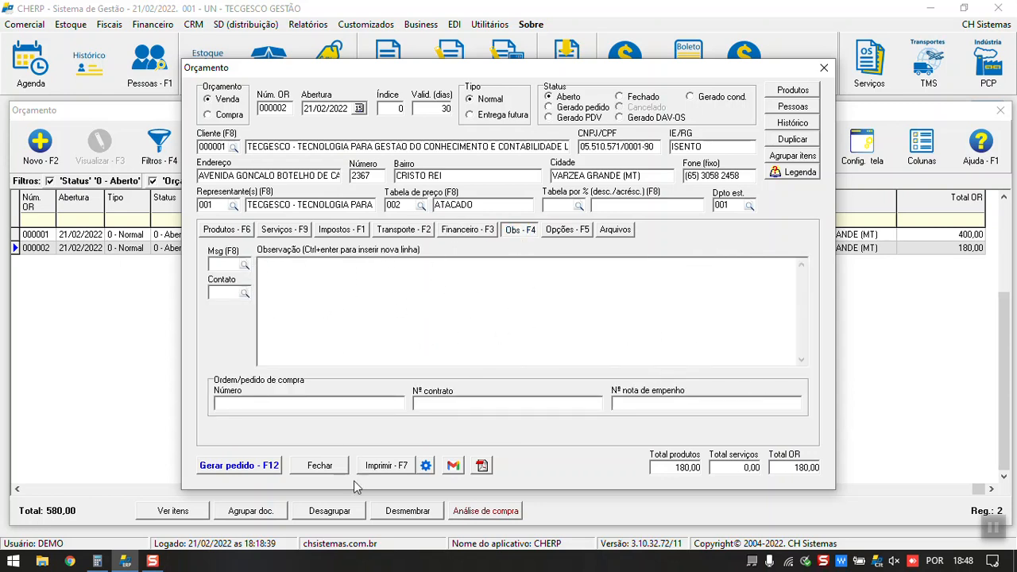
left_click(239, 403)
left_click(659, 400)
Set the quote's product code display option to Sistema, trying Fábrica for comparison.
left_click(568, 231)
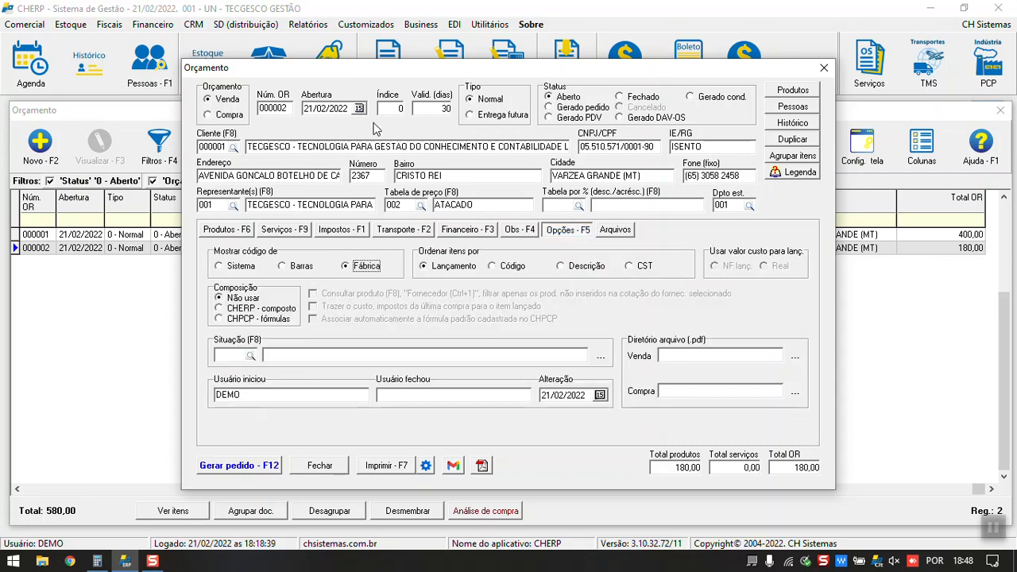
left_click_drag(389, 67, 416, 74)
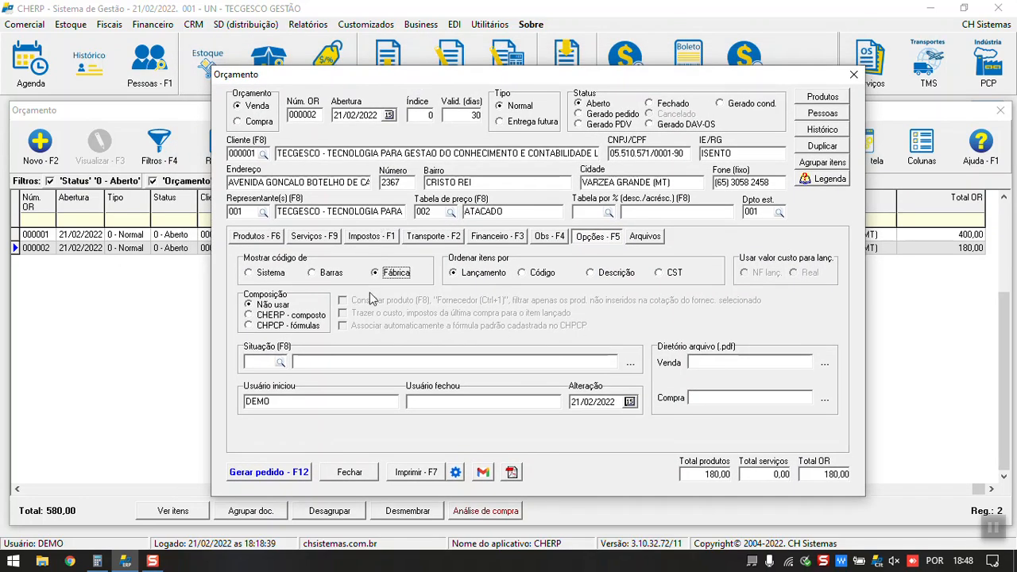
left_click(262, 274)
left_click(388, 275)
left_click(284, 274)
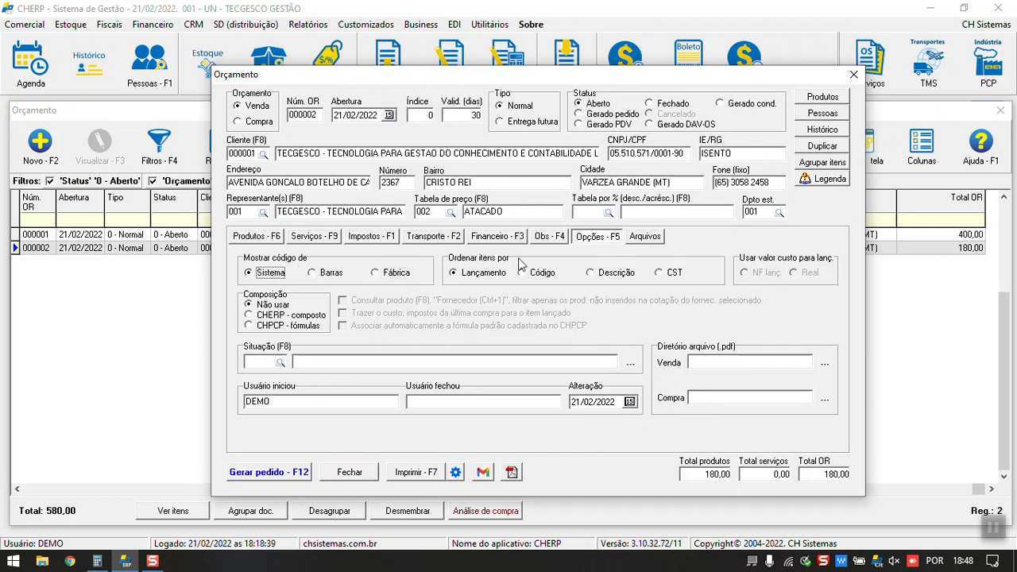
Check the quote's product list, try ordering the items by Código and set their ordering to Descrição.
left_click(255, 237)
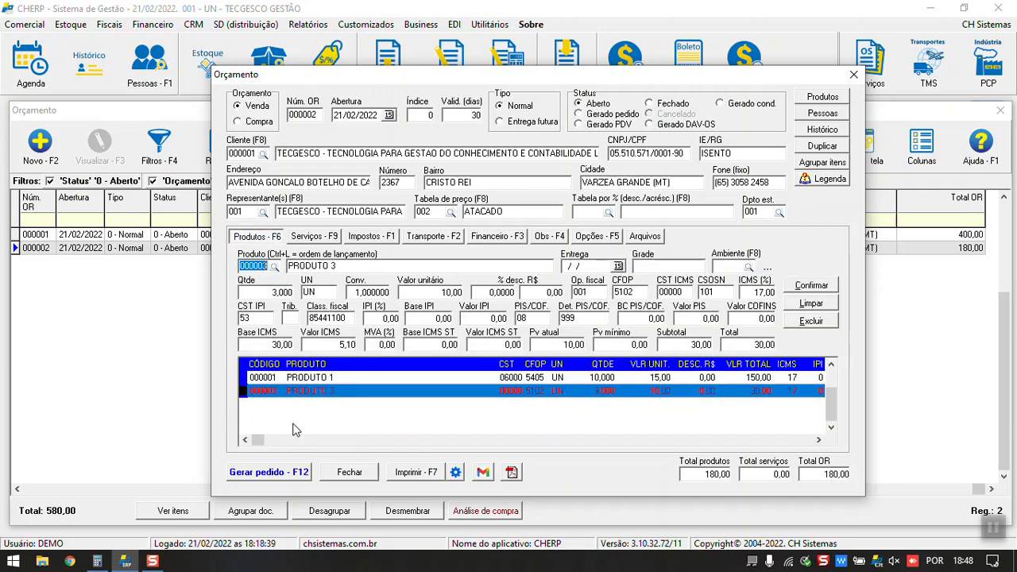
left_click(605, 239)
left_click(522, 274)
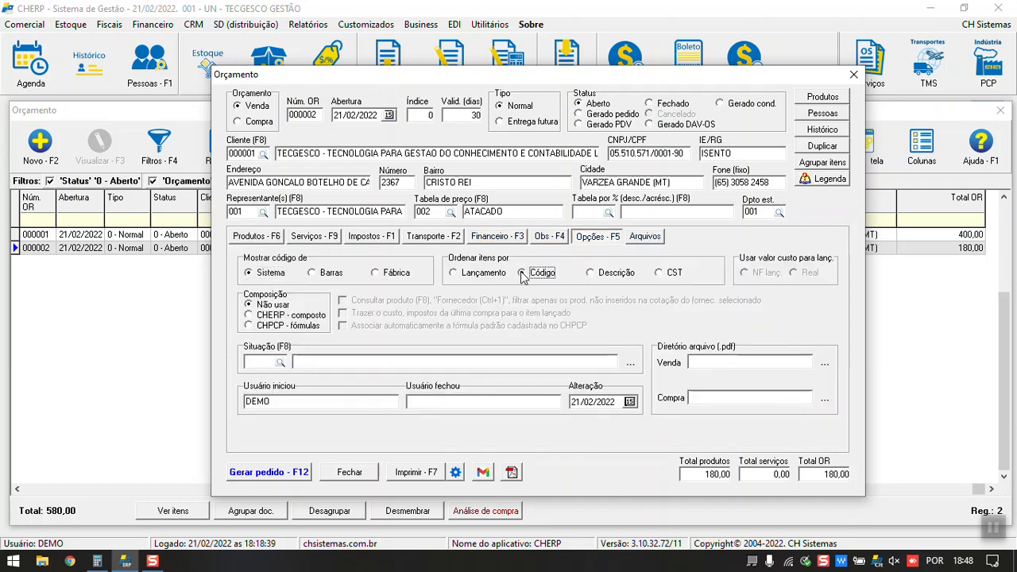
left_click(590, 275)
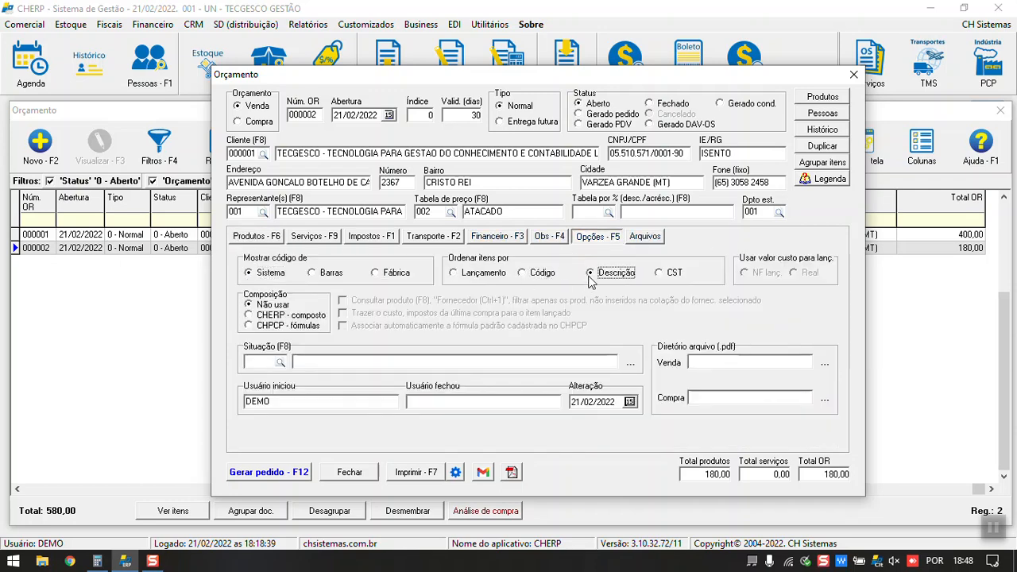
Examine the quote's opening and closing user fields and consult the available Situação entries without choosing one.
double_click(265, 406)
left_click(451, 401)
left_click(280, 364)
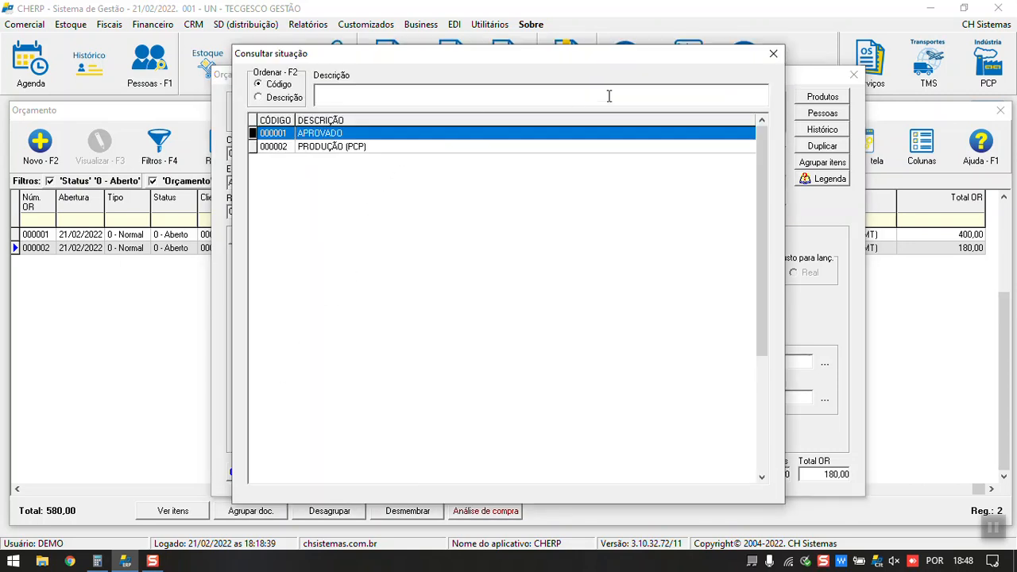
left_click(773, 53)
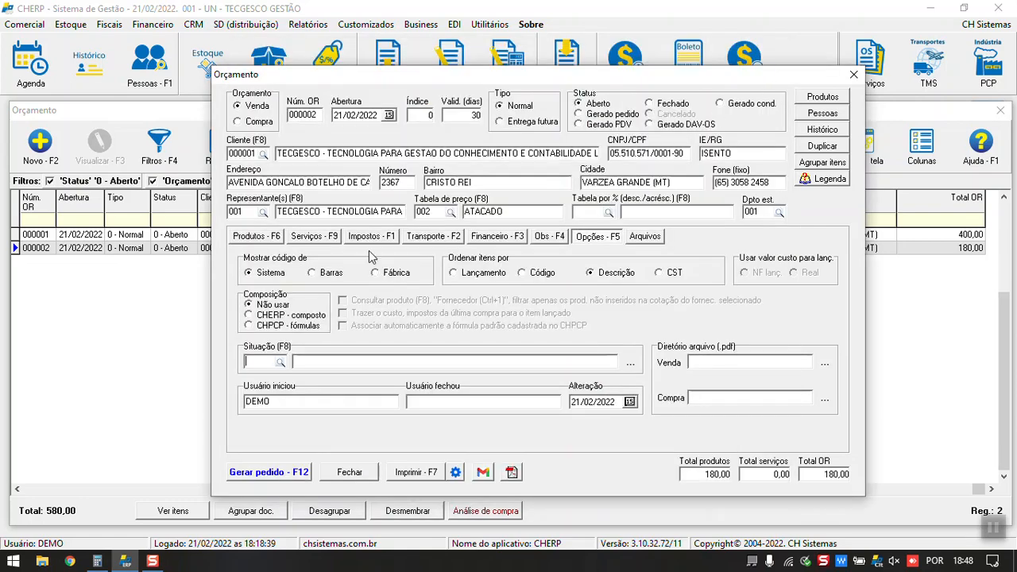
left_click(258, 362)
Try to export the quote as PDF, browse for the Venda PDF directory and cancel the folder selection.
left_click(715, 360)
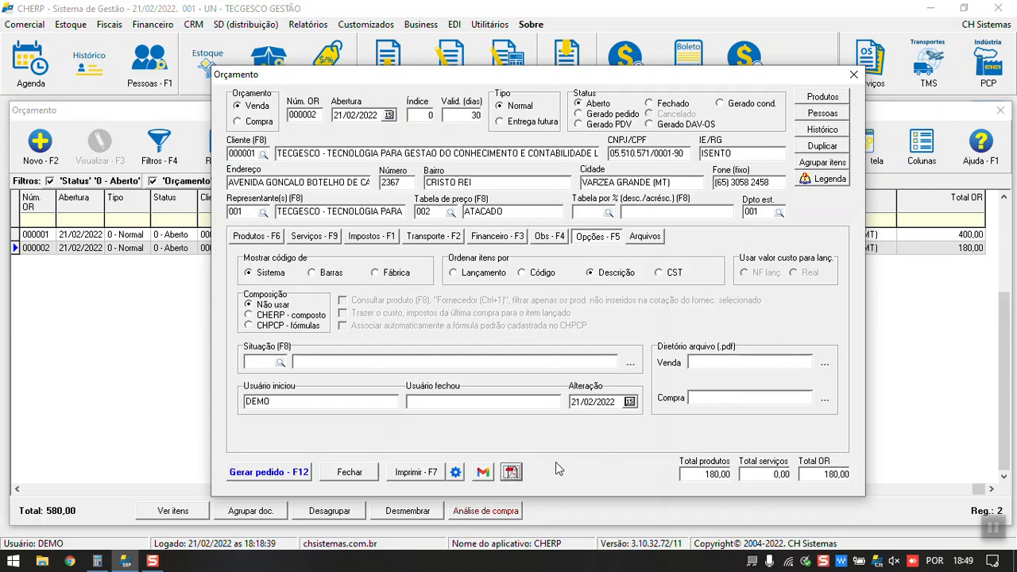
left_click(511, 471)
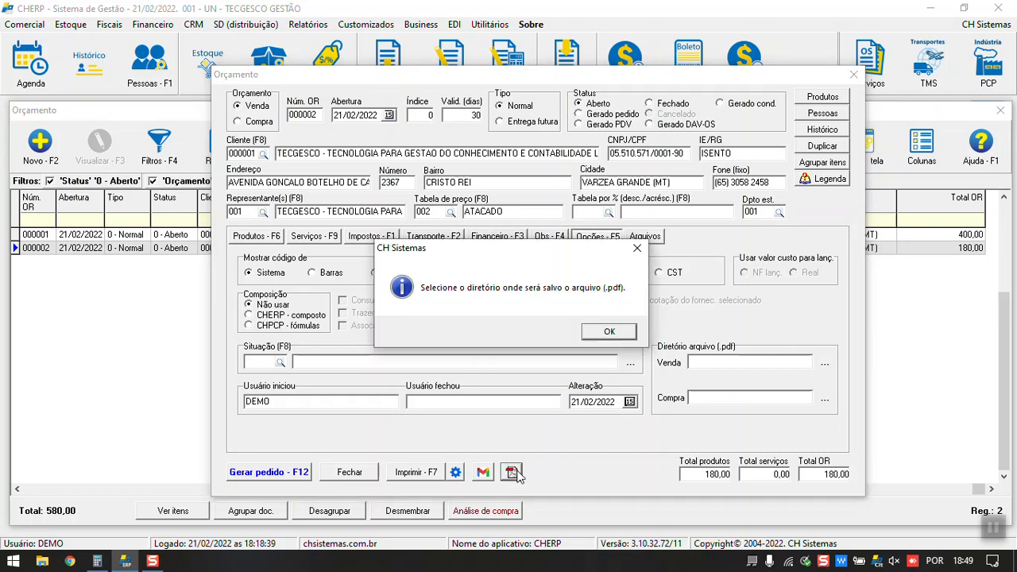
left_click(611, 330)
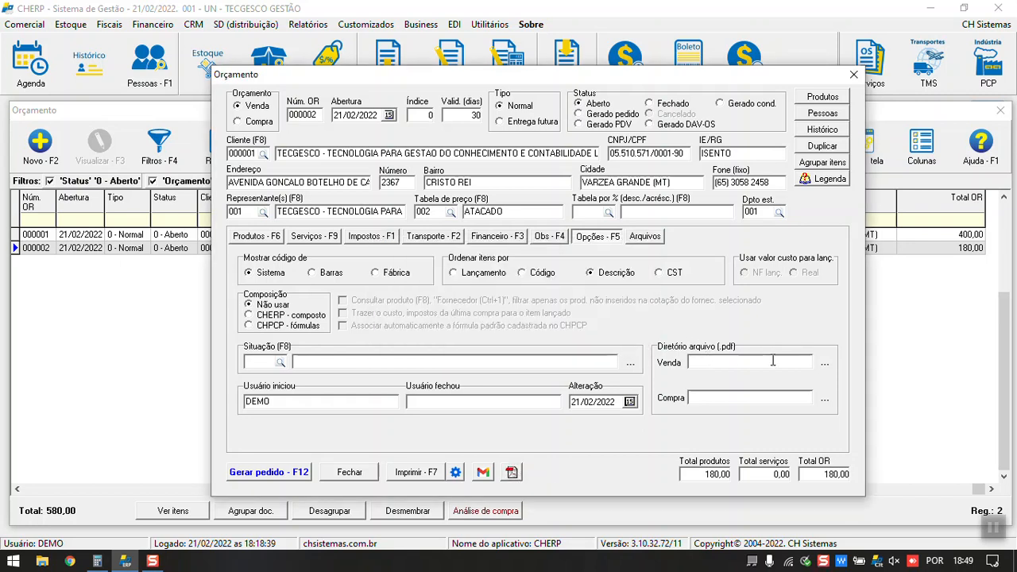
left_click(826, 365)
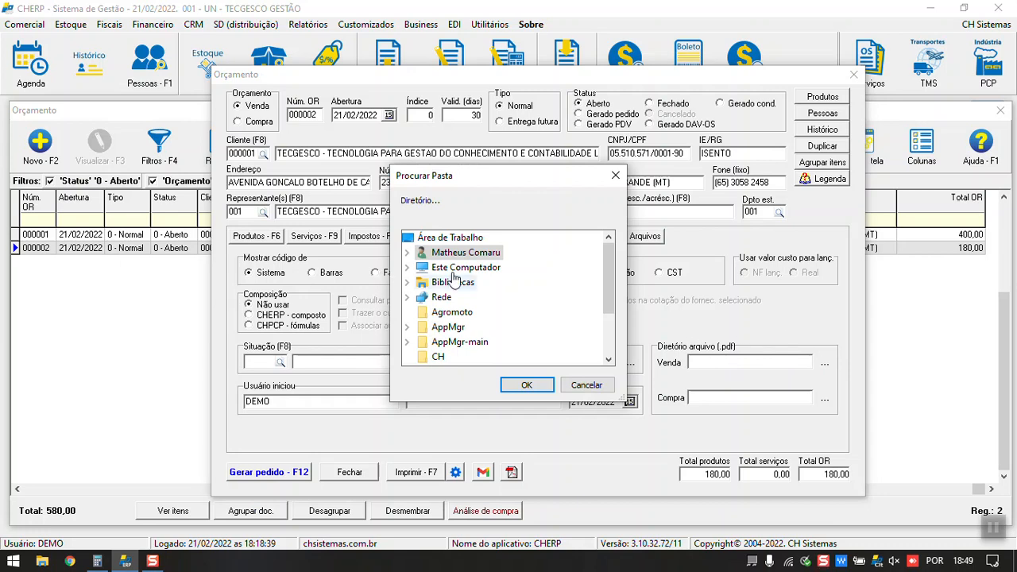
left_click(583, 389)
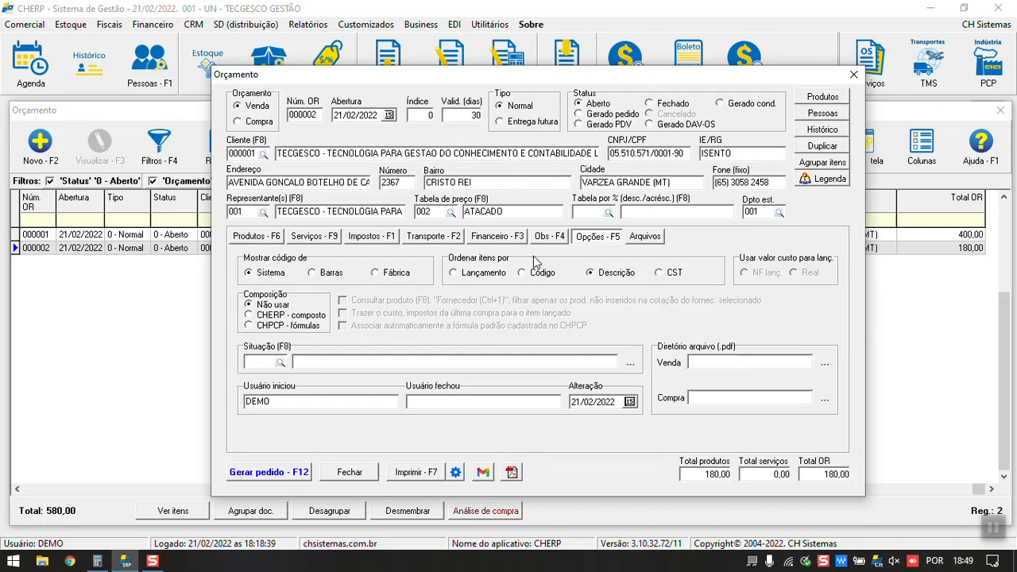
Review the quote's file attachment area and the Anexar arquivos ao enviar e-mail option, leaving it disabled.
left_click(640, 236)
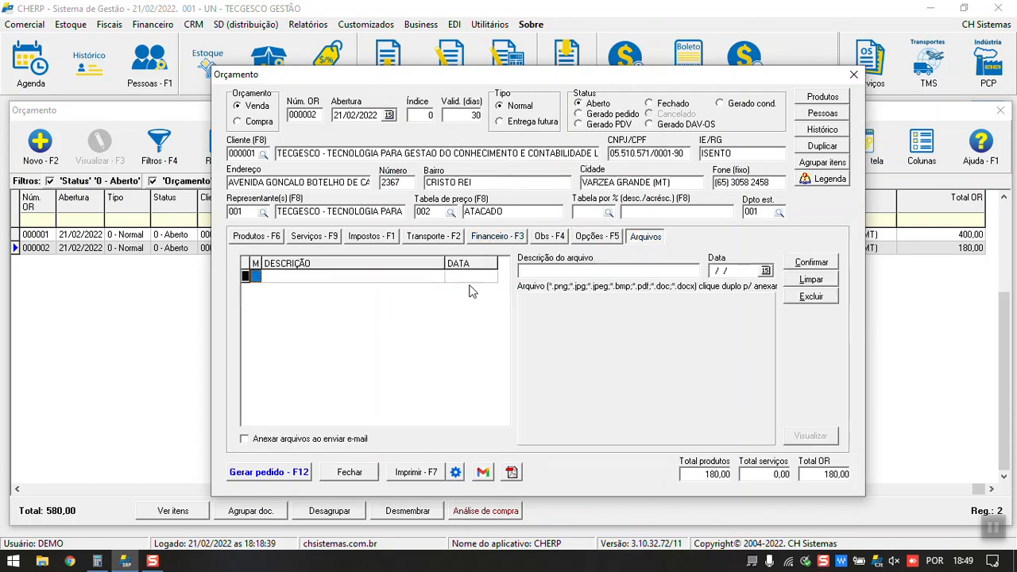
left_click(635, 243)
left_click_drag(469, 72, 456, 45)
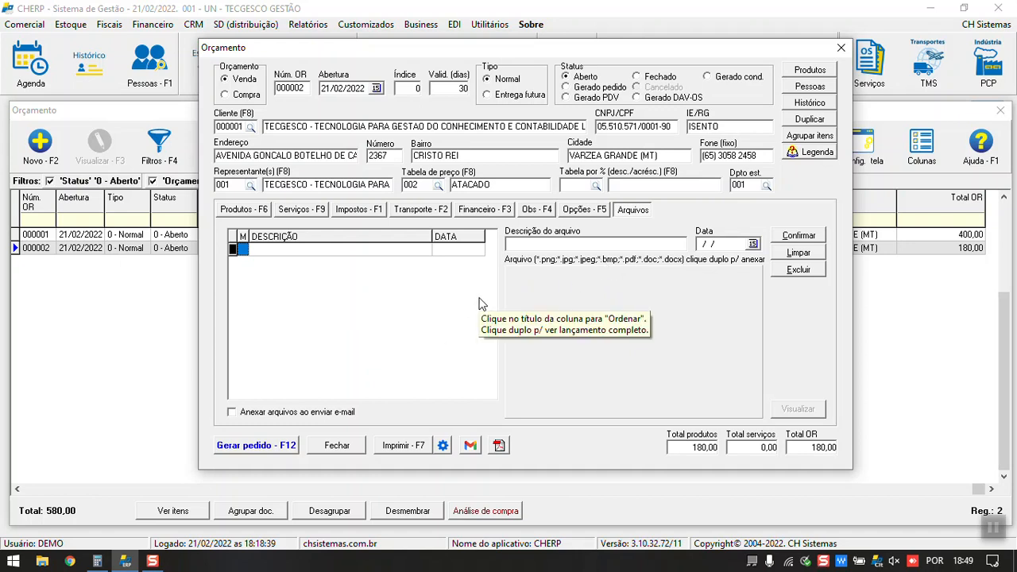
left_click(302, 413)
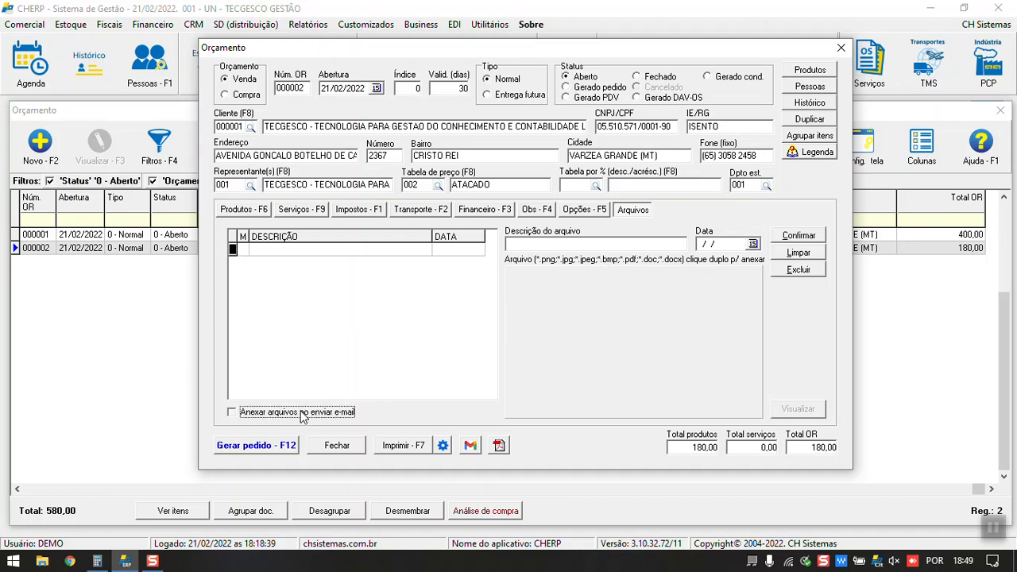
left_click(312, 415)
Open the e-mail form for the quote, inspect its attached file and close it without sending.
left_click(474, 447)
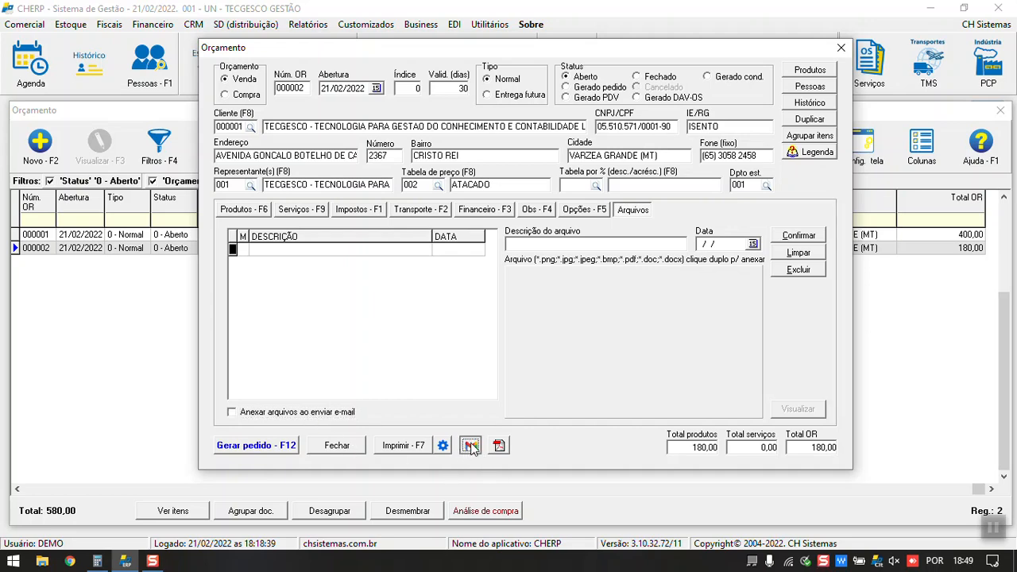
left_click(469, 447)
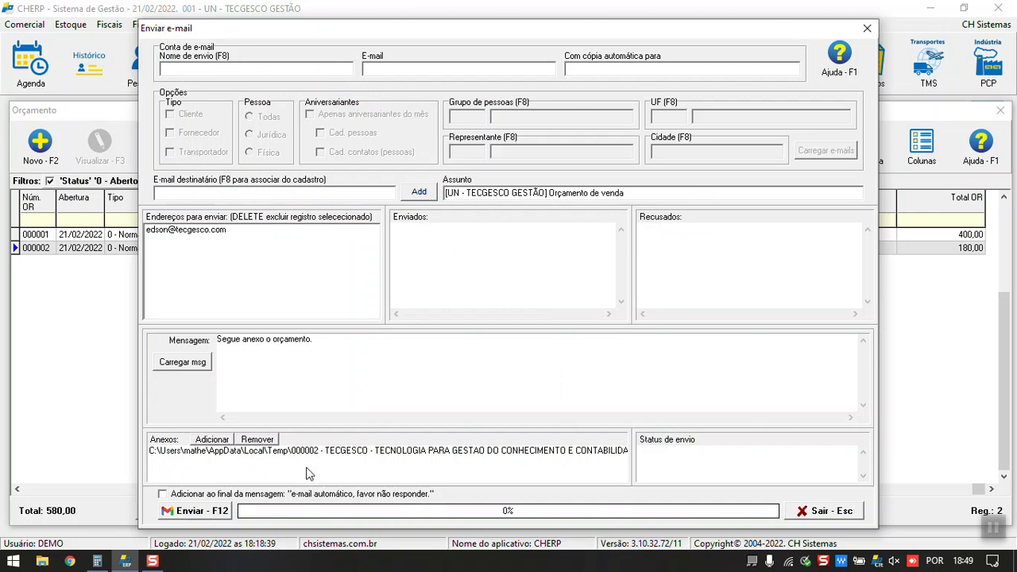
left_click(438, 452)
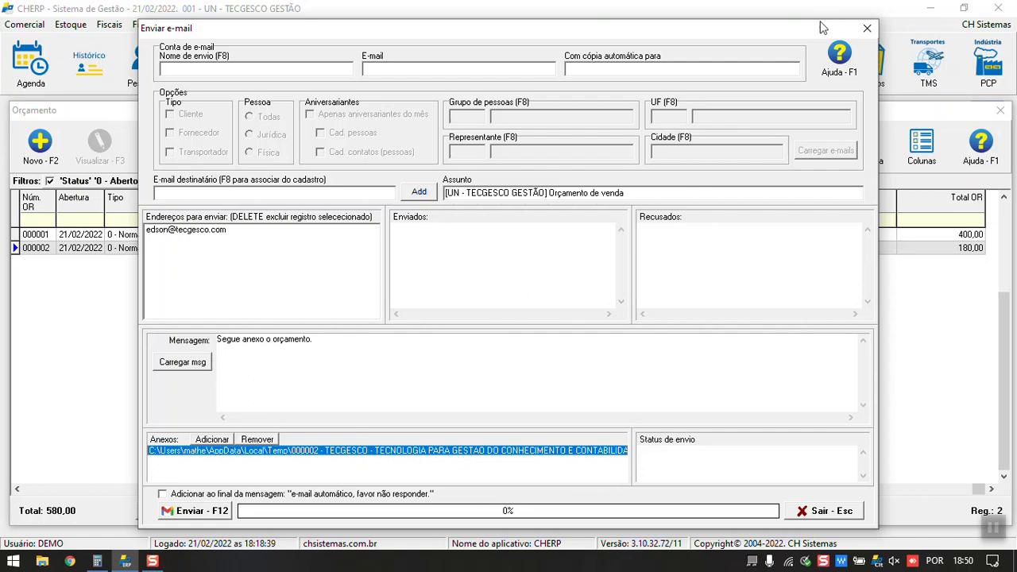
left_click(867, 28)
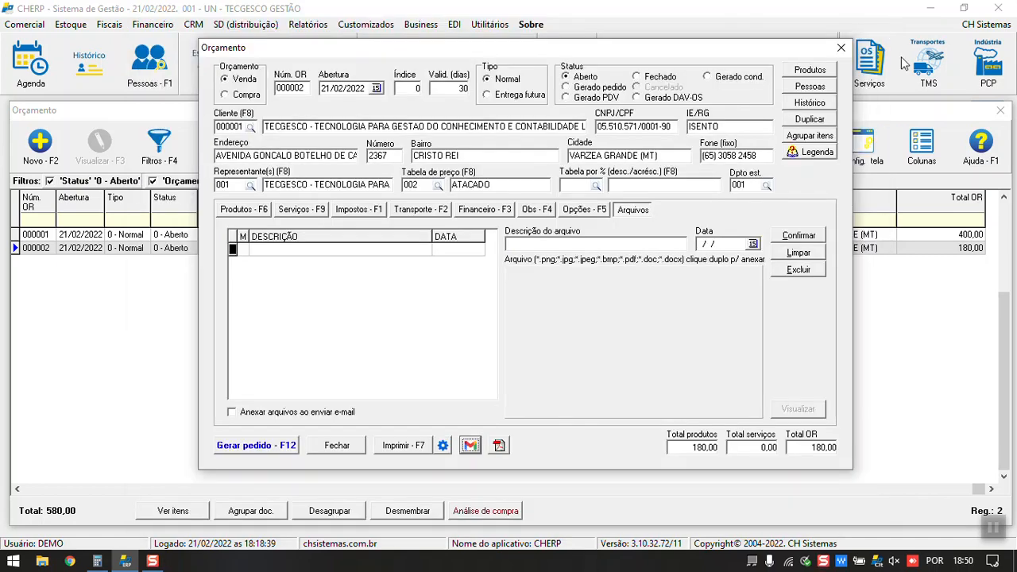
Close the quote and reopen the second quote from the quote list.
left_click(841, 48)
left_click(327, 250)
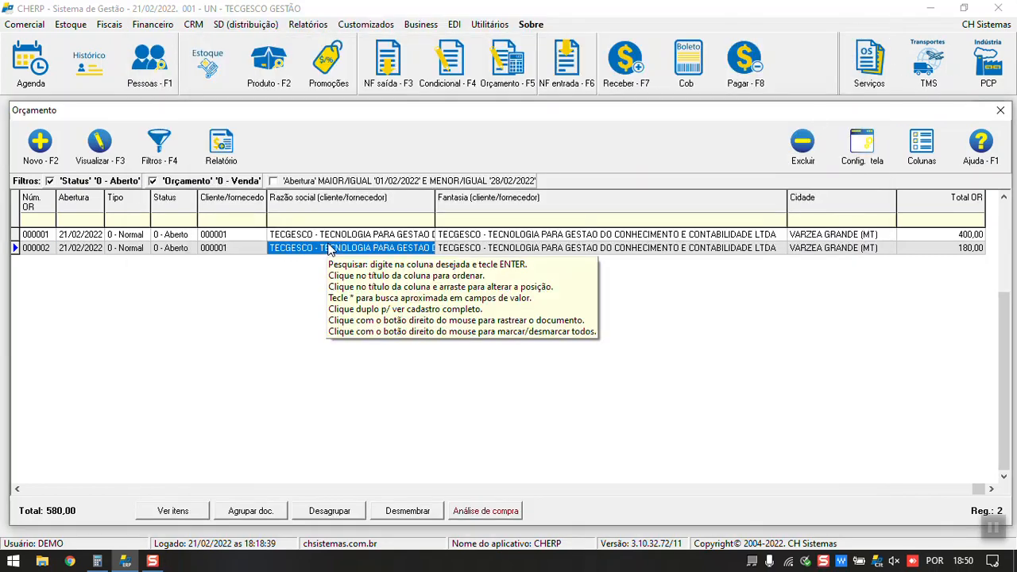
left_click(49, 250)
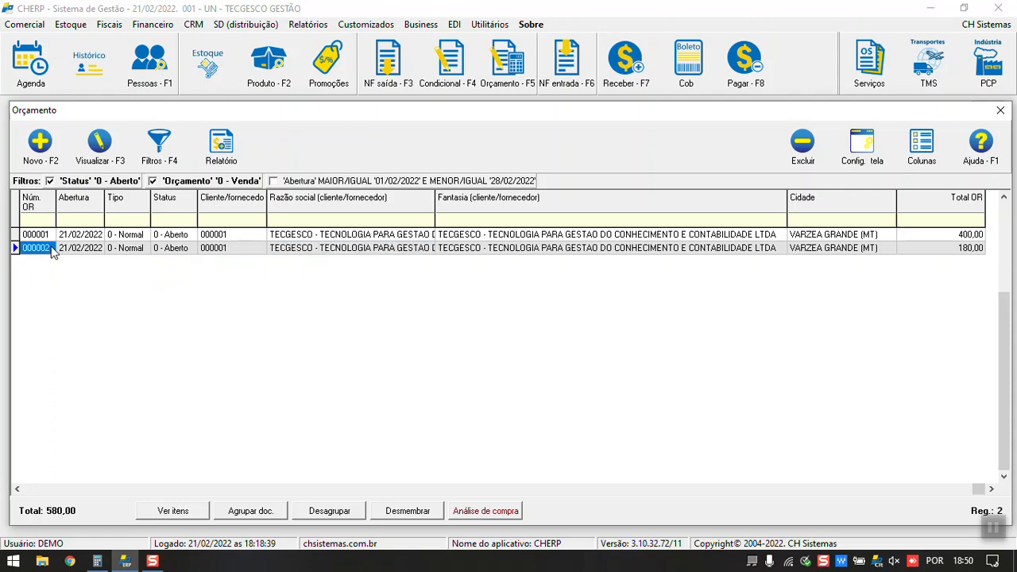
double_click(52, 250)
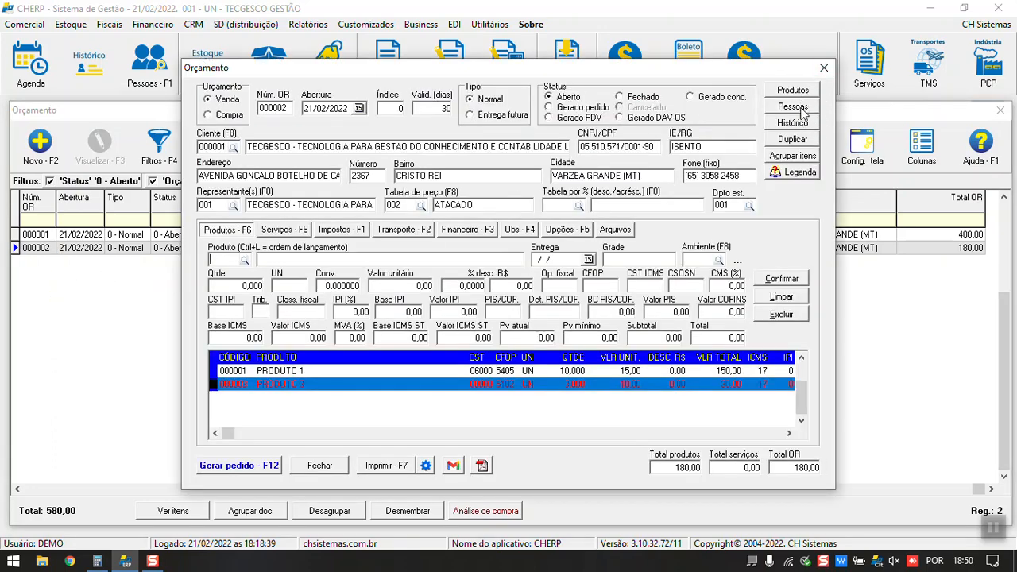
Consult the client's financial history from the reopened quote and close it.
left_click(797, 91)
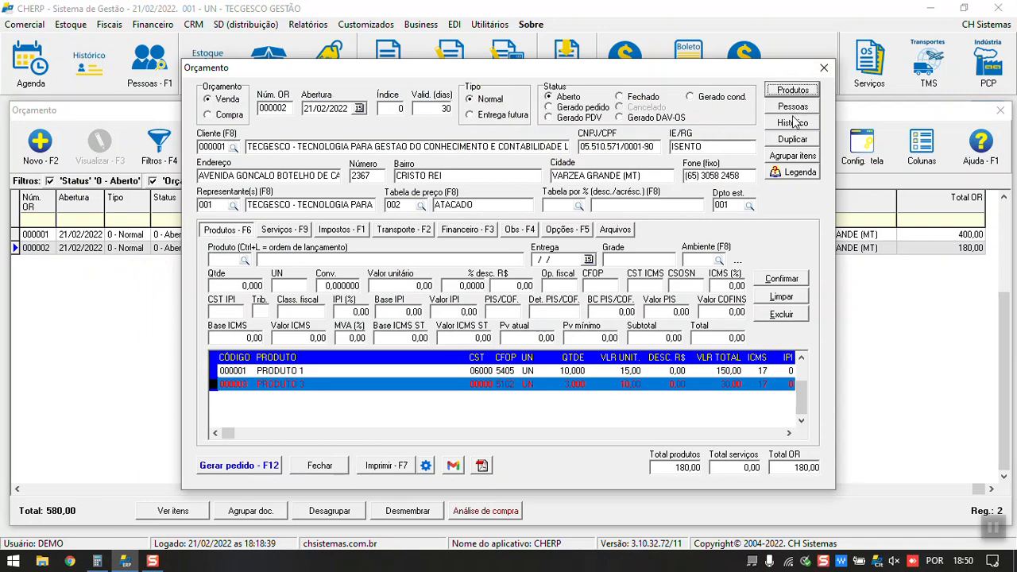
left_click(799, 127)
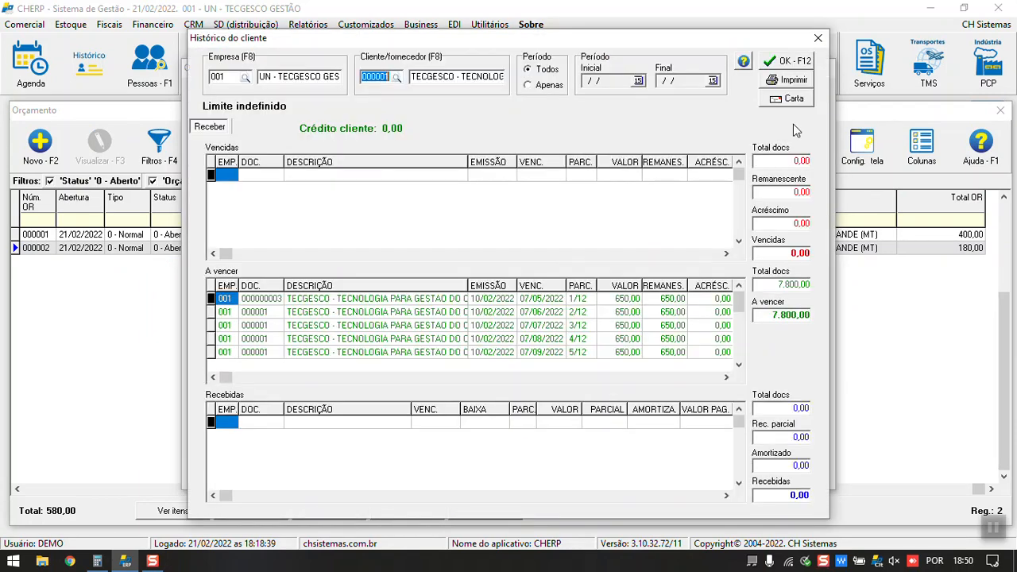
left_click(818, 35)
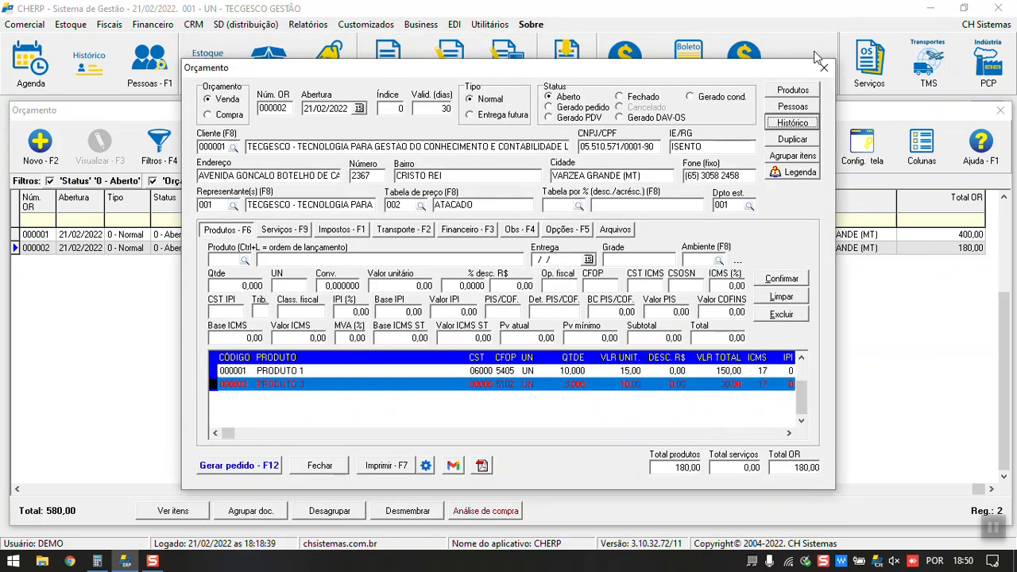
Add another line of PRODUTO 1 with quantity 1 to the quote, accepting the repeated item.
left_click(799, 157)
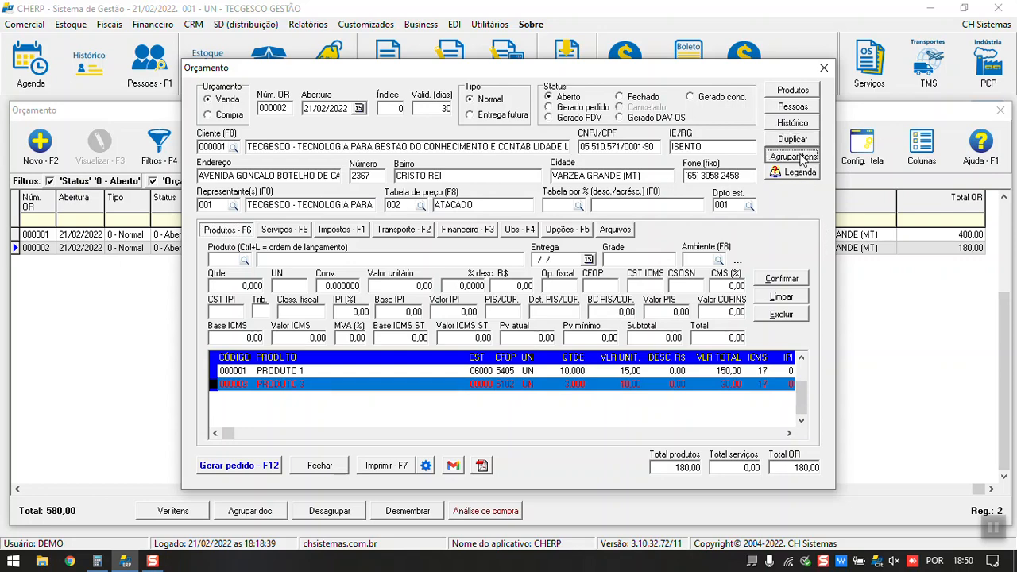
left_click(228, 261)
type("1")
key("Return")
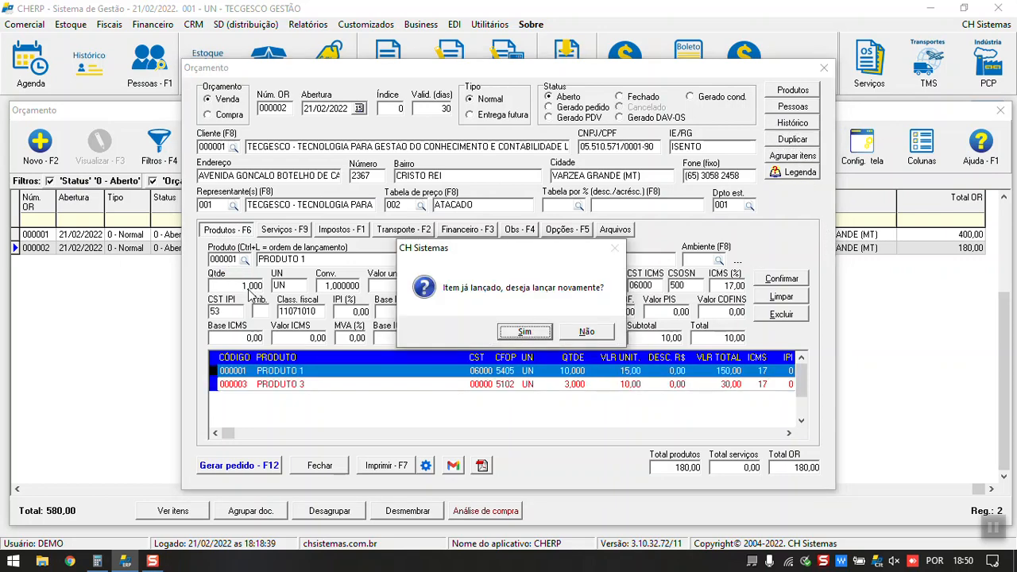
left_click(518, 332)
left_click(340, 446)
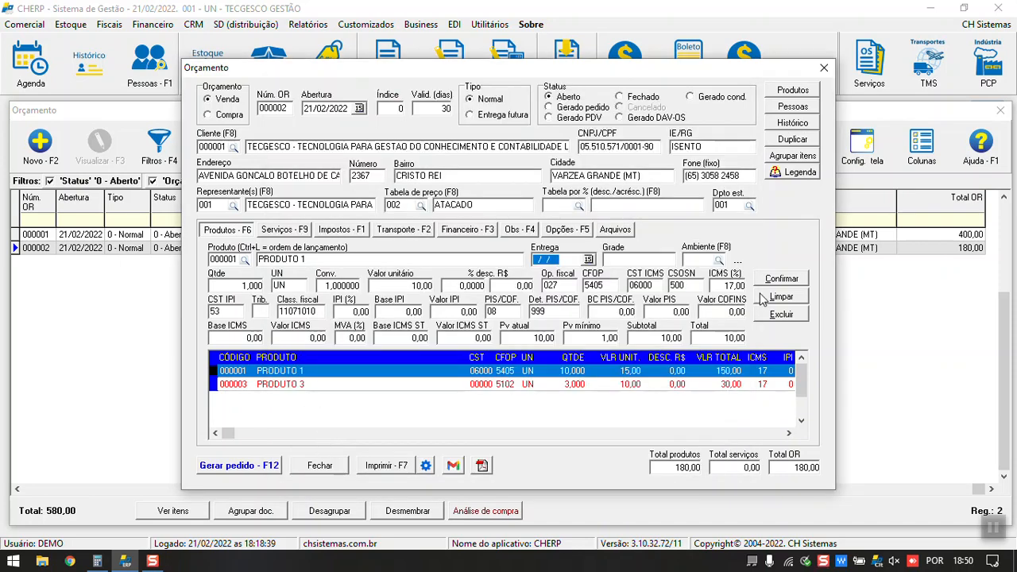
key("Return")
Compare the two PRODUTO 1 lines and try to group the quote's items.
left_click(287, 373)
left_click(285, 386)
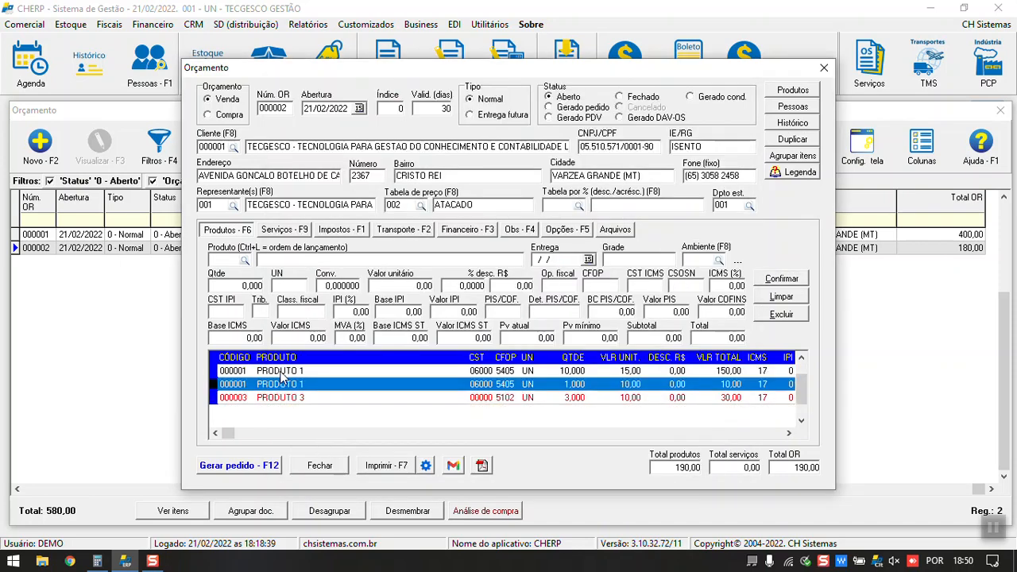
left_click(285, 372)
left_click(285, 385)
left_click(284, 372)
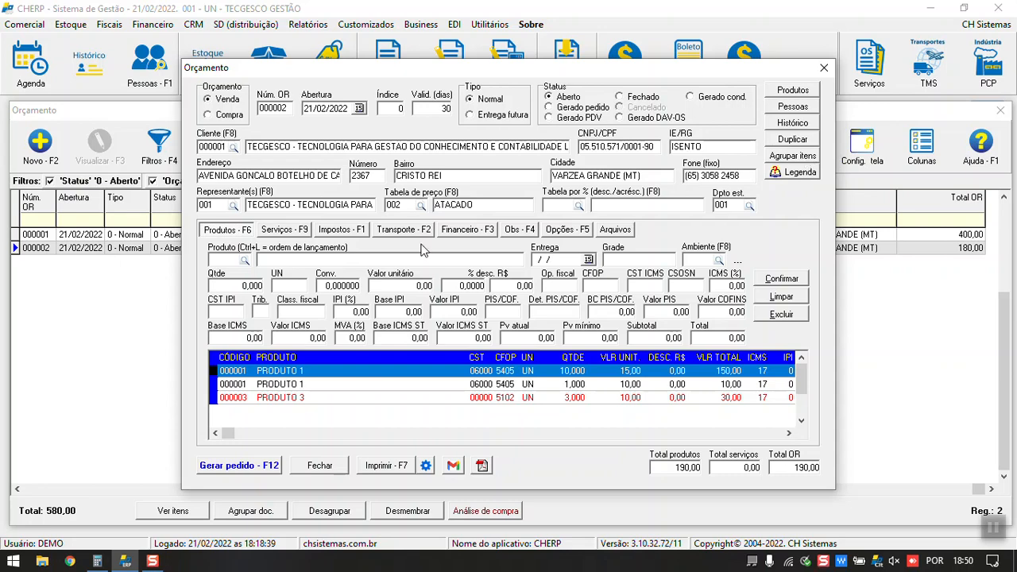
left_click(608, 387)
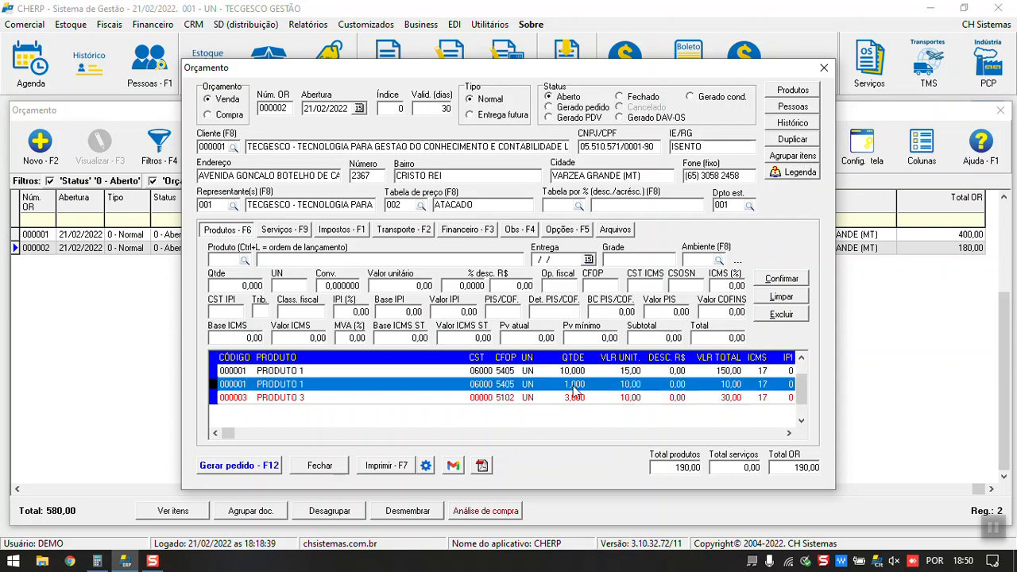
left_click(807, 158)
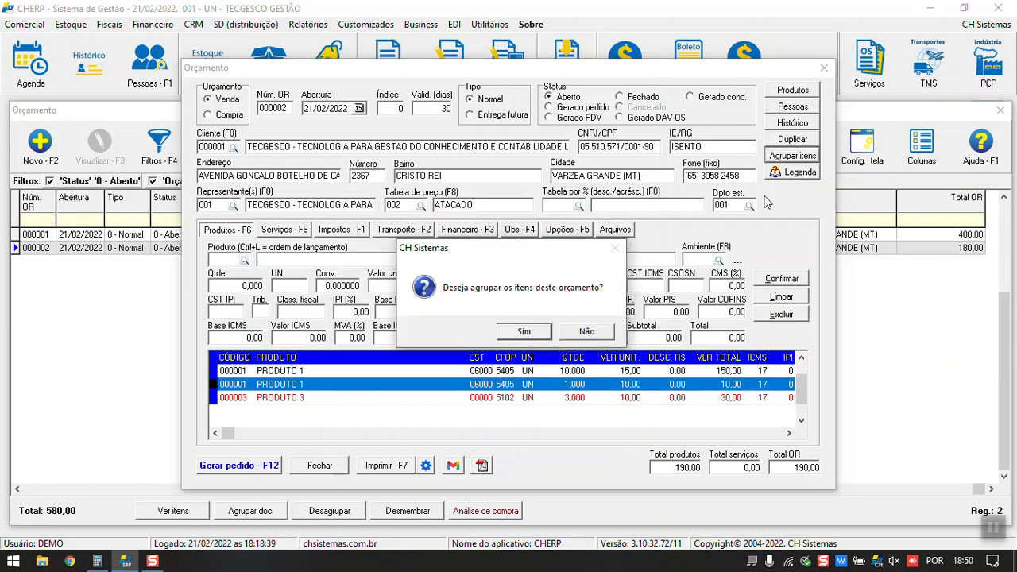
left_click(526, 335)
left_click(598, 333)
left_click(590, 385)
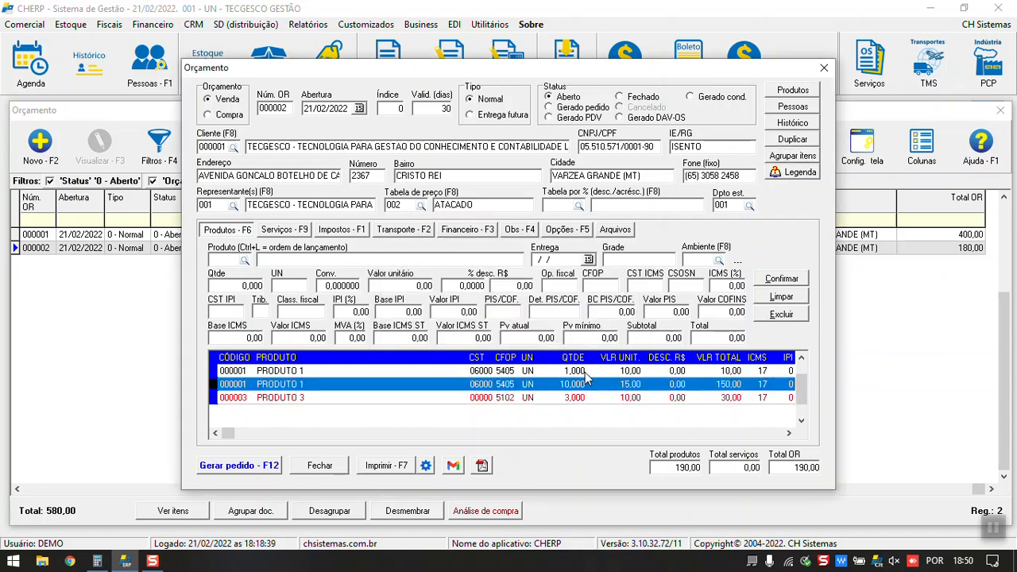
Try the item grouping again with the 1-unit PRODUTO 1 line selected.
left_click(601, 371)
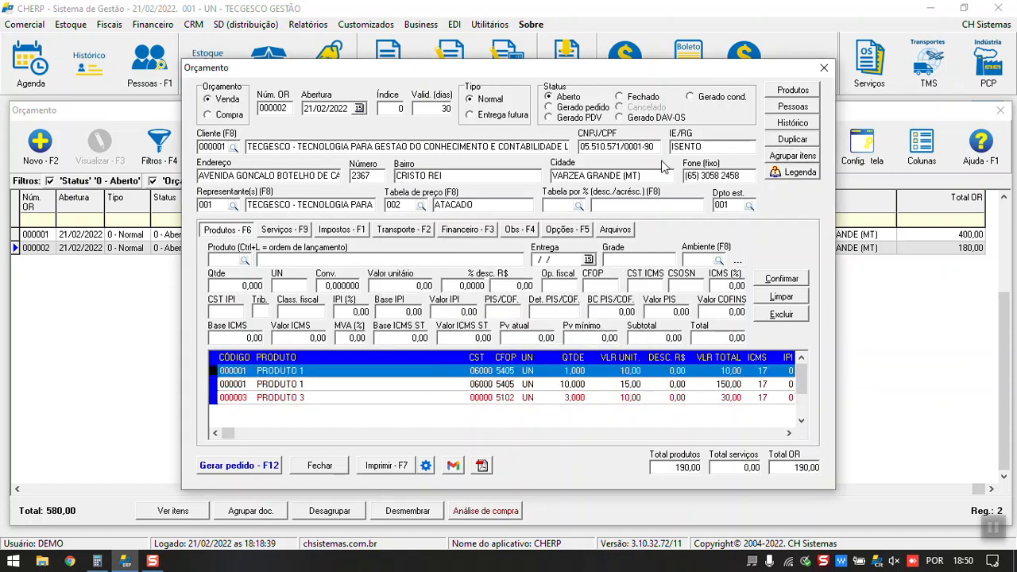
left_click(790, 157)
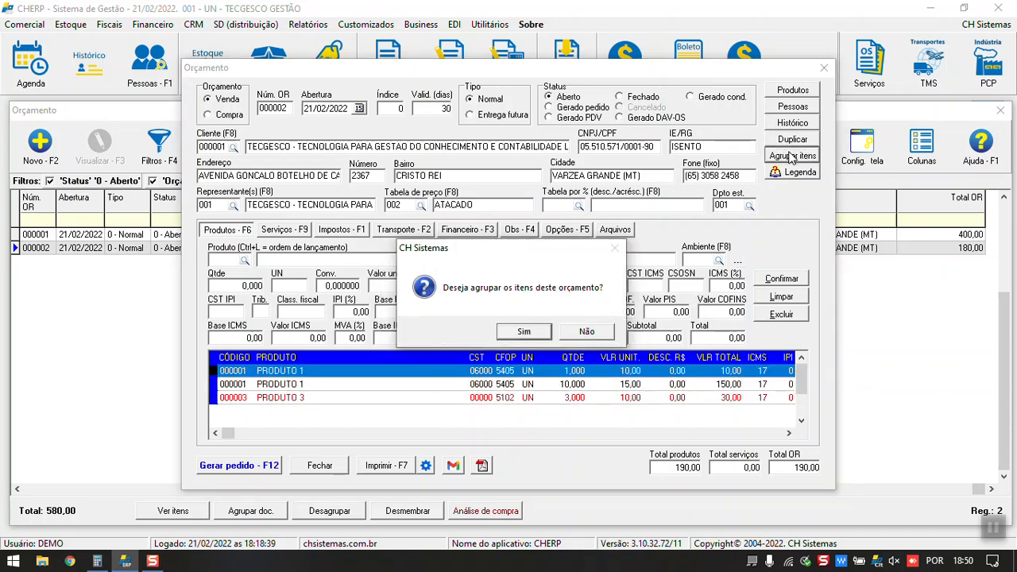
left_click(516, 332)
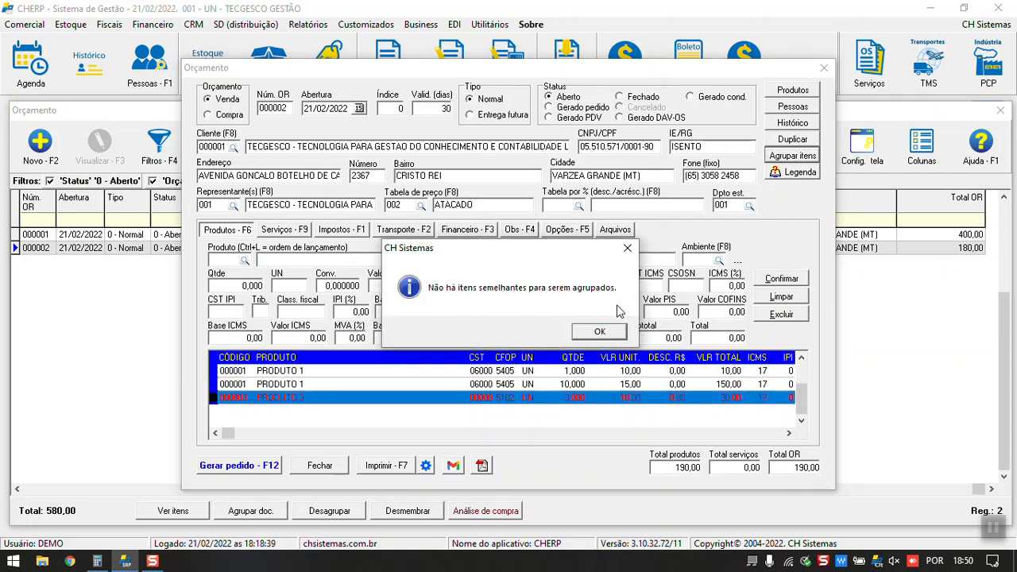
left_click(599, 331)
Load the 1-unit PRODUTO 1 line to compare it with the 10-unit line, and retry grouping the items.
left_click(302, 373)
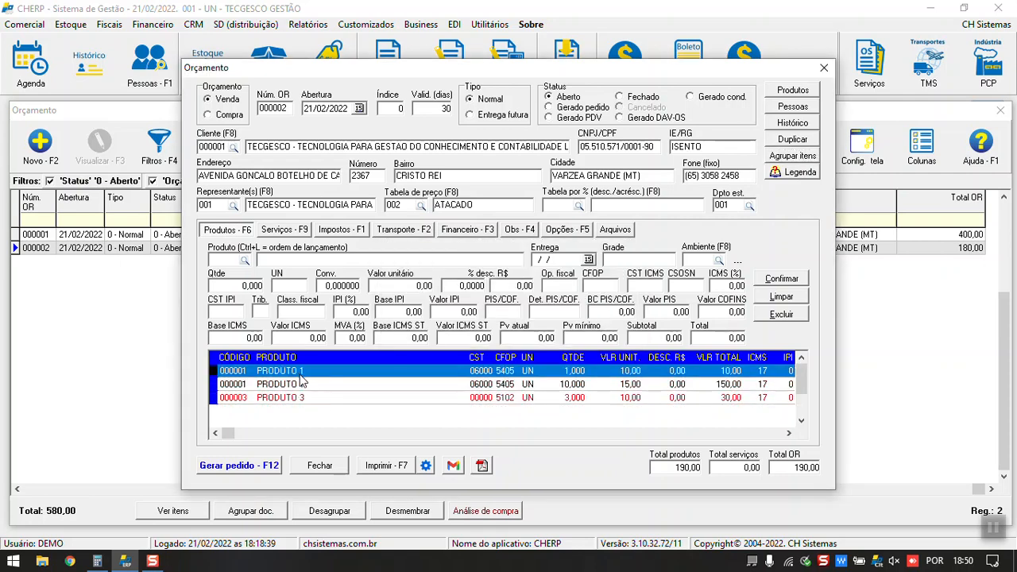
left_click(547, 384)
double_click(541, 371)
left_click(533, 384)
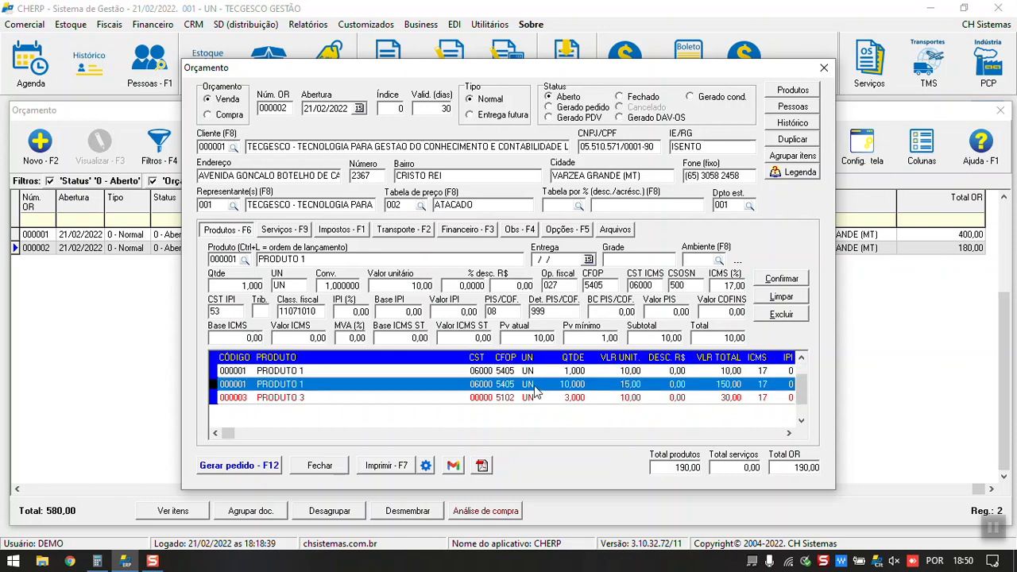
double_click(534, 375)
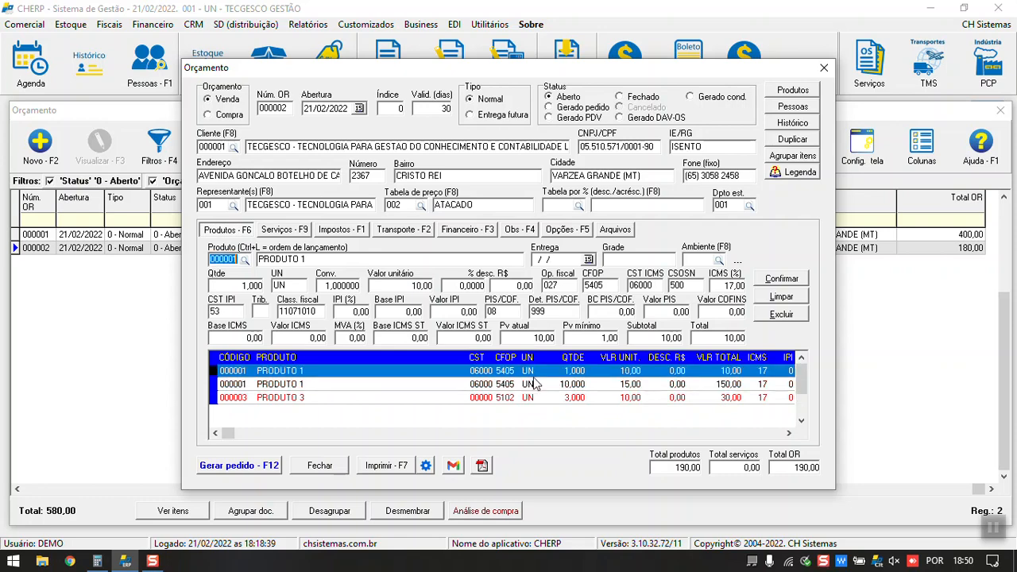
left_click(792, 157)
left_click(520, 334)
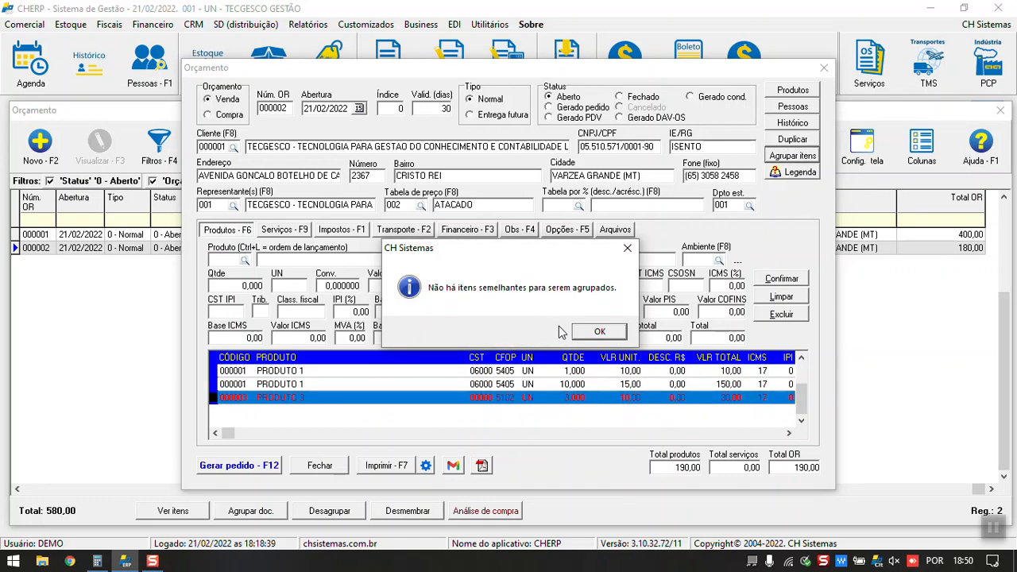
left_click(586, 334)
Check the quote's item ordering and other options, and attempt the item grouping once more.
left_click(577, 232)
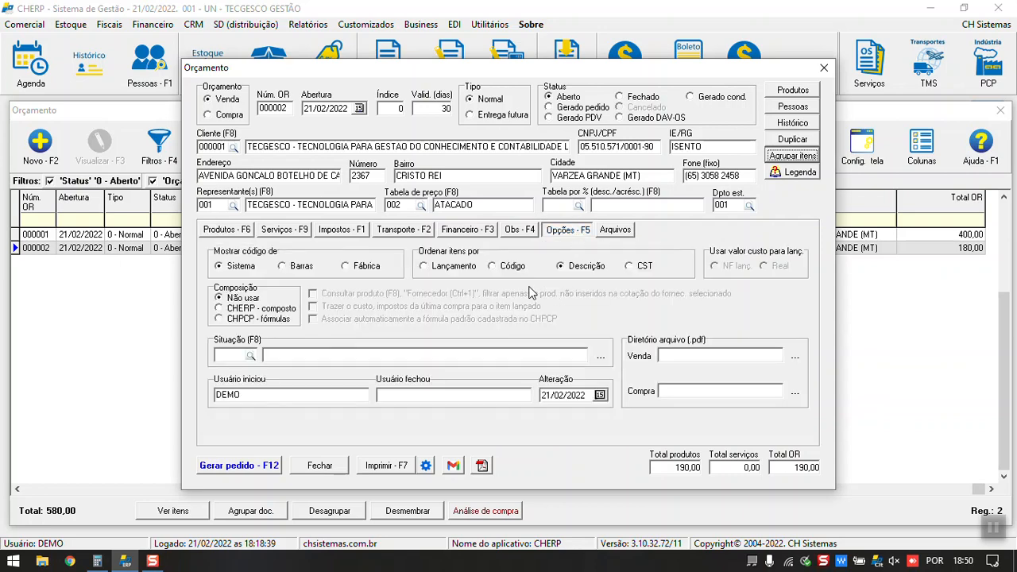
left_click(227, 229)
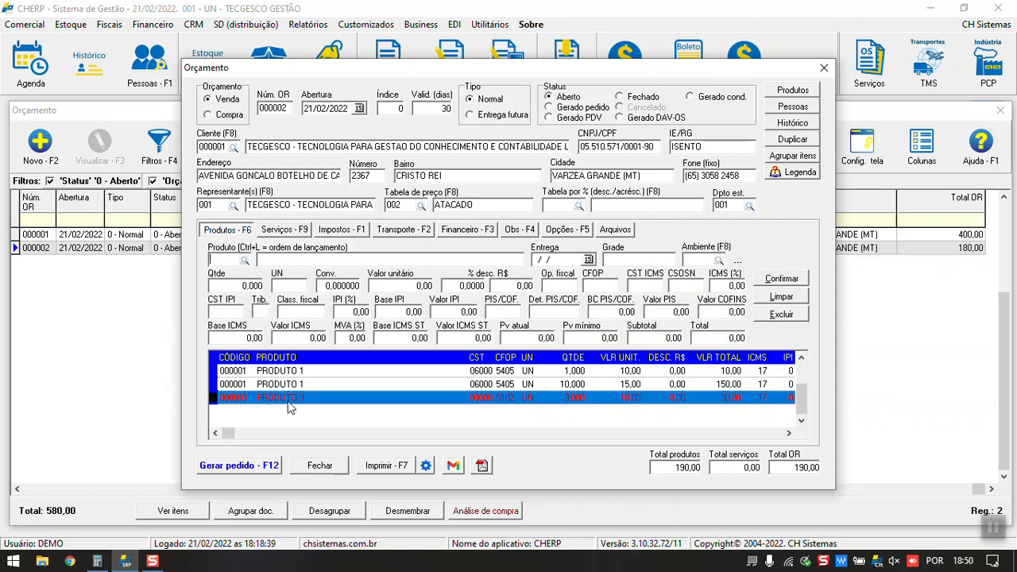
left_click(779, 156)
left_click(518, 330)
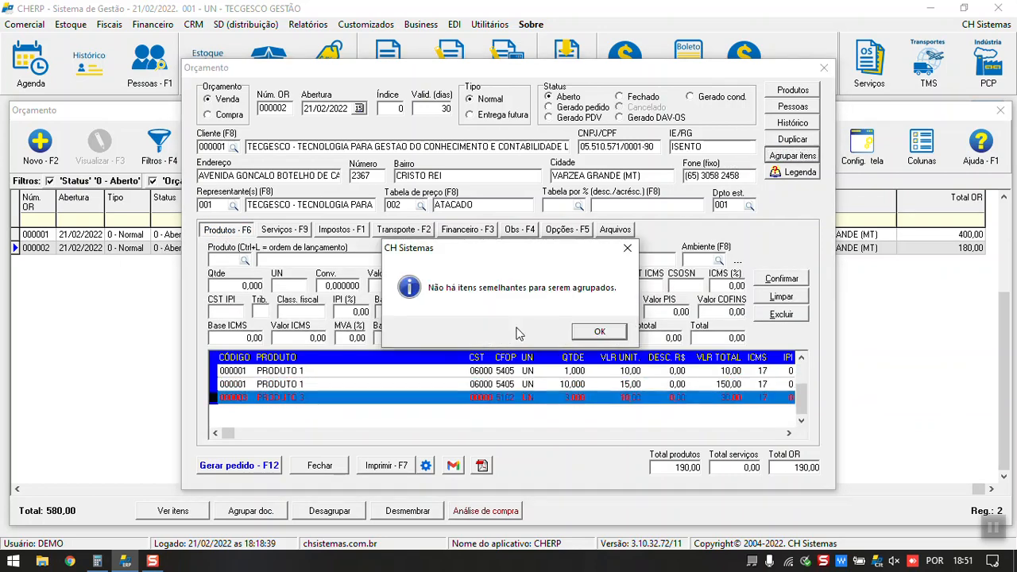
left_click(597, 334)
Close and reopen the second quote, and retry grouping its items.
left_click(582, 387)
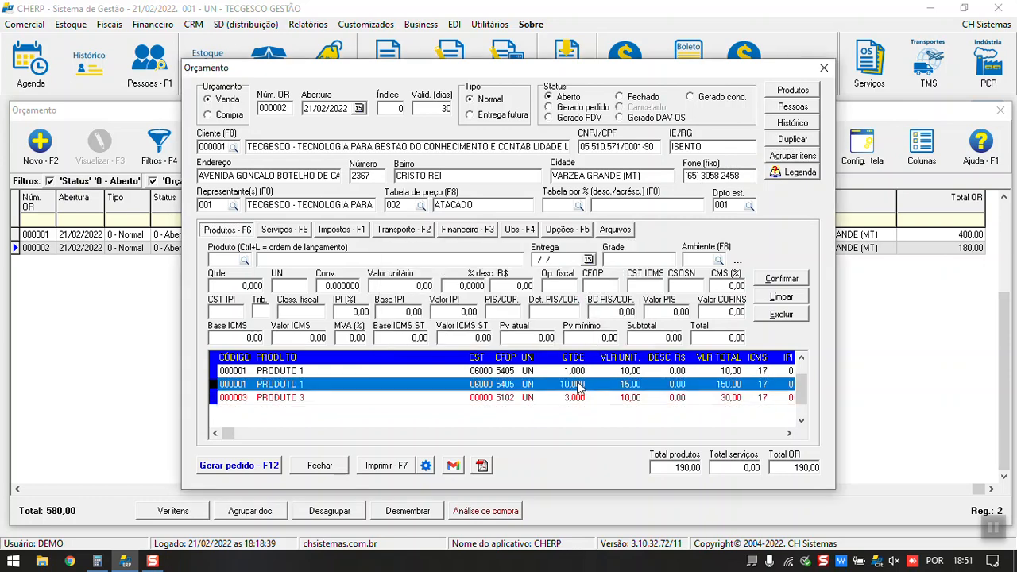
left_click(824, 68)
double_click(196, 250)
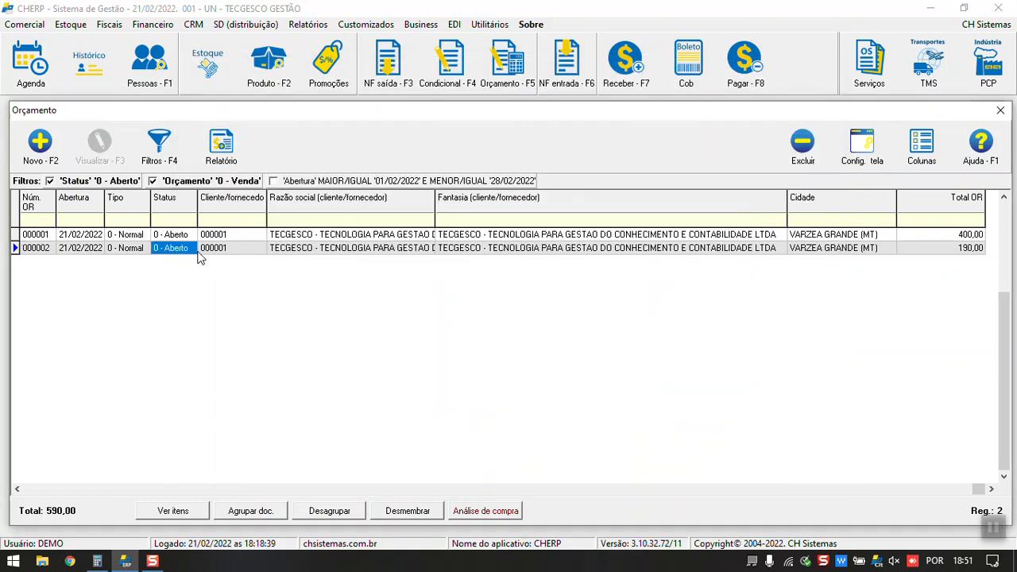
left_click(783, 155)
left_click(547, 331)
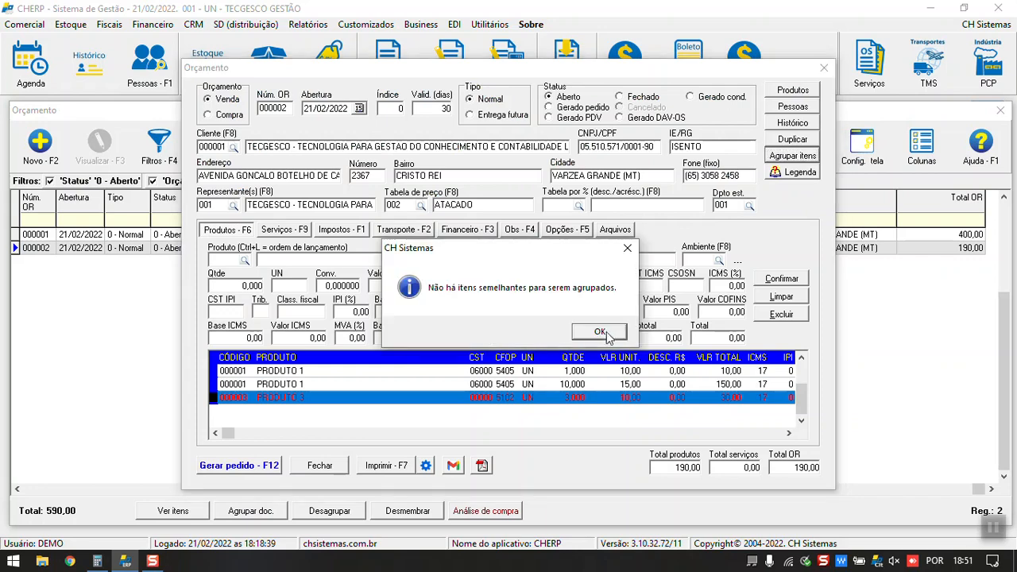
left_click(606, 333)
View the quote's file attachment area and reopen the second quote from the quote list.
left_click(614, 231)
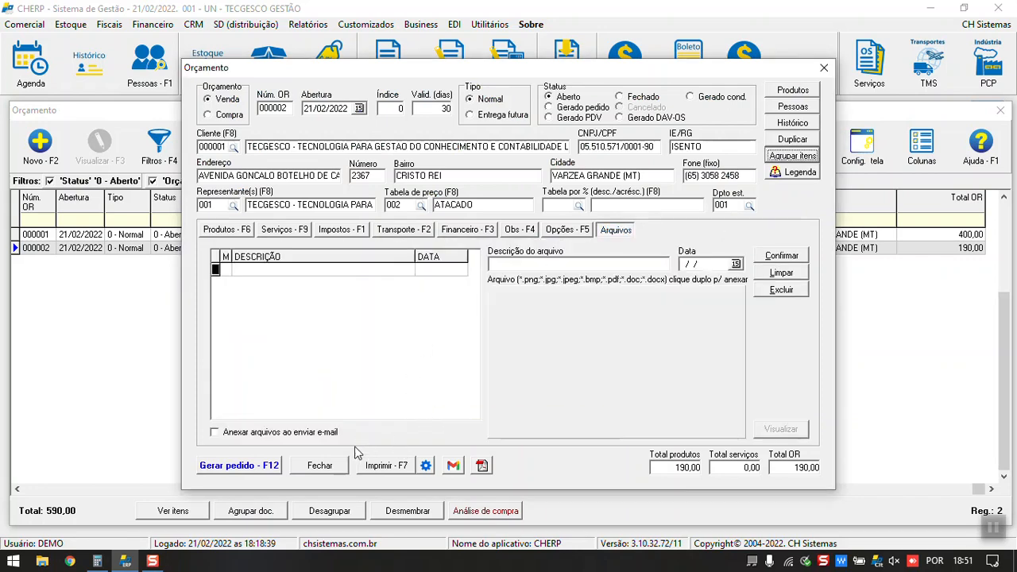
left_click(824, 68)
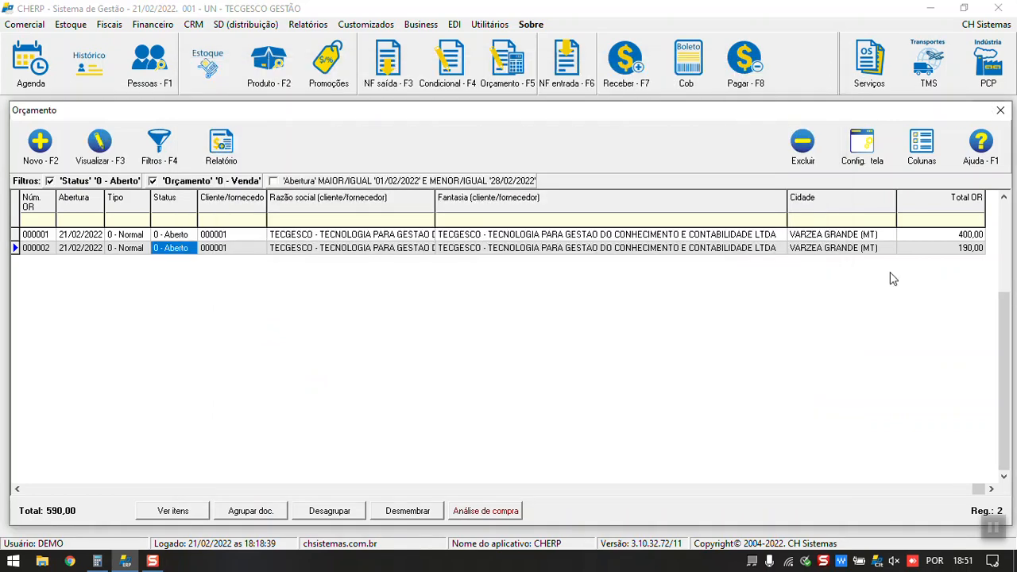
double_click(179, 250)
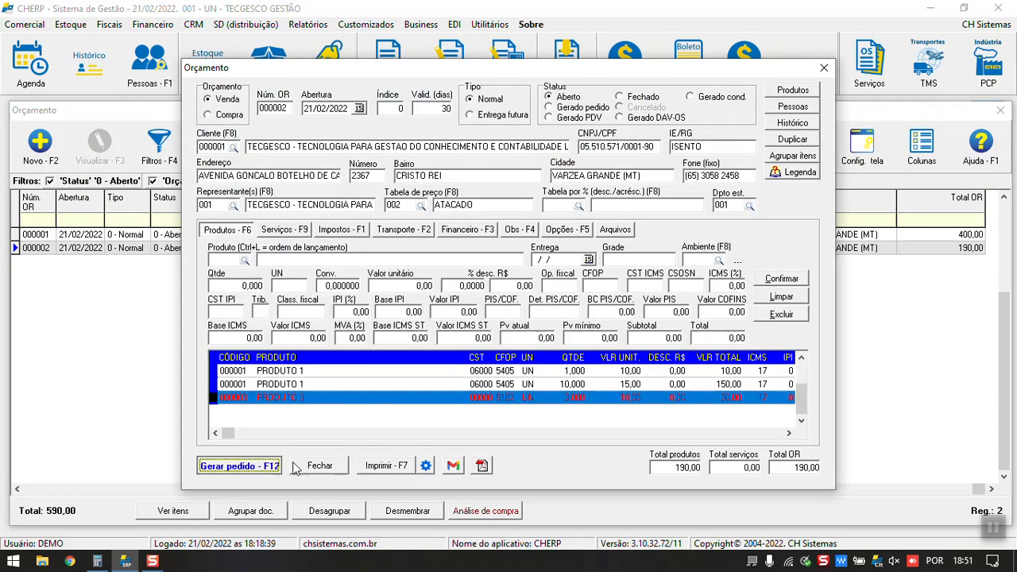
key("Tab")
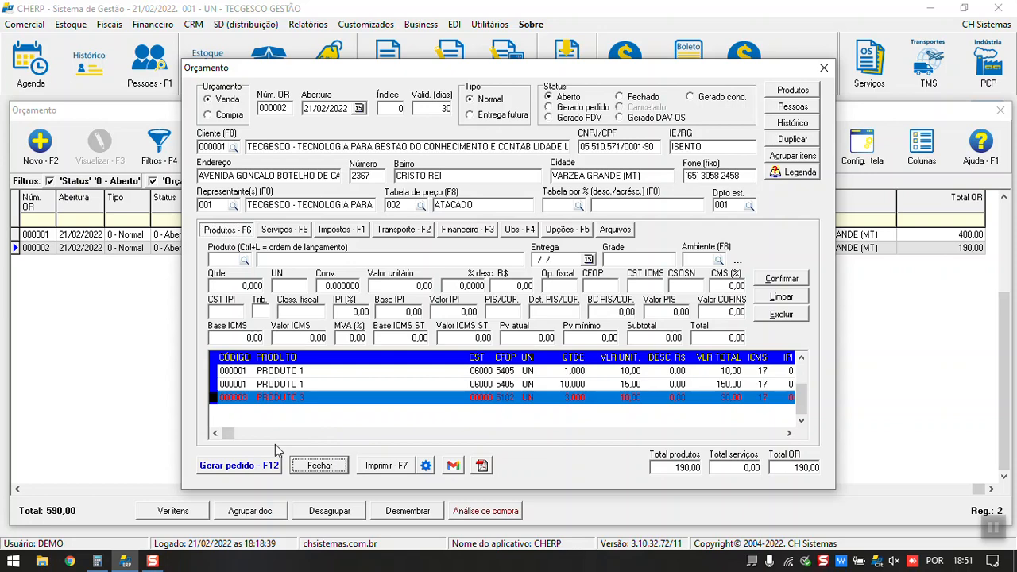
Generate a sales order from the second quote and open the resulting outgoing invoice record.
left_click(238, 466)
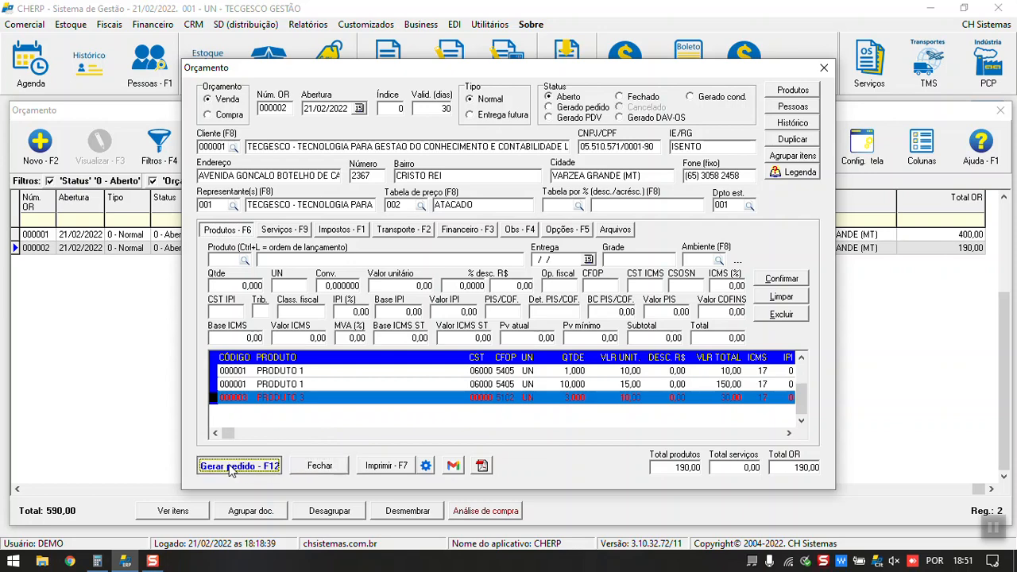
left_click(594, 331)
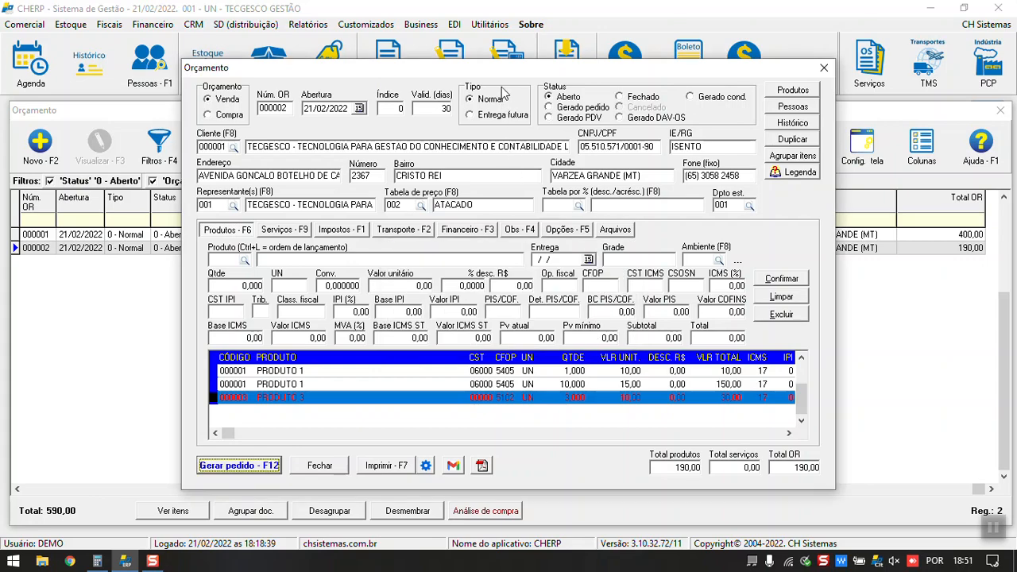
left_click_drag(500, 77, 485, 139)
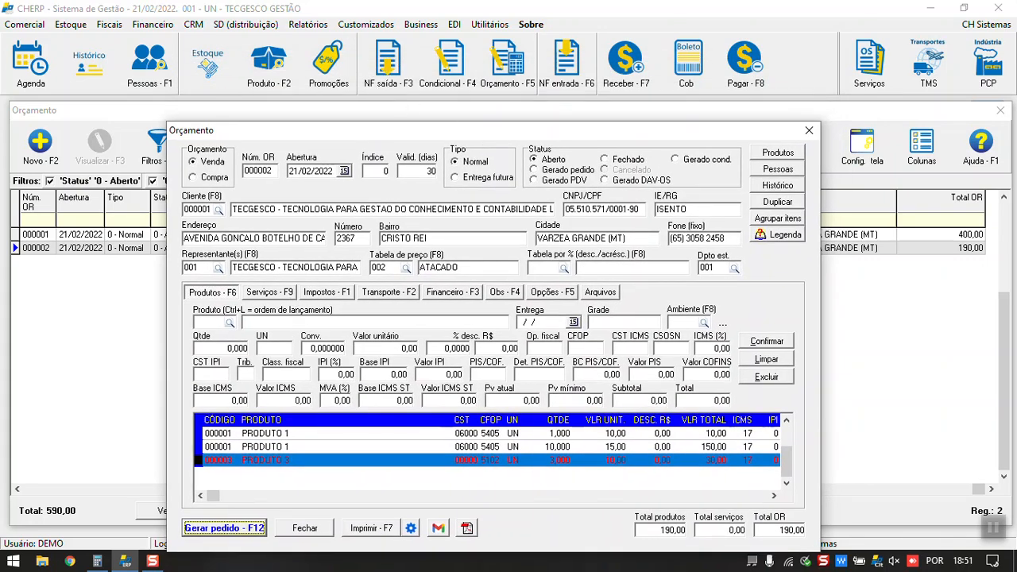
left_click_drag(394, 135, 403, 61)
left_click(231, 455)
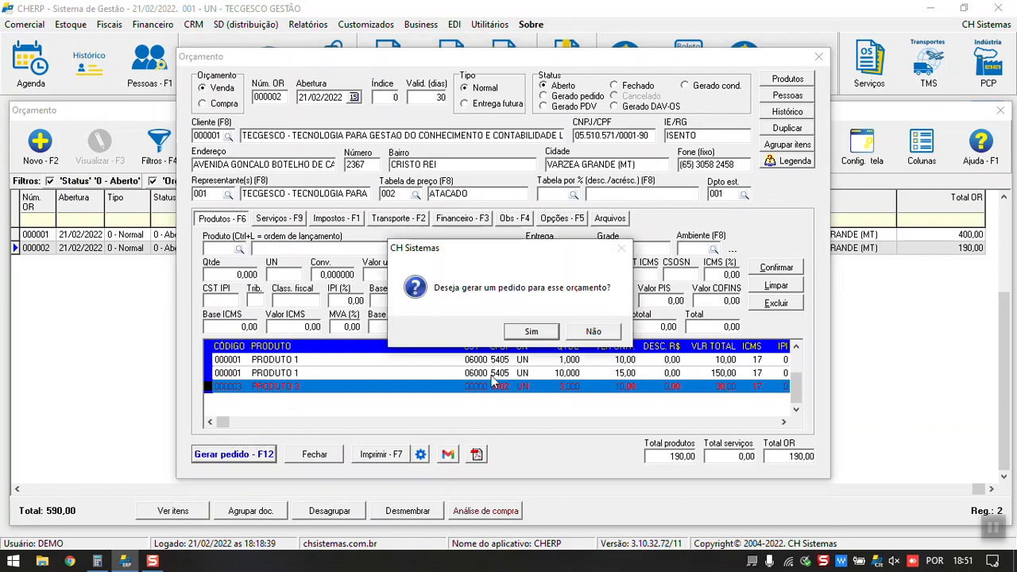
left_click(532, 331)
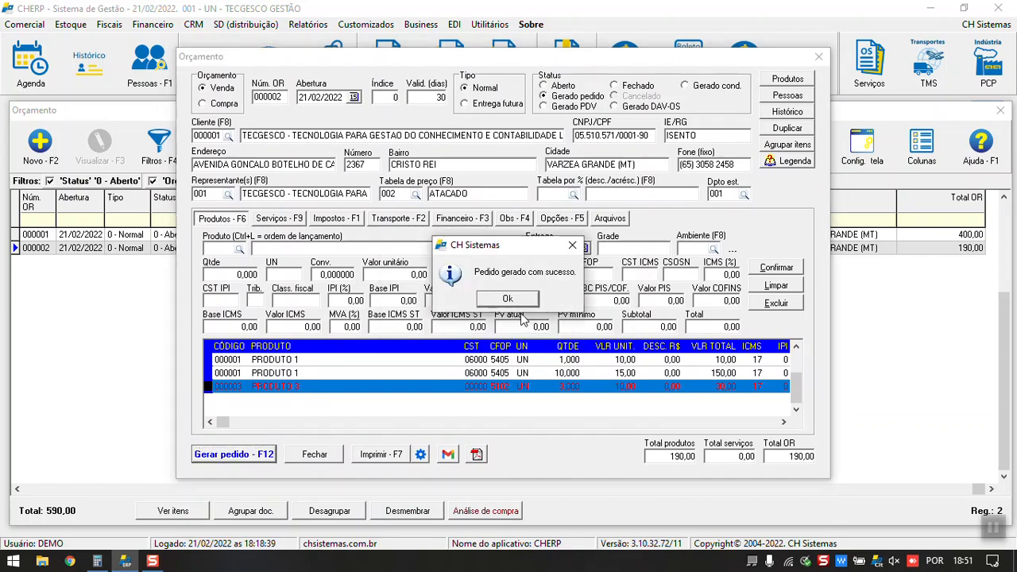
left_click(514, 300)
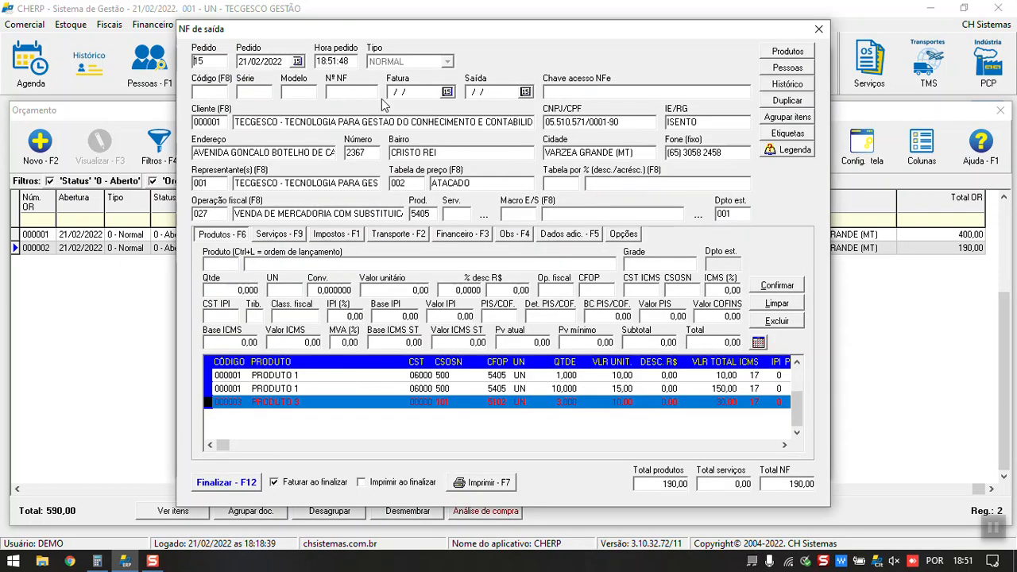
Close the generated NF de saída record without finalizing it, and close the quote.
mouse_move(320, 32)
left_mouse_down()
mouse_move(308, 39)
mouse_move(327, 39)
left_mouse_up()
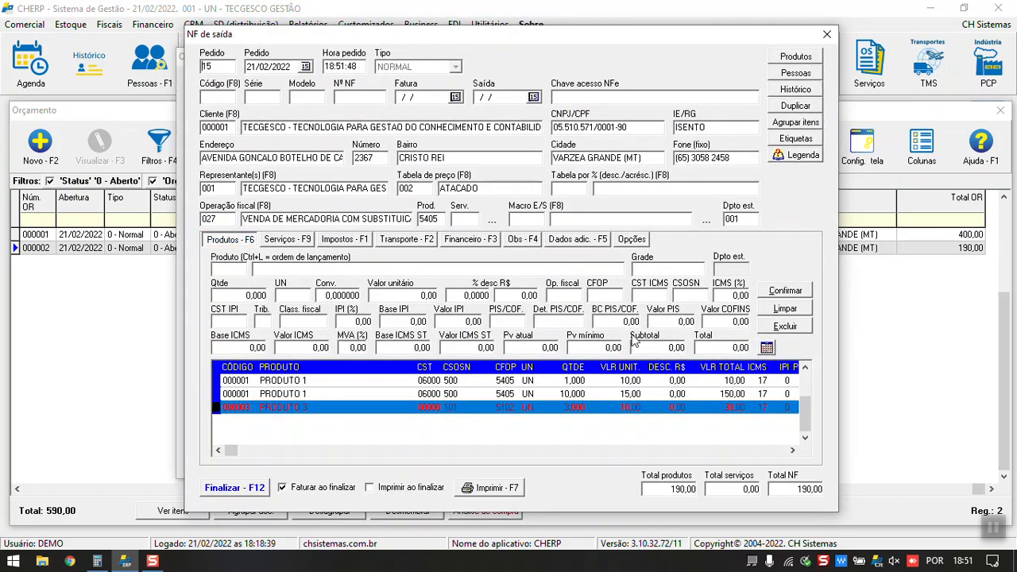
left_click(827, 34)
left_click(817, 60)
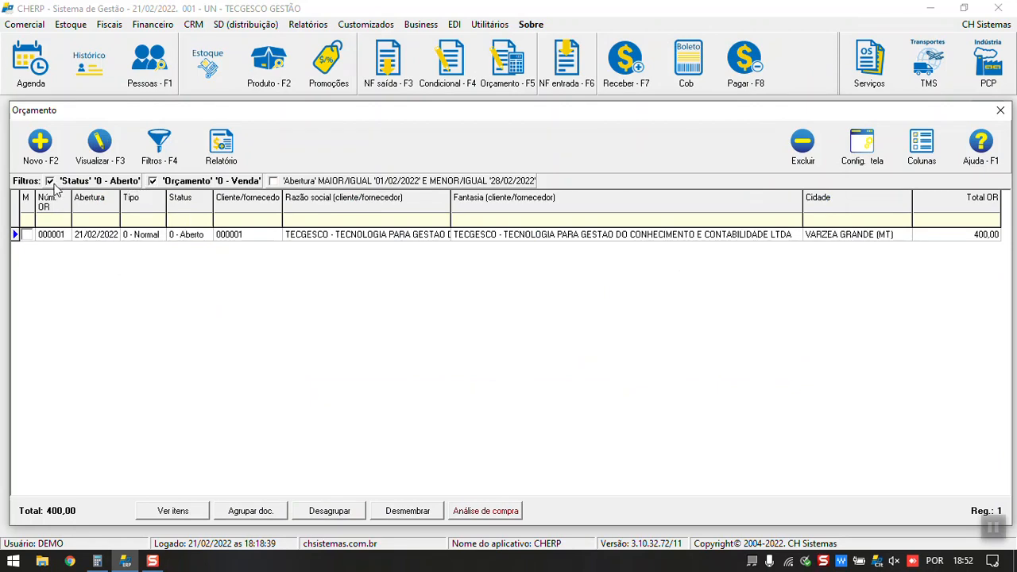
Disable the Status '0 - Aberto' filter in the quote list and widen the Status column to read the second quote's status.
left_click(50, 181)
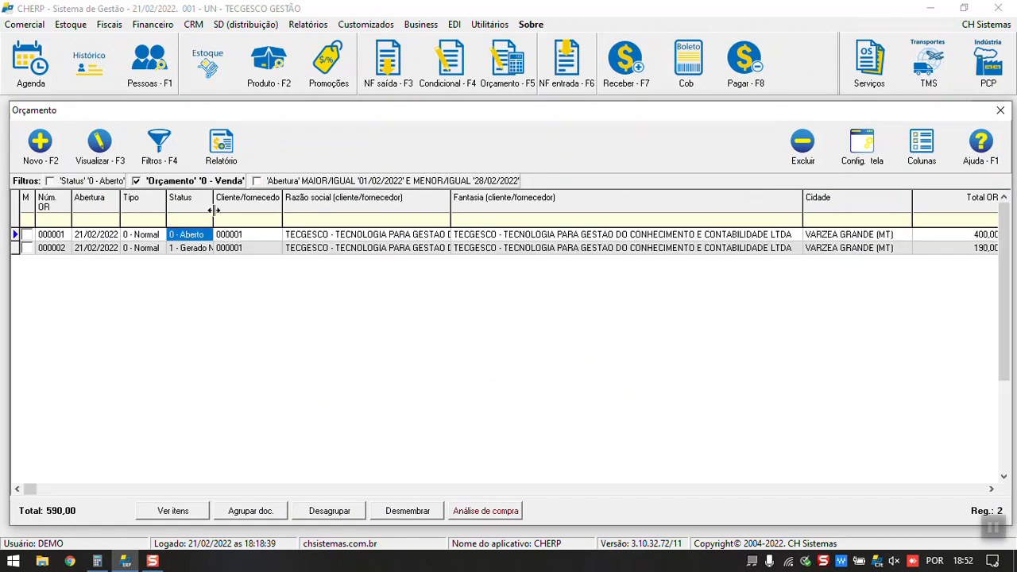
left_click_drag(213, 210, 244, 209)
left_click(226, 251)
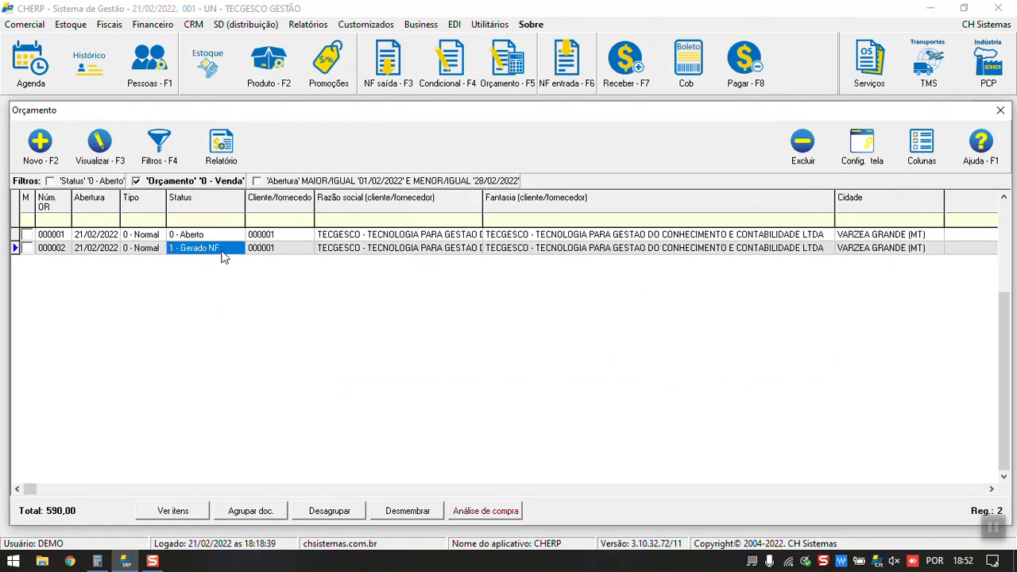
Open the second quote to review its status options and close it again.
double_click(223, 253)
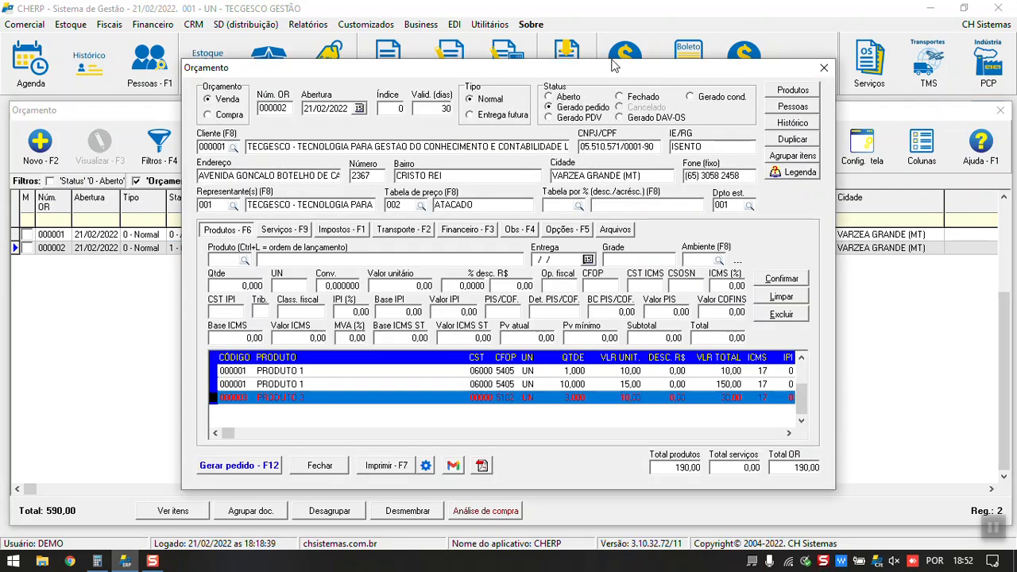
left_click(824, 68)
Open the first quote, try to close it without a situation, and view the list of registered situations.
double_click(199, 237)
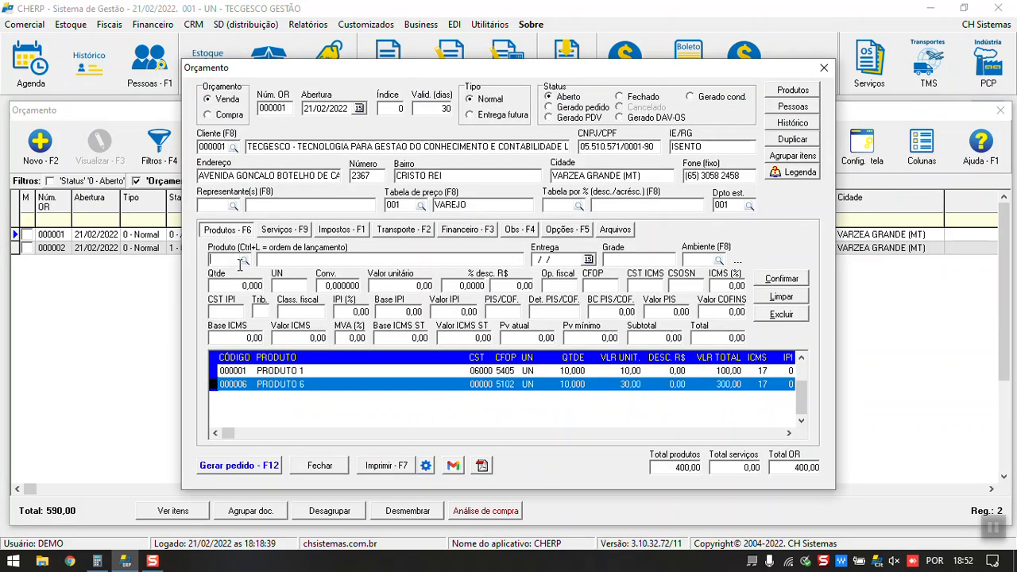
left_click(326, 469)
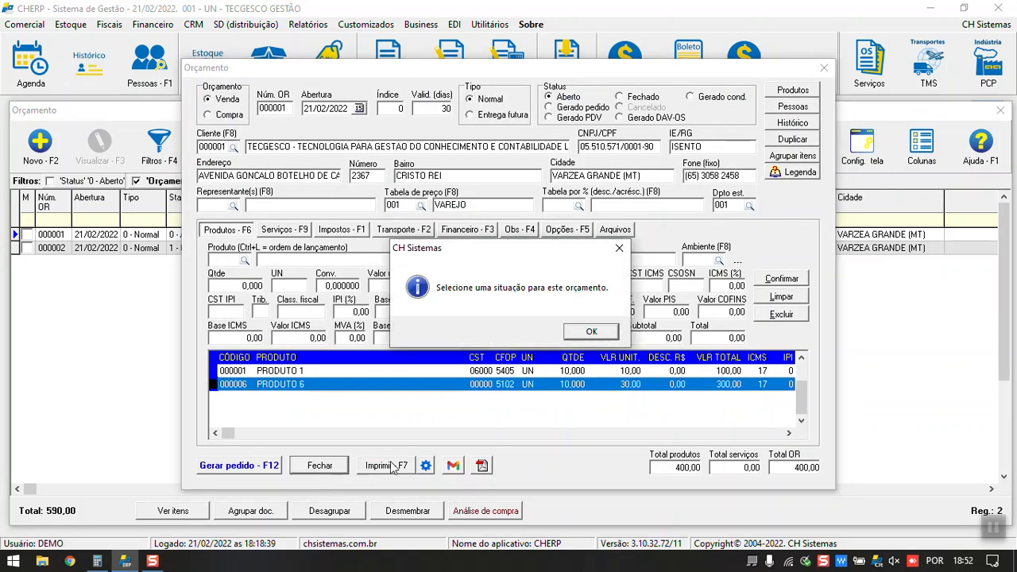
left_click(592, 333)
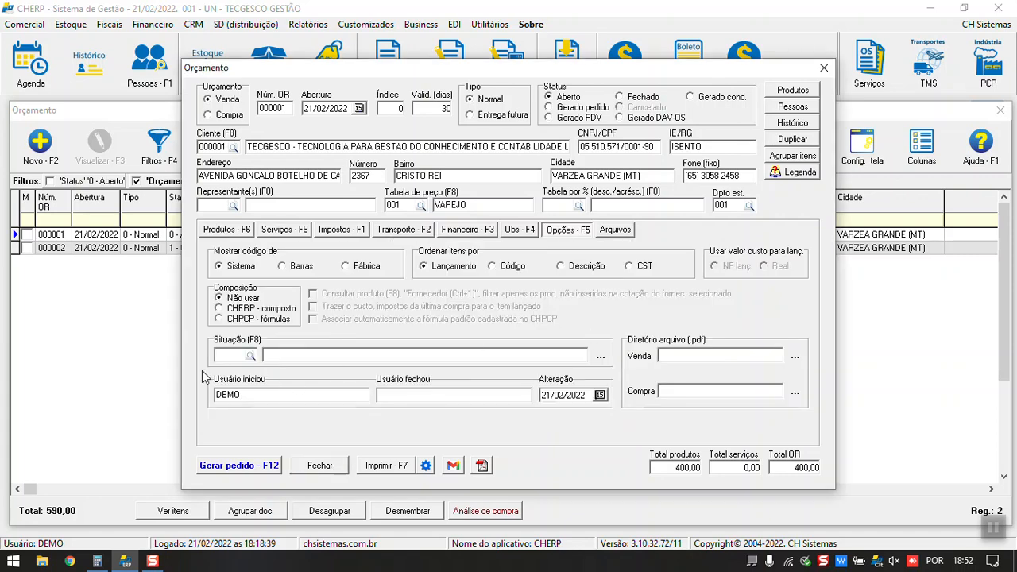
key("F8")
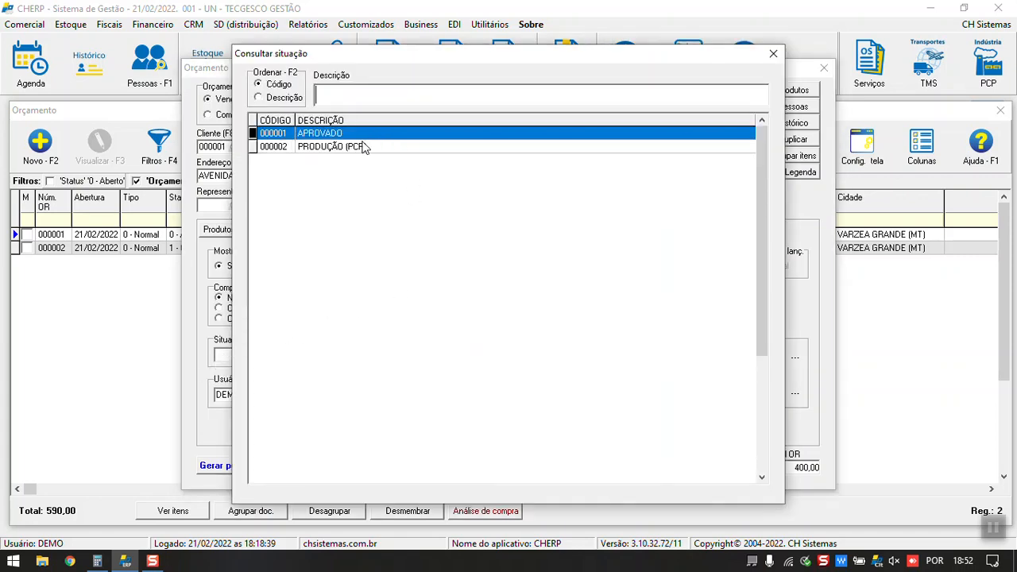
key("Escape")
left_click(250, 355)
left_click(773, 53)
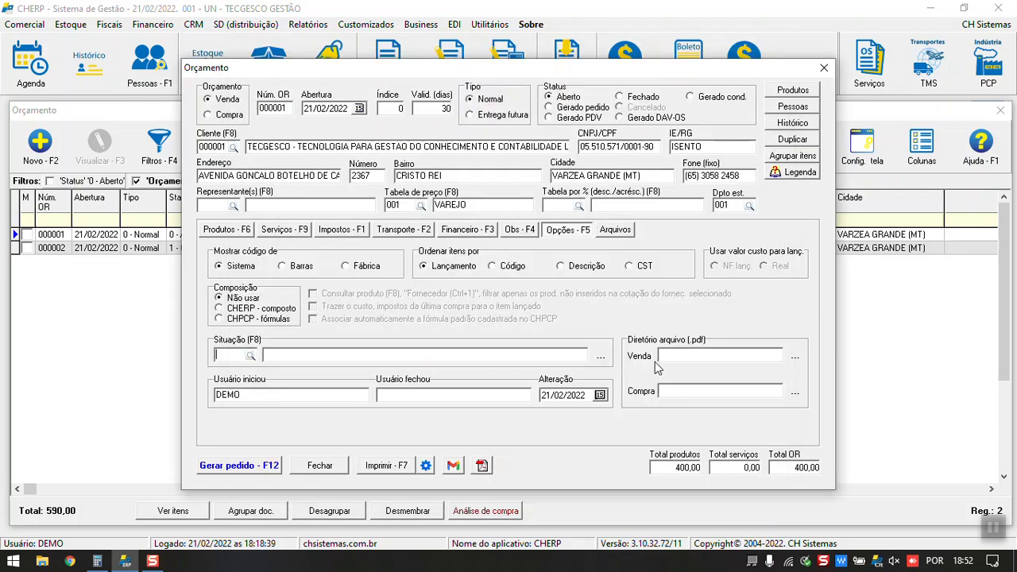
Register a new quote situation with the description REPROVADO.
left_click(601, 355)
type("REPROVADO")
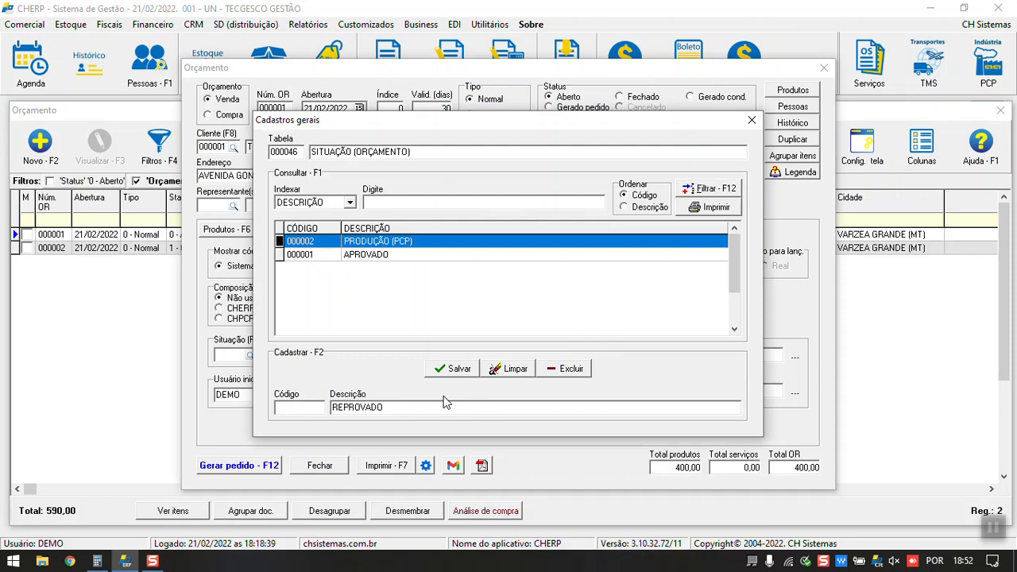
left_click(437, 374)
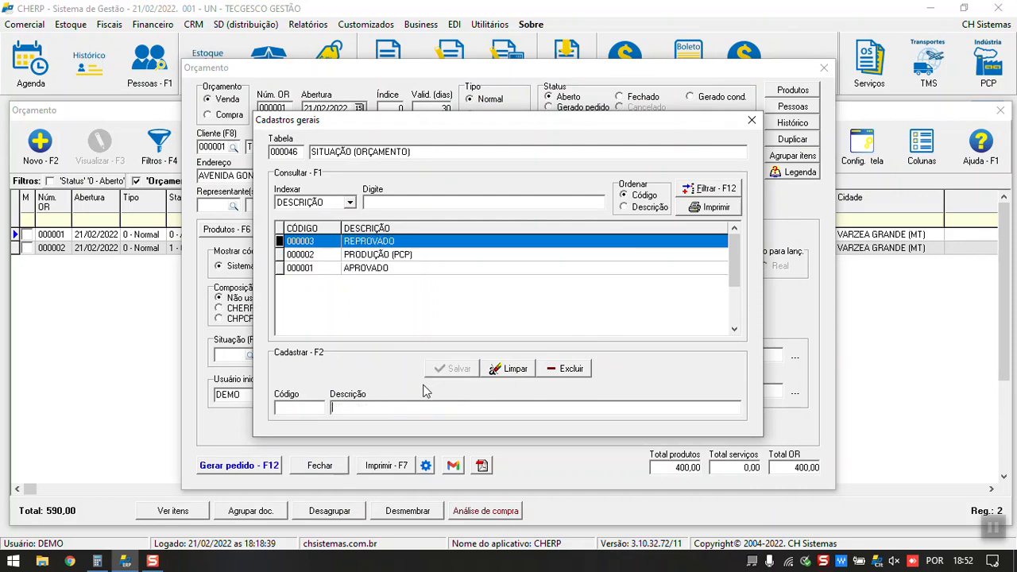
left_click(752, 120)
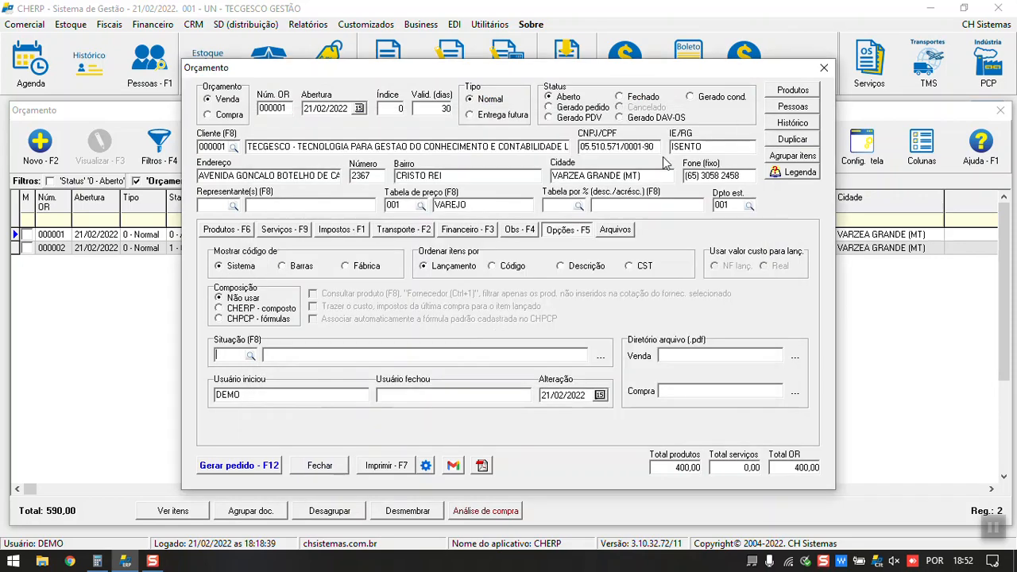
Assign the REPROVADO situation to the first quote, close the quote, and return to the quote list.
left_click(251, 356)
double_click(313, 161)
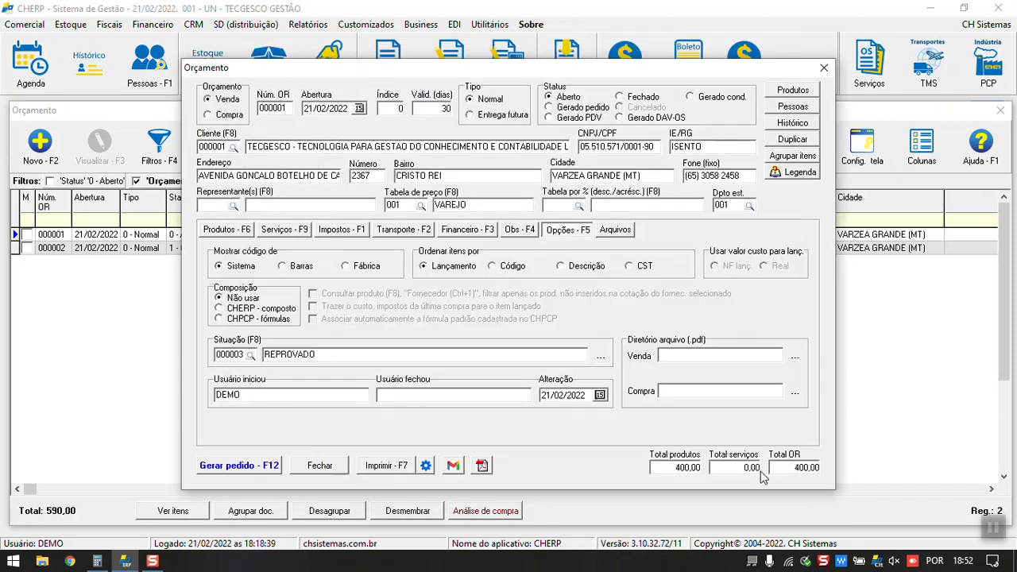
left_click(294, 467)
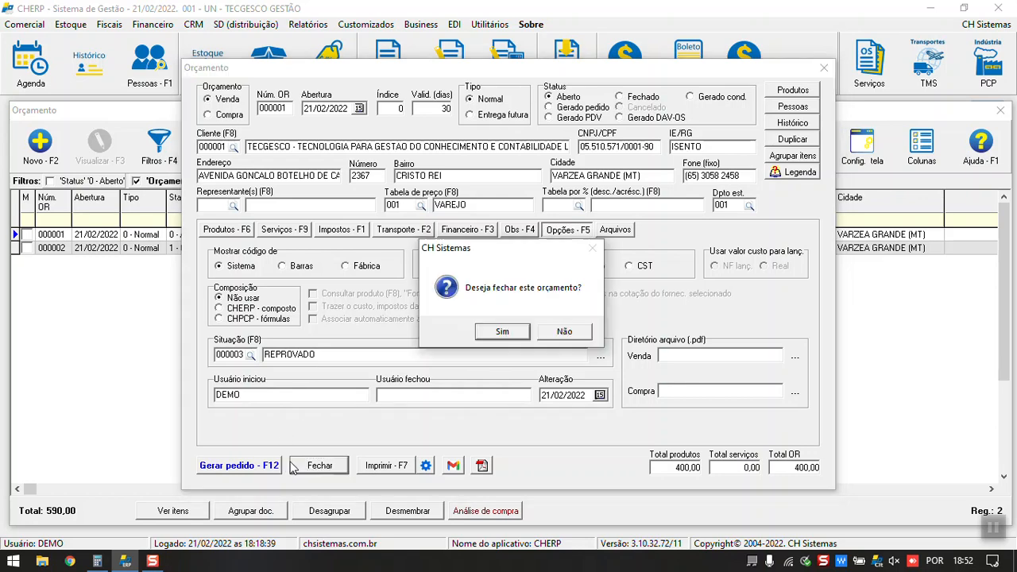
left_click(499, 339)
key("Return")
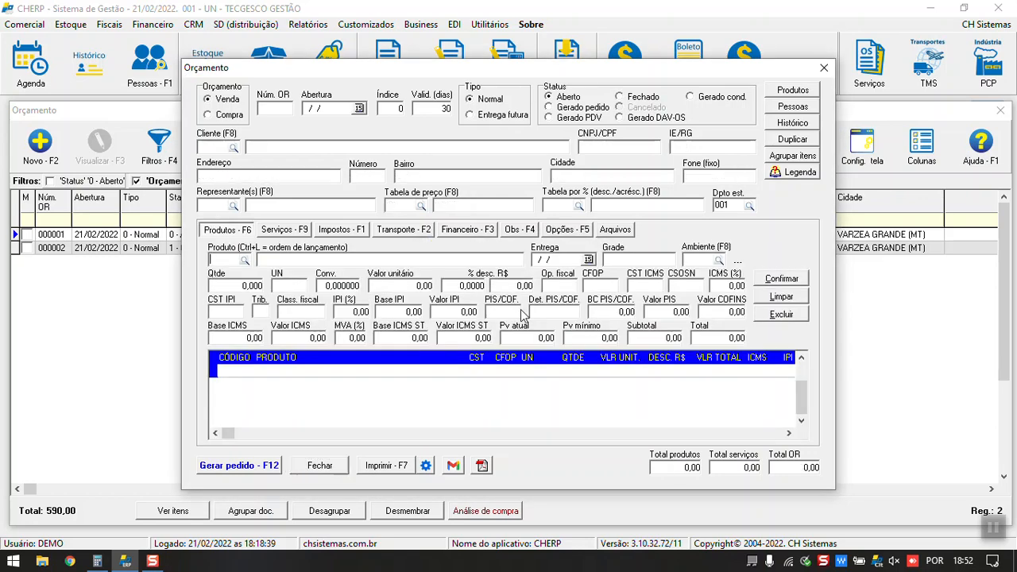
left_click(824, 68)
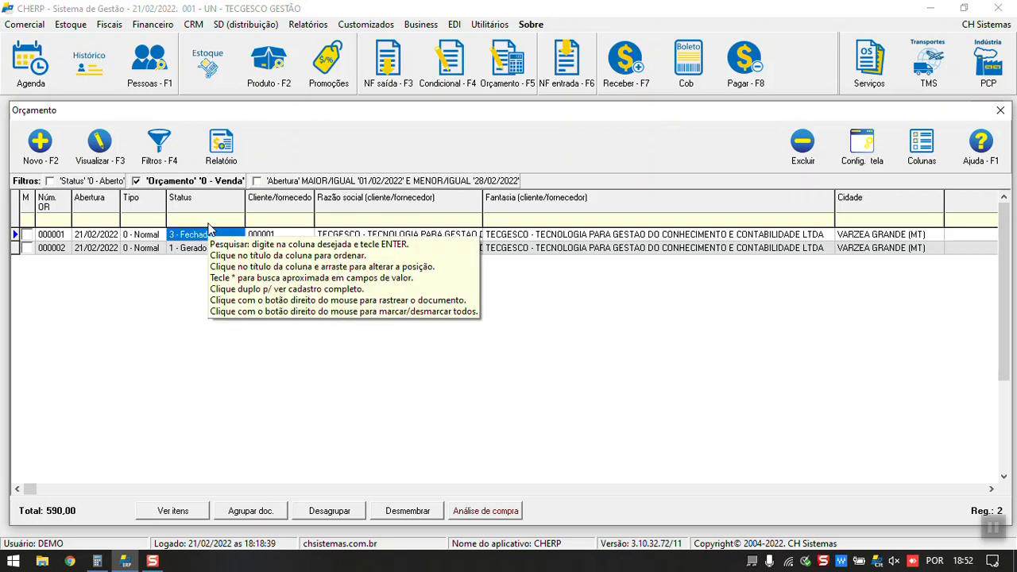
left_click(321, 234)
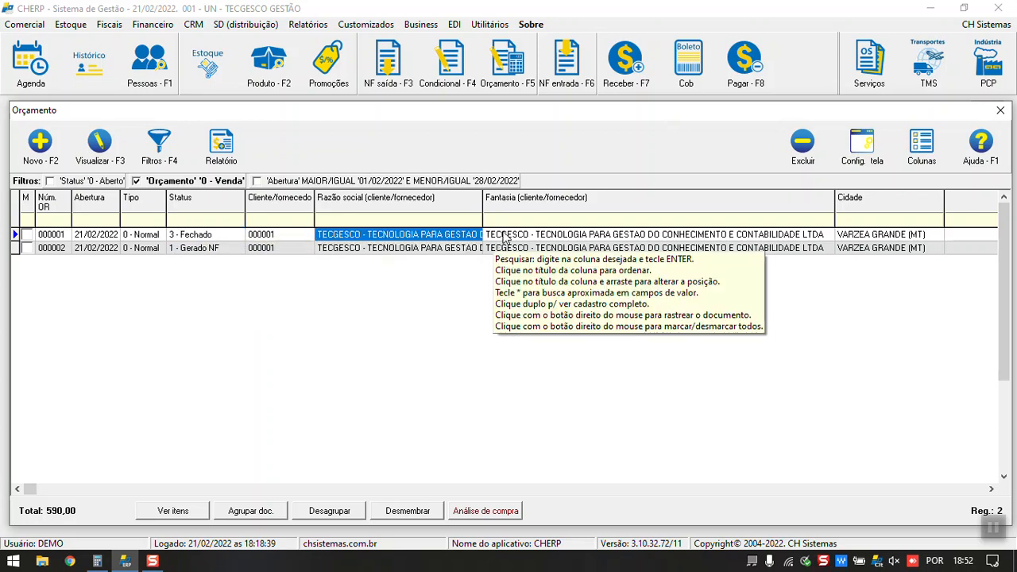
Switch to the NF de saída list and narrow the Código (série NF), Status (NF) and Razão social columns.
left_click(999, 110)
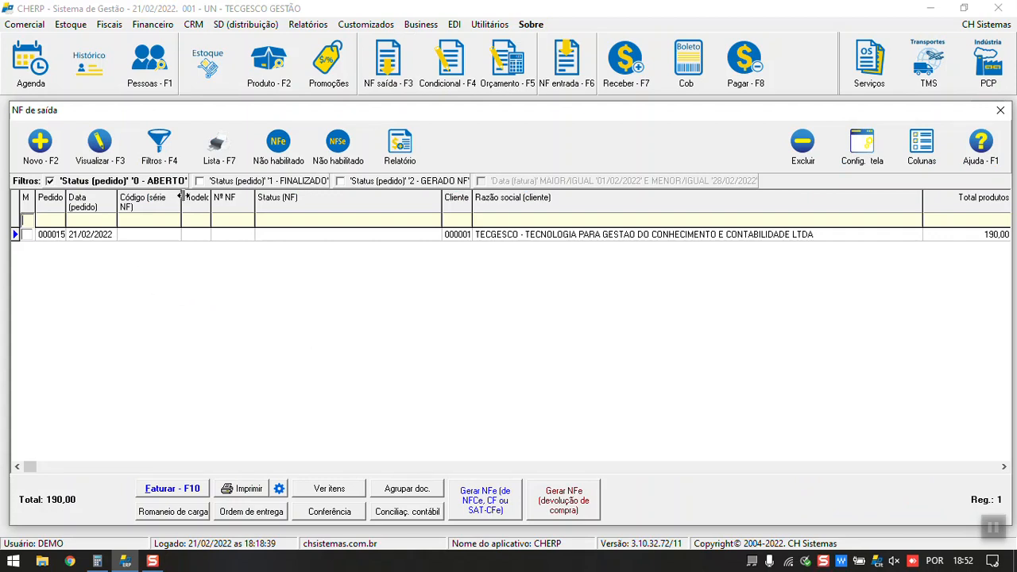
left_click_drag(181, 197, 175, 197)
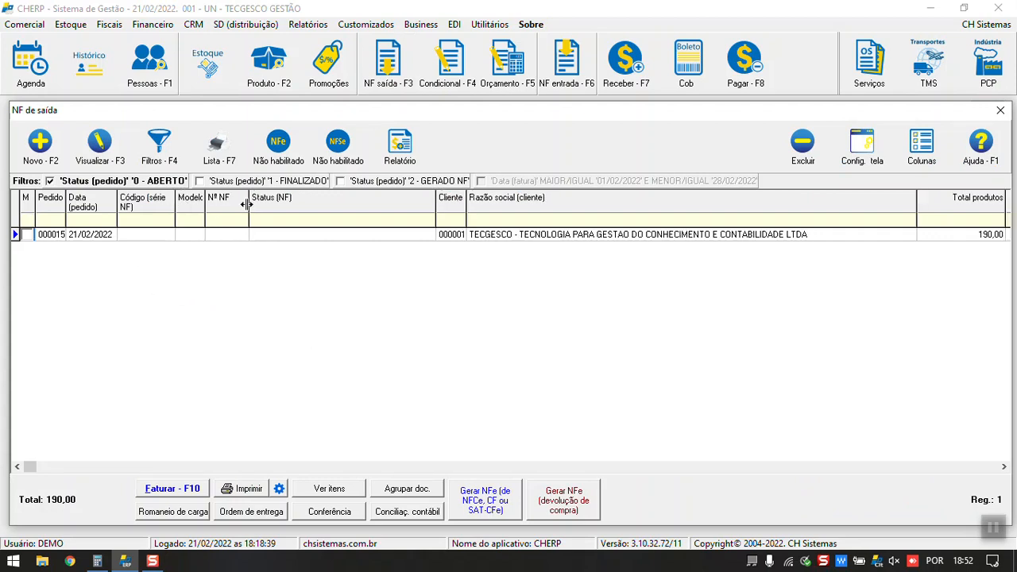
left_click_drag(435, 205, 333, 205)
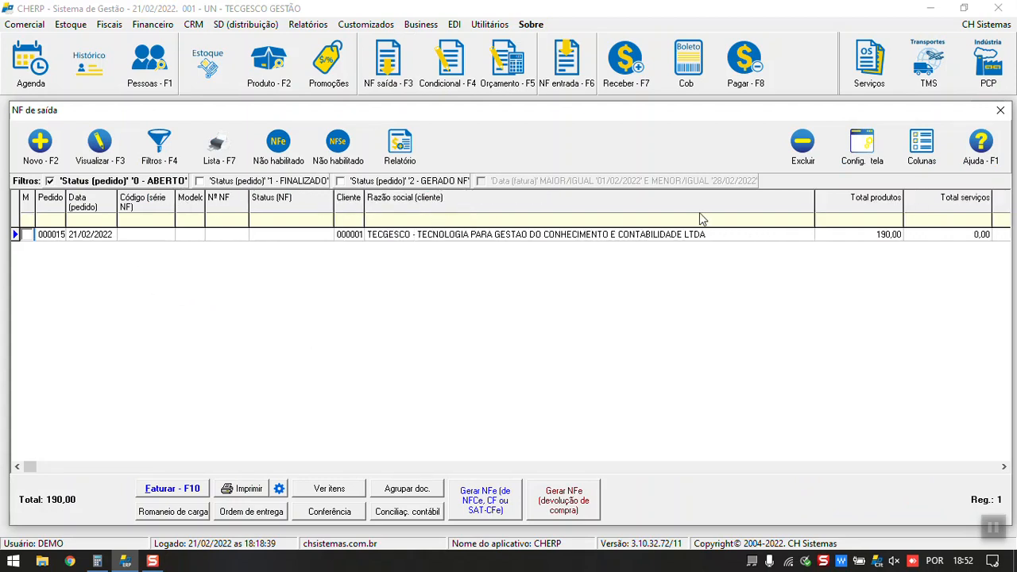
left_click_drag(815, 208, 677, 208)
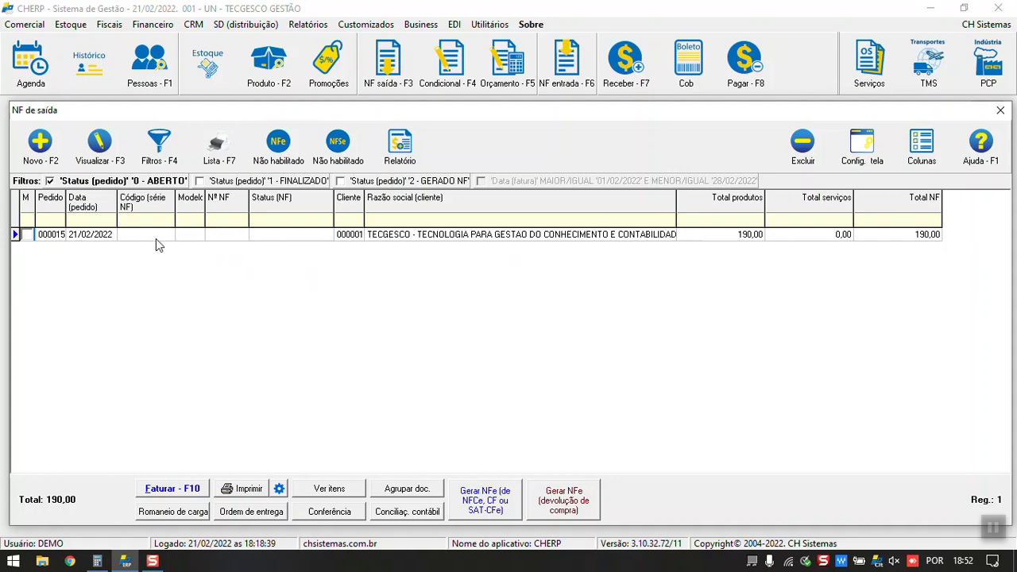
View the traceability of the open order in the NF de saída list and close it.
right_click(57, 234)
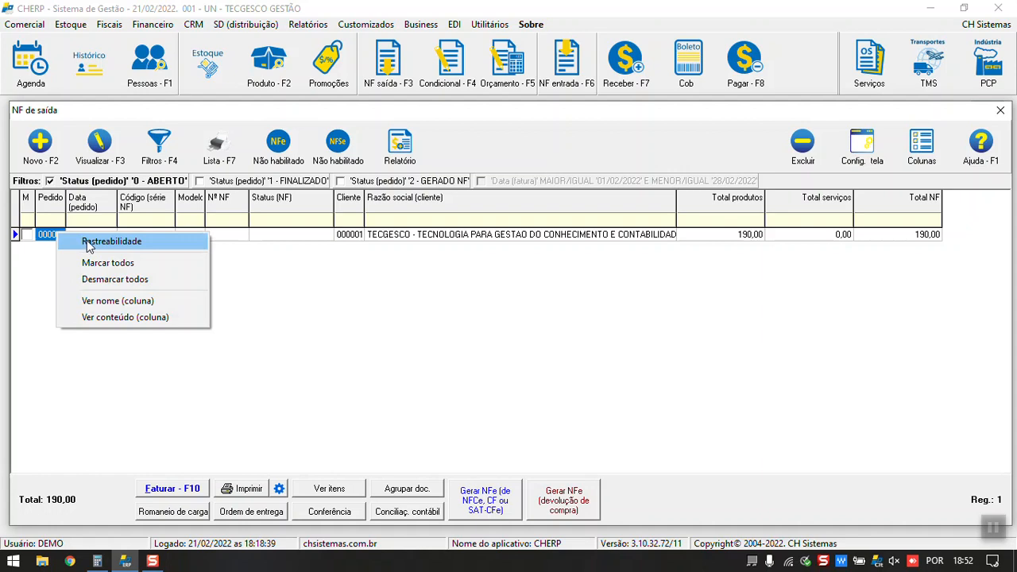
left_click(89, 245)
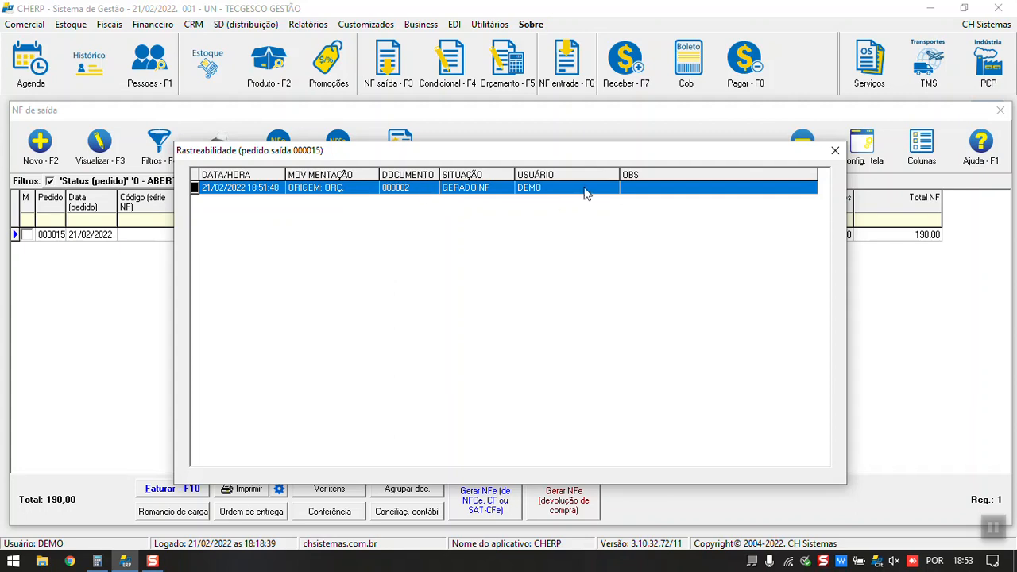
left_click(835, 150)
Open the order and examine the REF. DAV-ORÇAMENTO complement in its additional data.
left_click(268, 239)
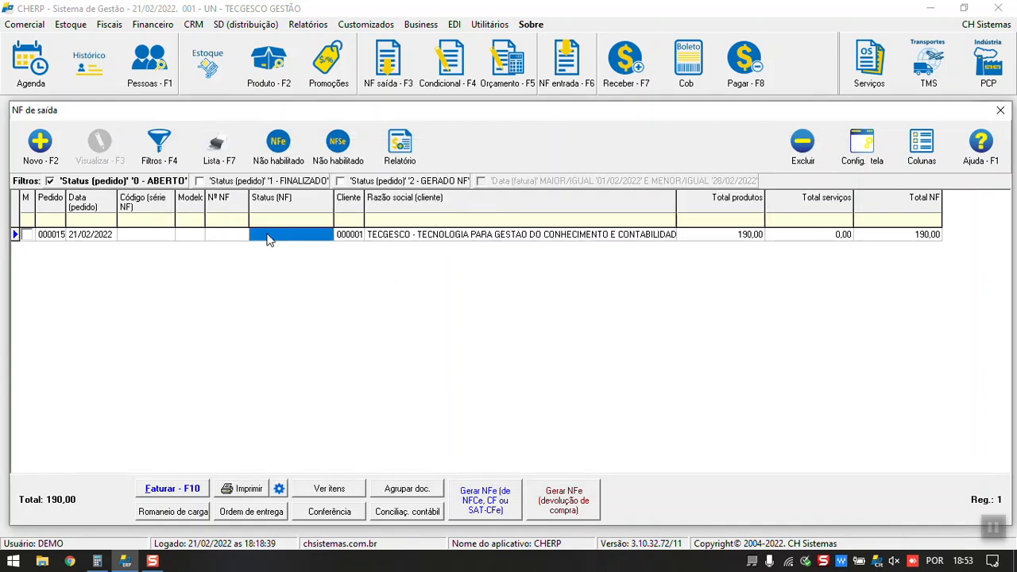
double_click(268, 239)
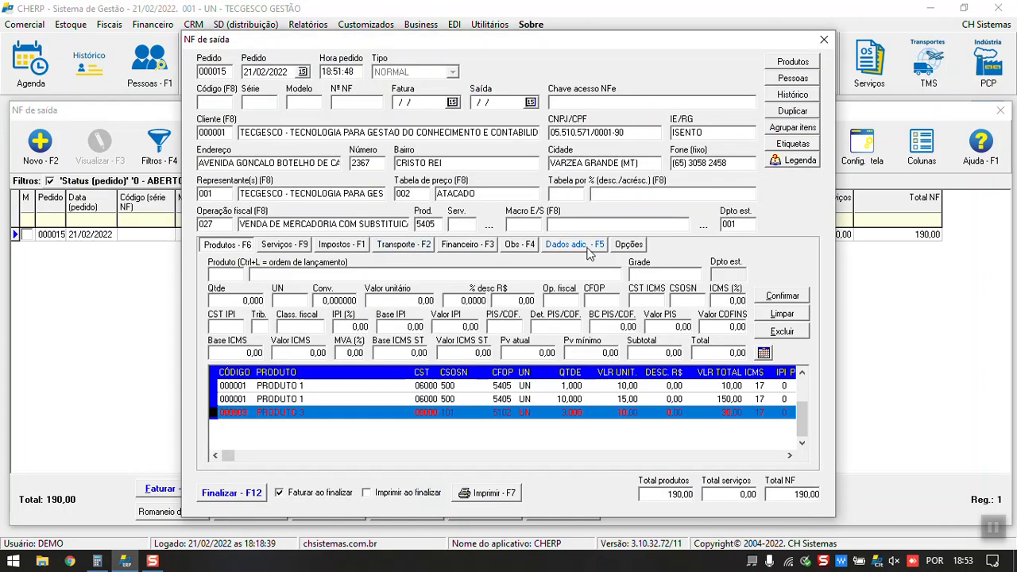
left_click(591, 245)
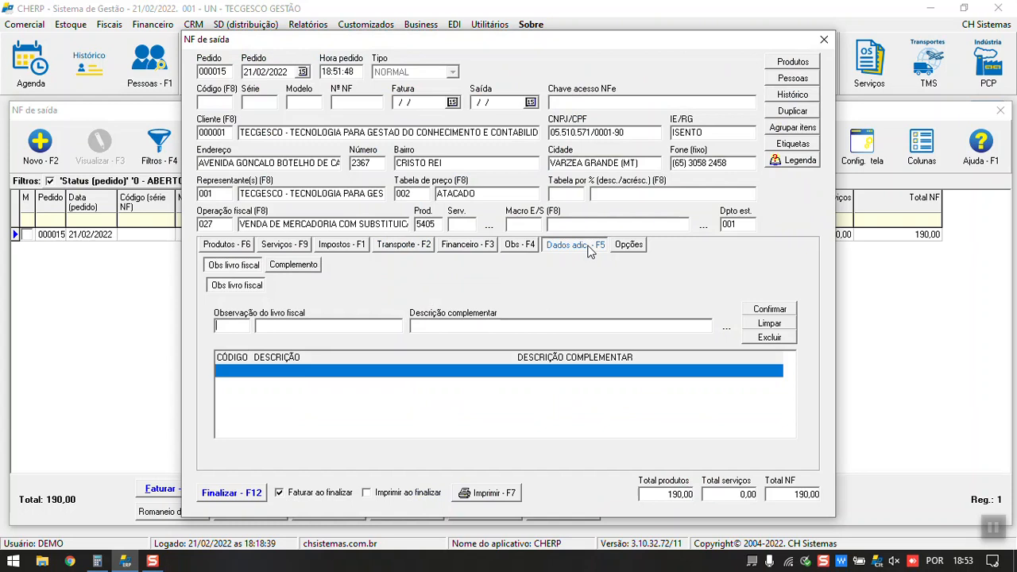
left_click(306, 268)
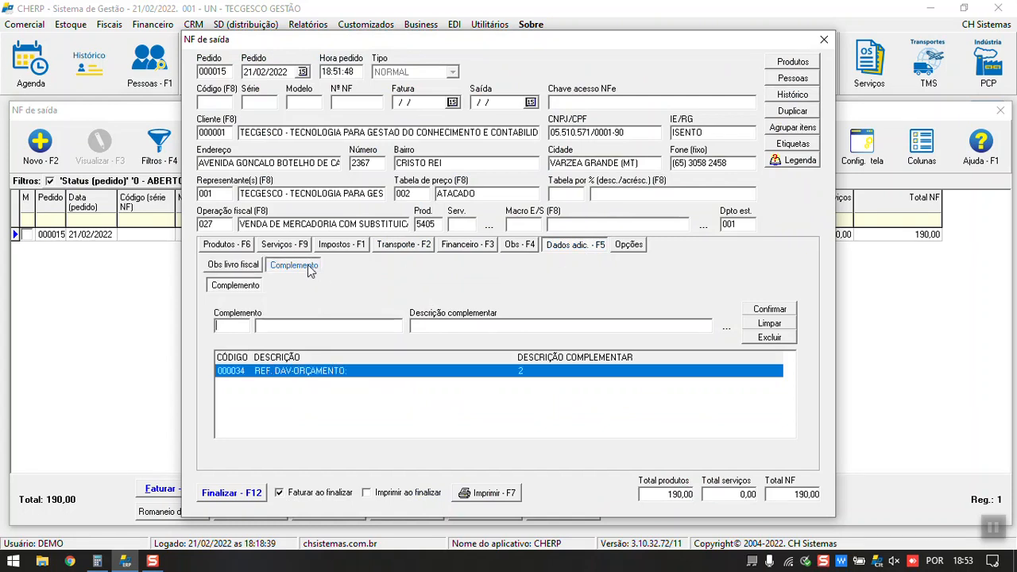
left_click(490, 372)
left_click(386, 325)
left_click(503, 326)
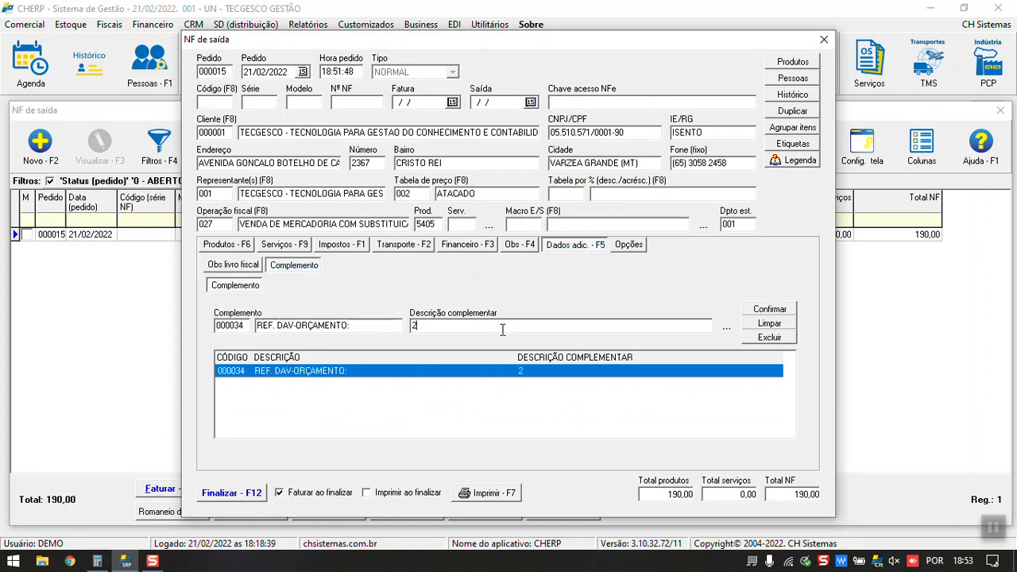
Try to group the order's product items, reopening the order for a second attempt.
left_click(227, 245)
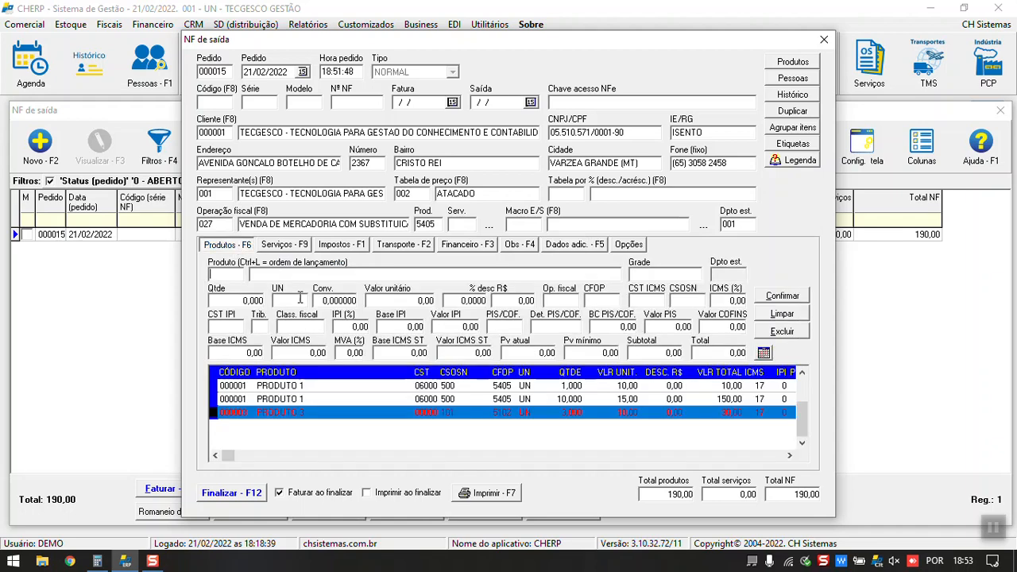
left_click(792, 127)
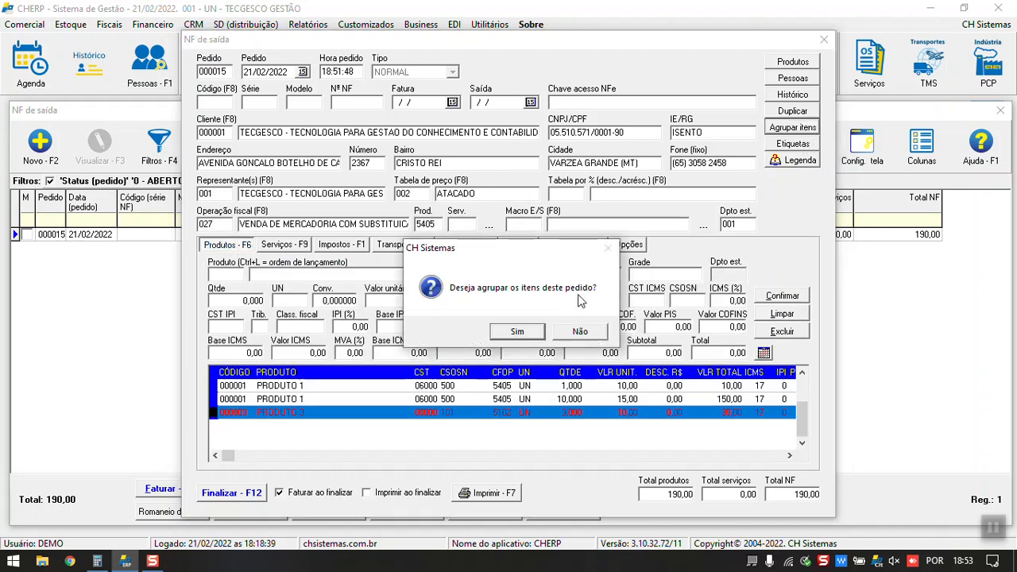
left_click(518, 330)
left_click(523, 305)
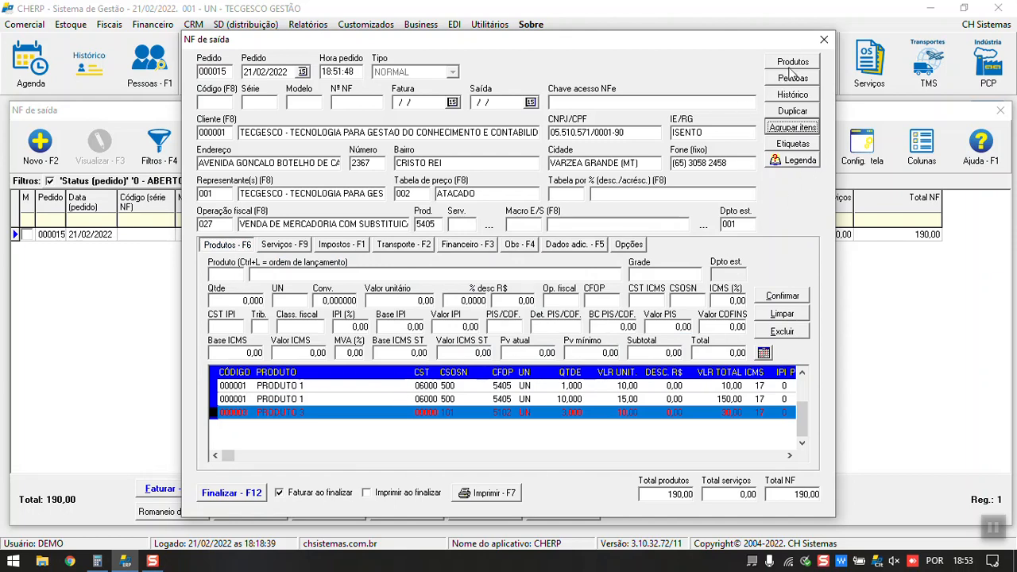
left_click(824, 39)
double_click(517, 235)
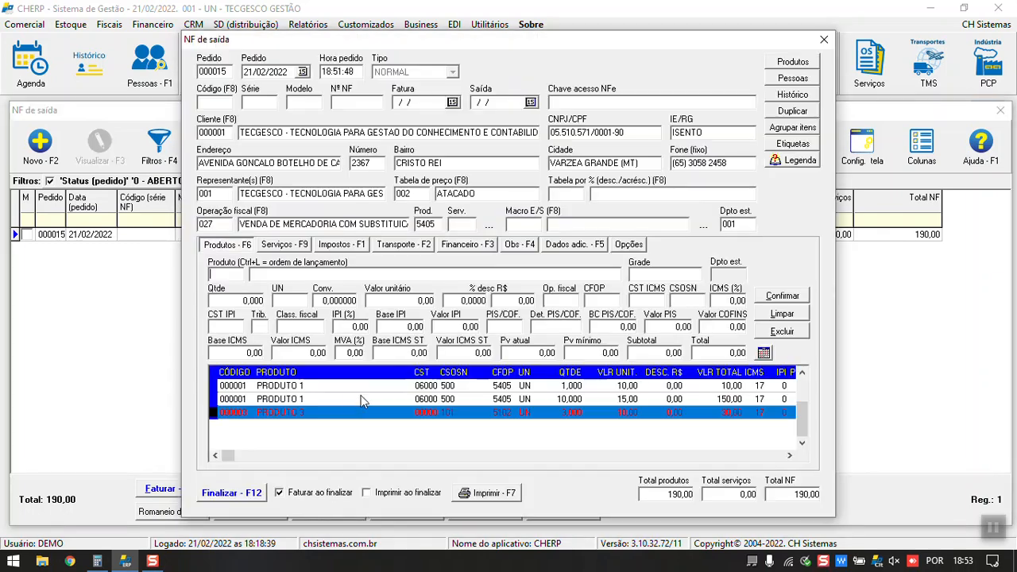
left_click(805, 129)
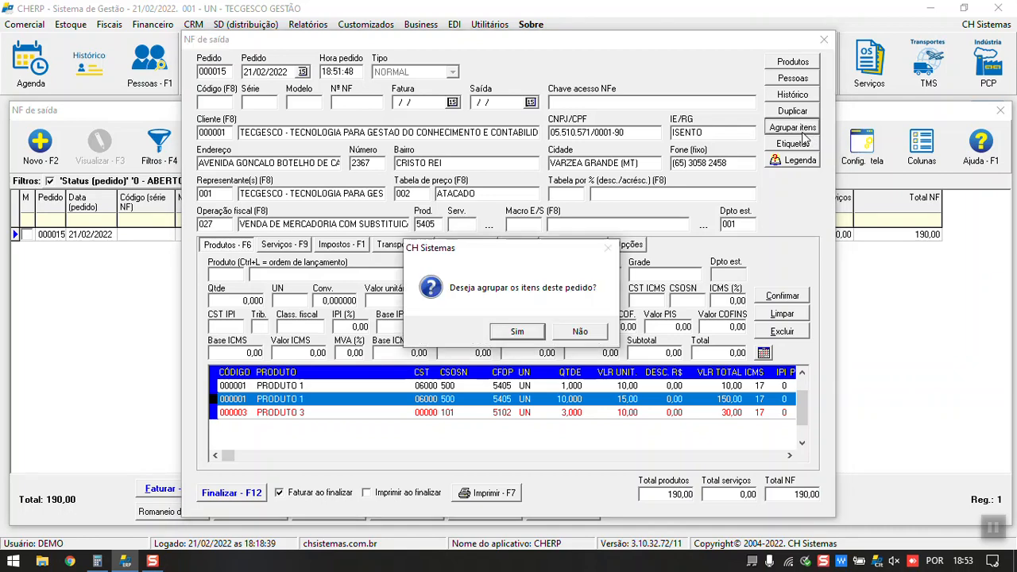
left_click(501, 330)
left_click(510, 306)
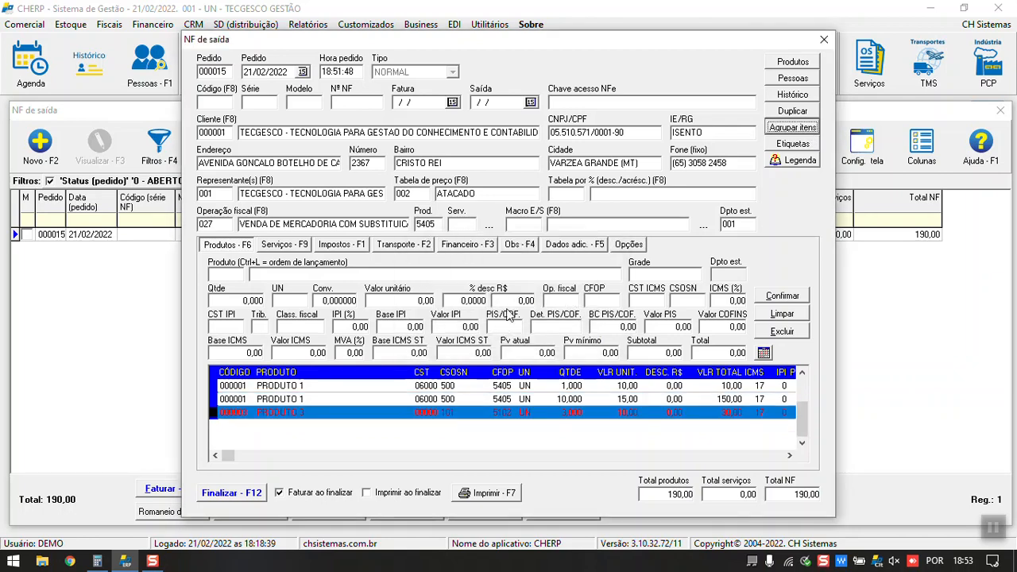
key("Down")
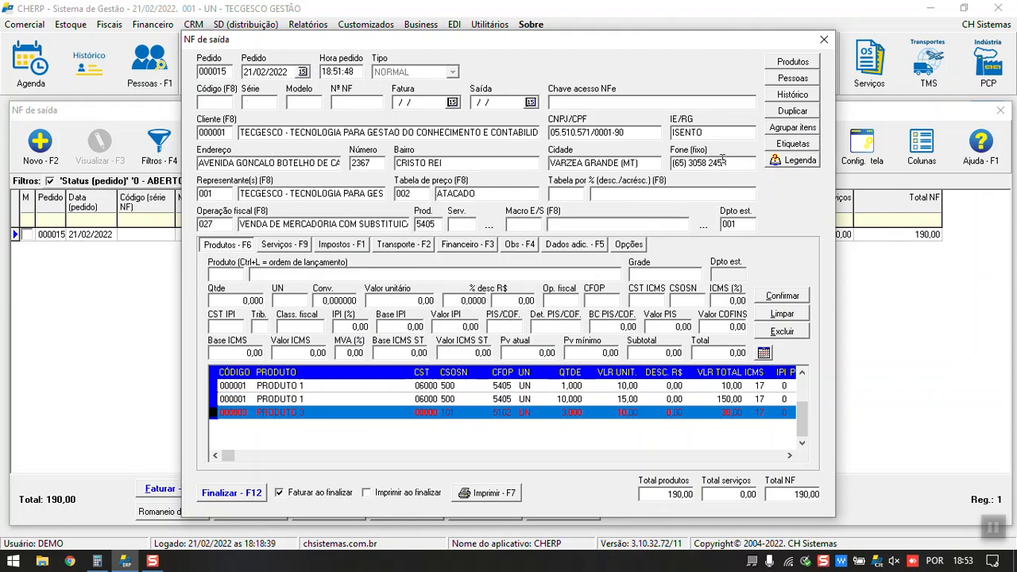
Close the order record and the NF de saída list.
left_click(825, 39)
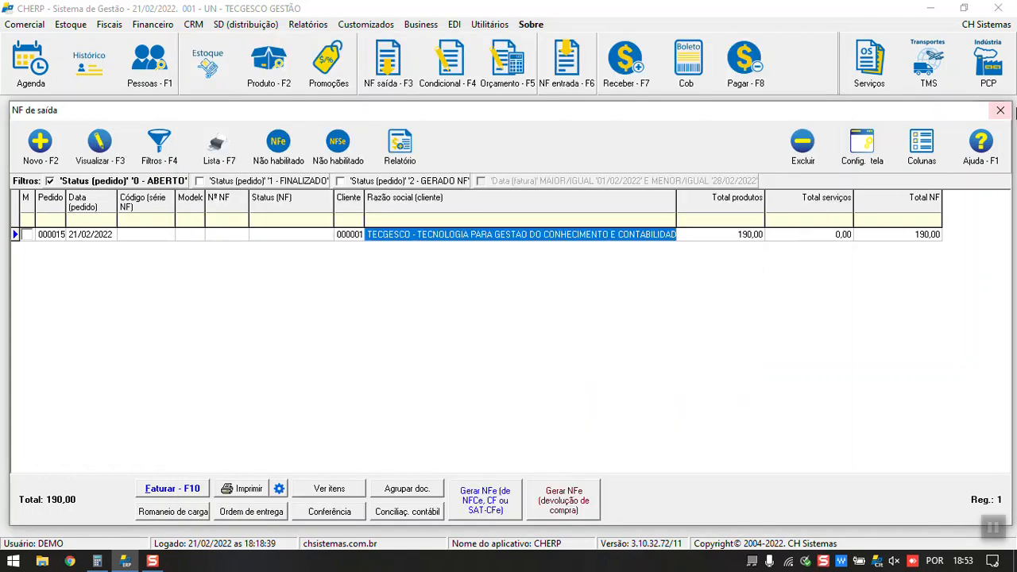
left_click(1000, 111)
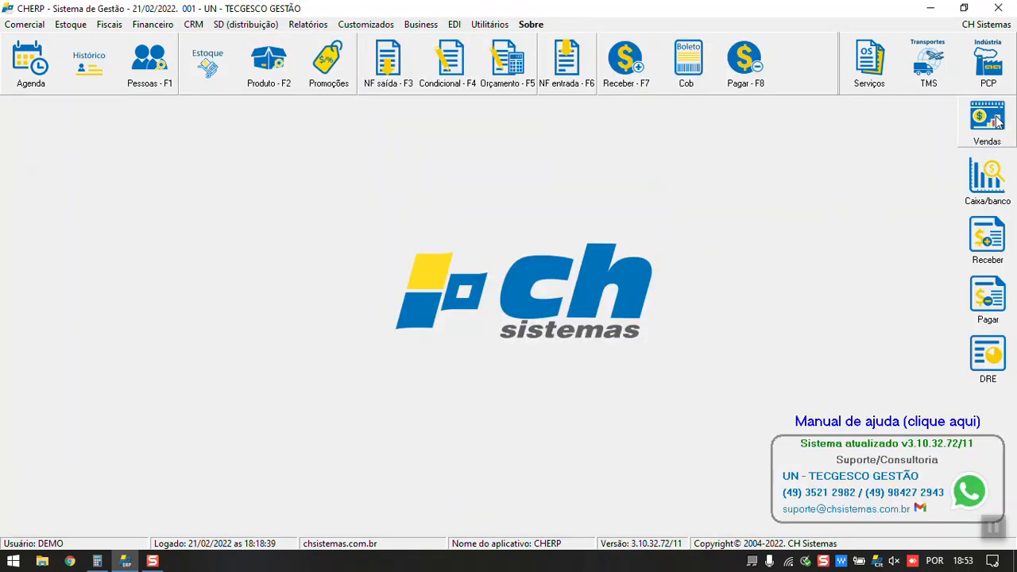